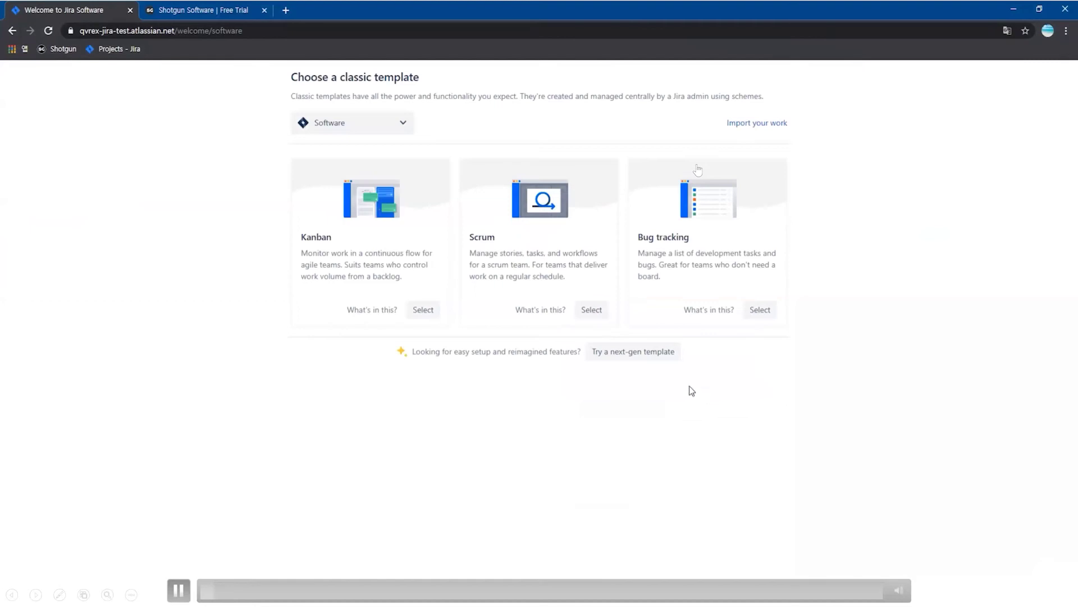
- Create the Kanban project SgJiraBridge (key SGJIR) in Jira and dismiss the quickstart guide
click(423, 311)
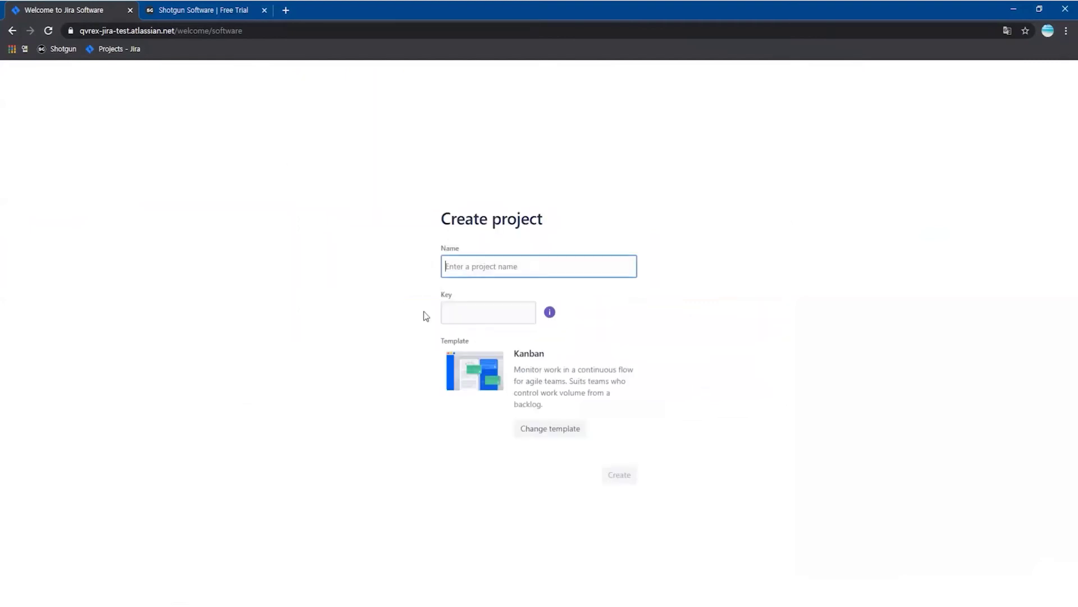
text(SgJiraBridge)
click(638, 298)
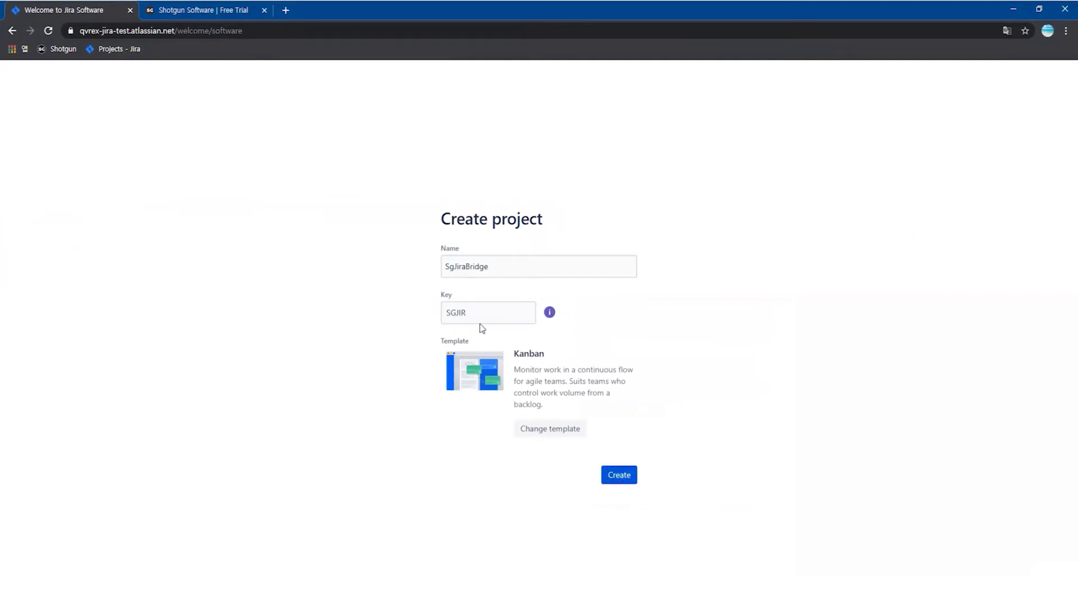
click(609, 474)
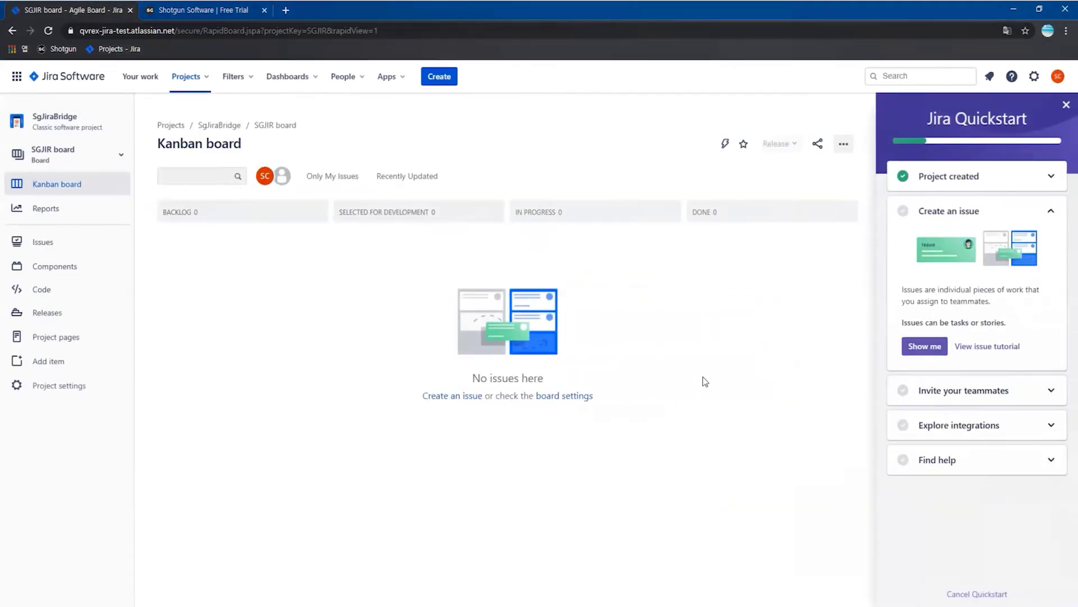
click(958, 594)
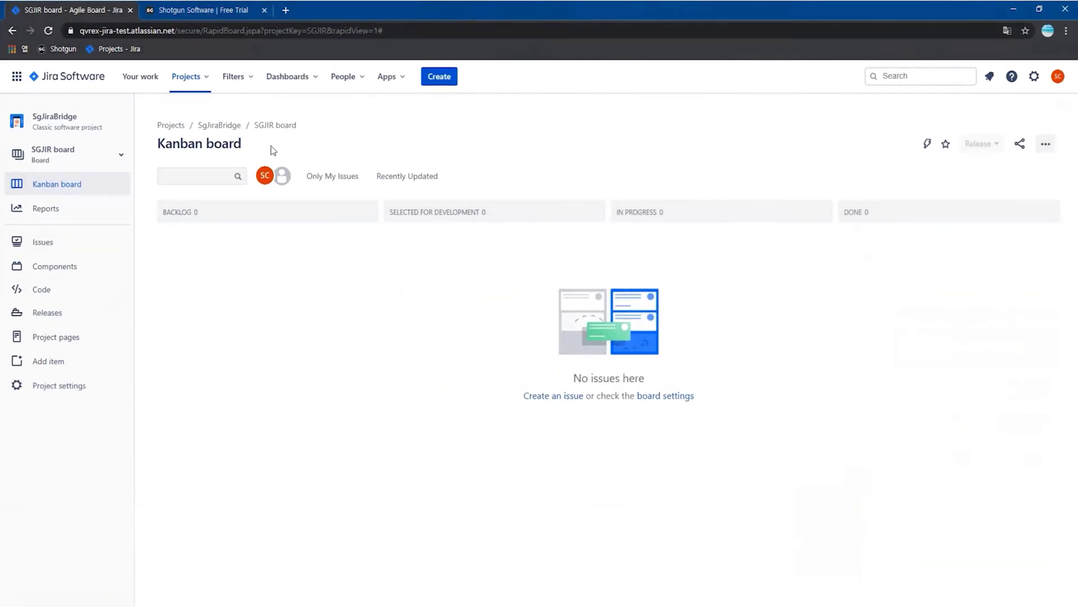
click(207, 10)
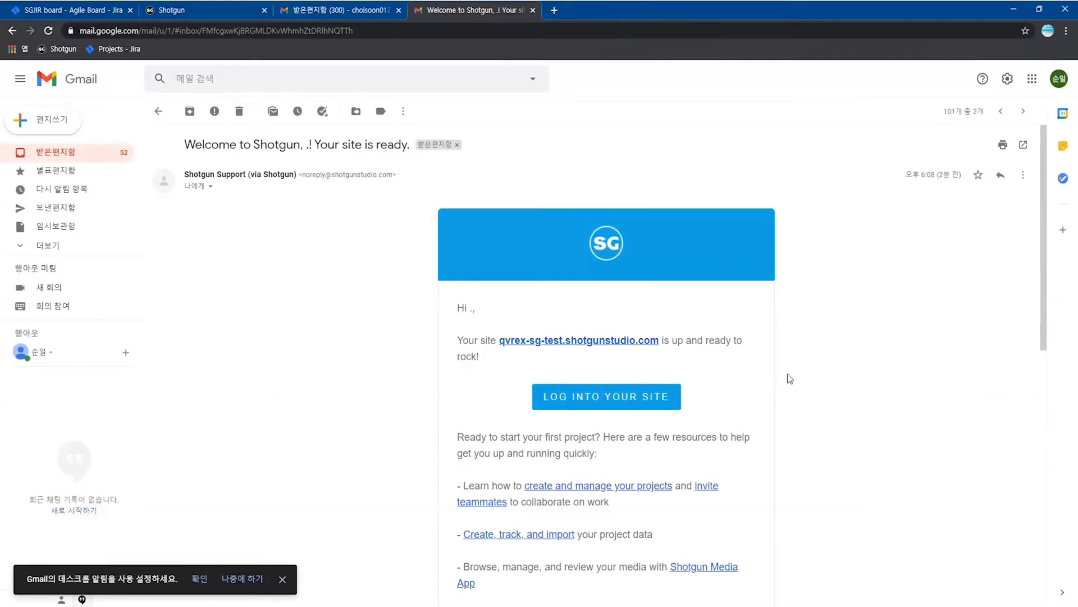
- Log into the new Shotgun site from the welcome email and activate the account
click(651, 399)
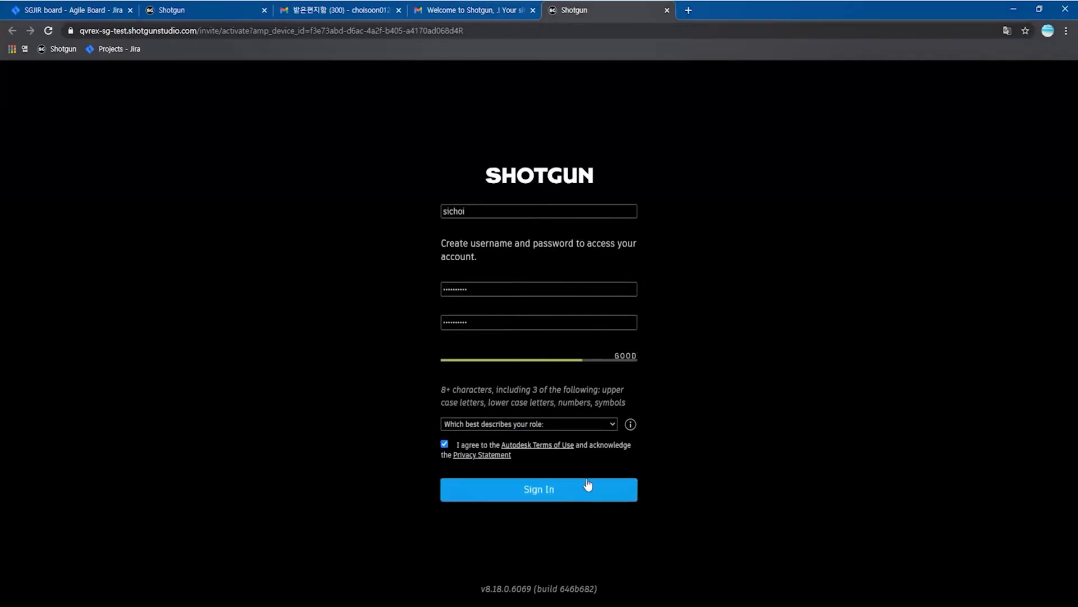
click(585, 487)
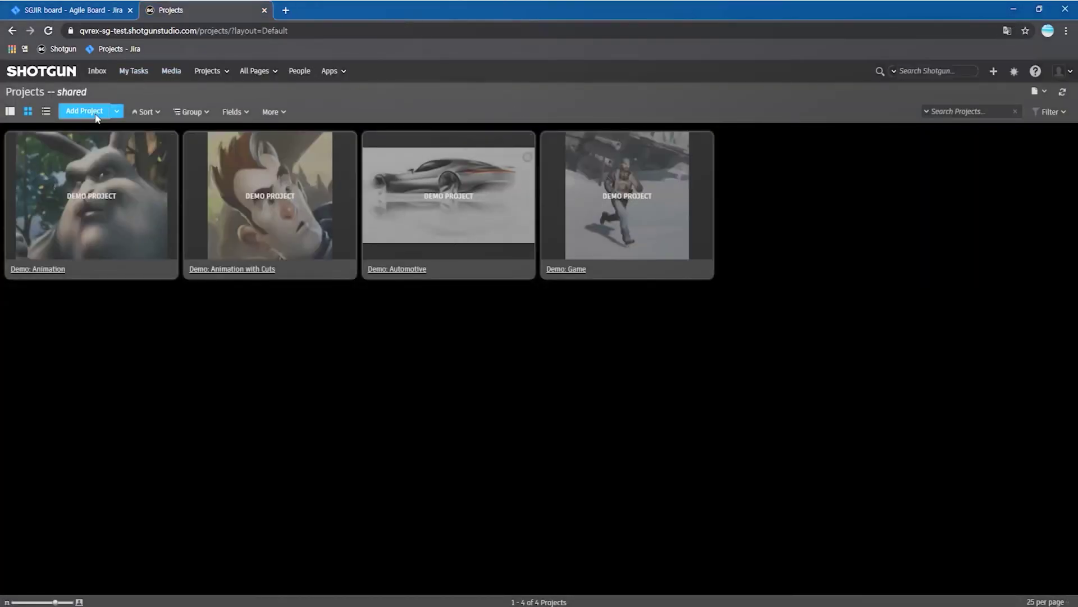
- Create the Shotgun project test_proj from the Game Template
click(95, 115)
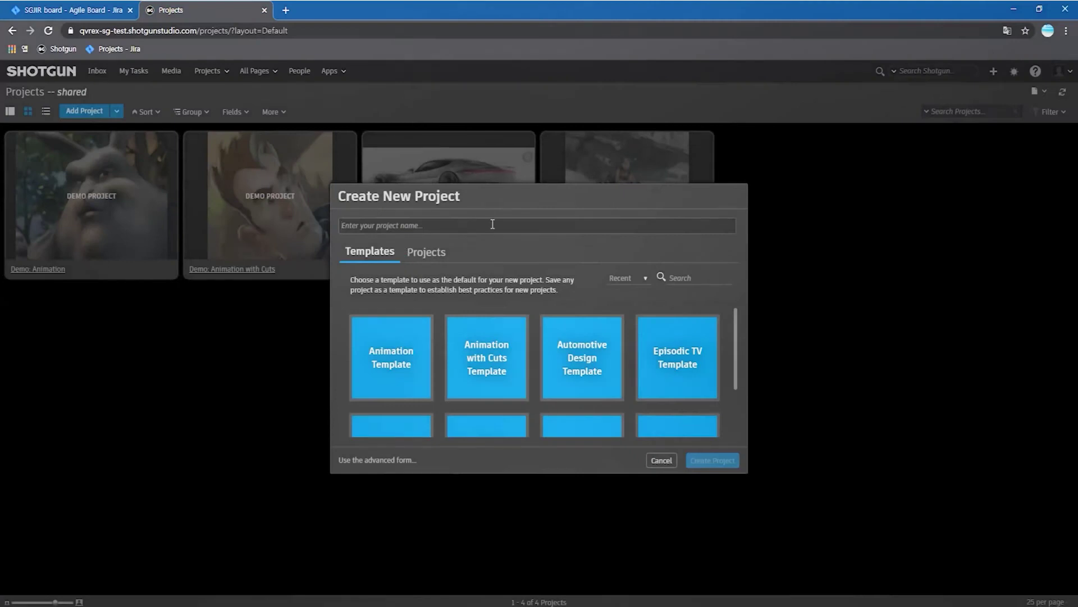
text(test_proj)
scroll(518, 353, down, 3)
click(616, 357)
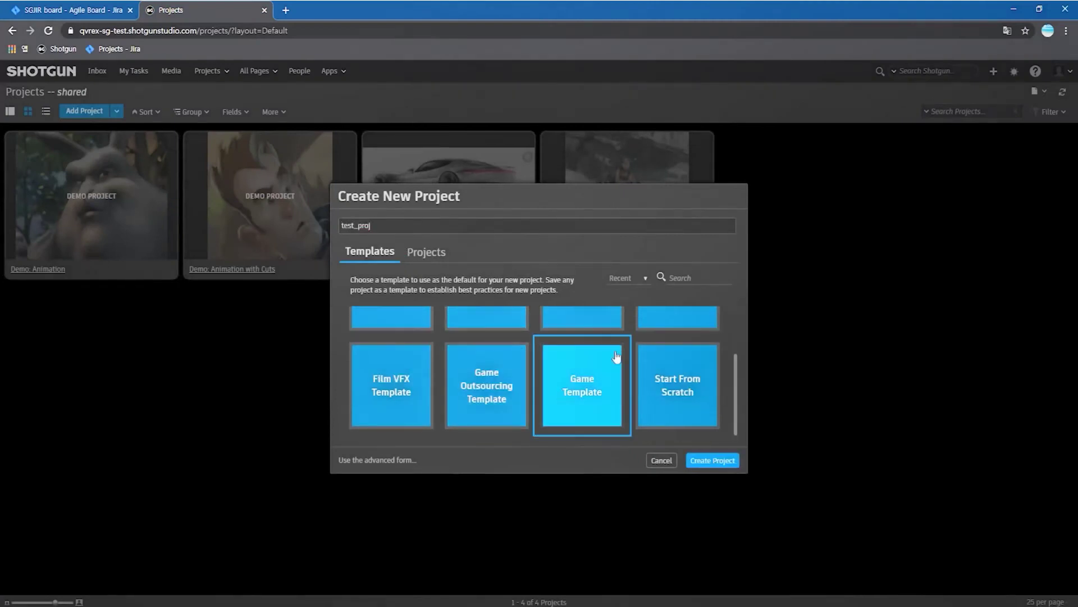
click(712, 461)
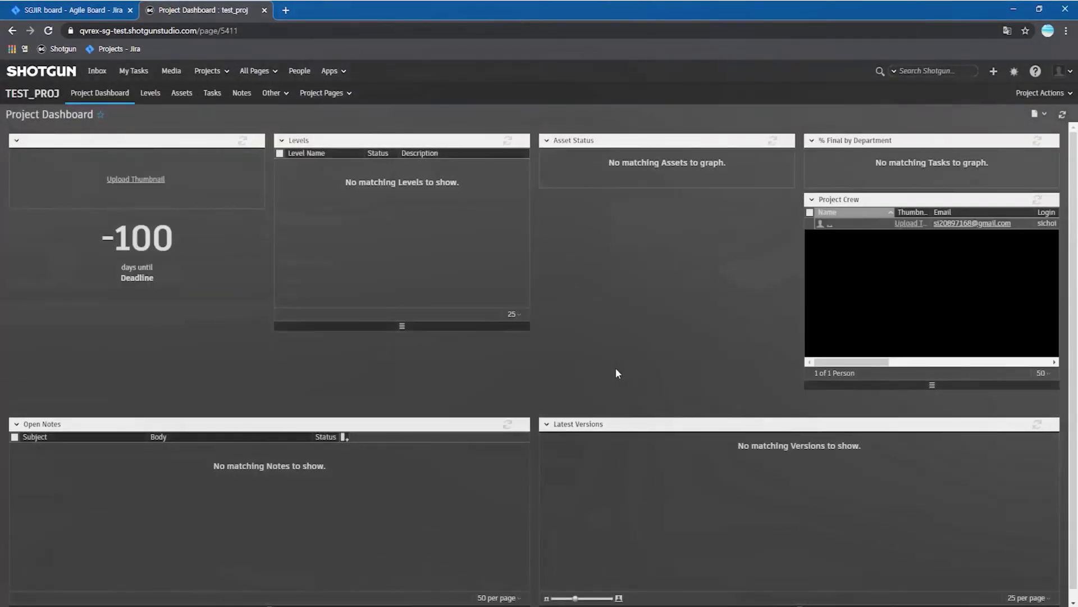
- Show all Shotgun projects in List View
click(60, 78)
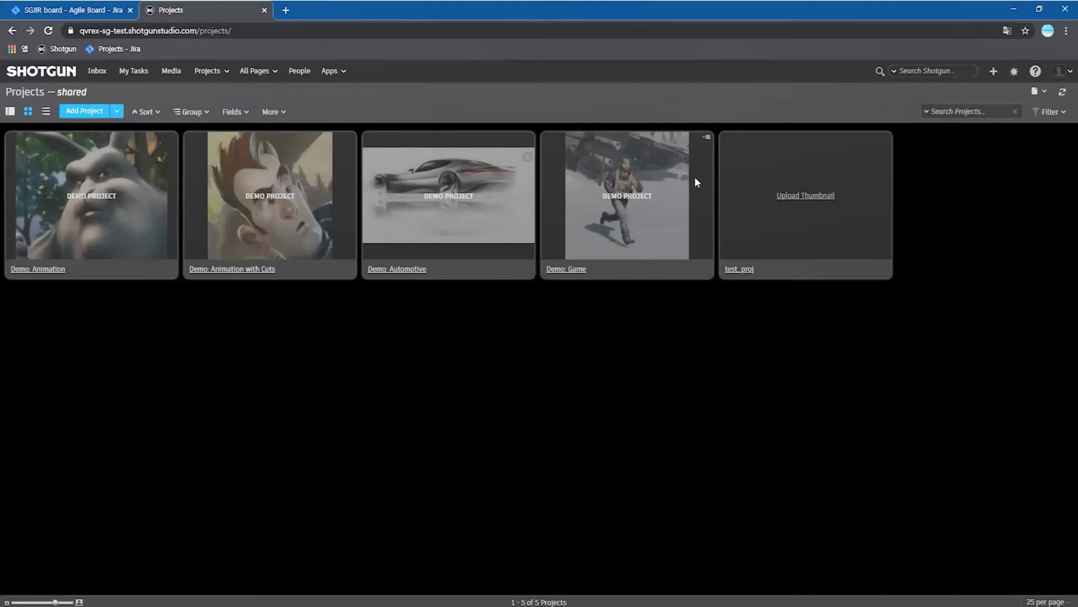
click(45, 114)
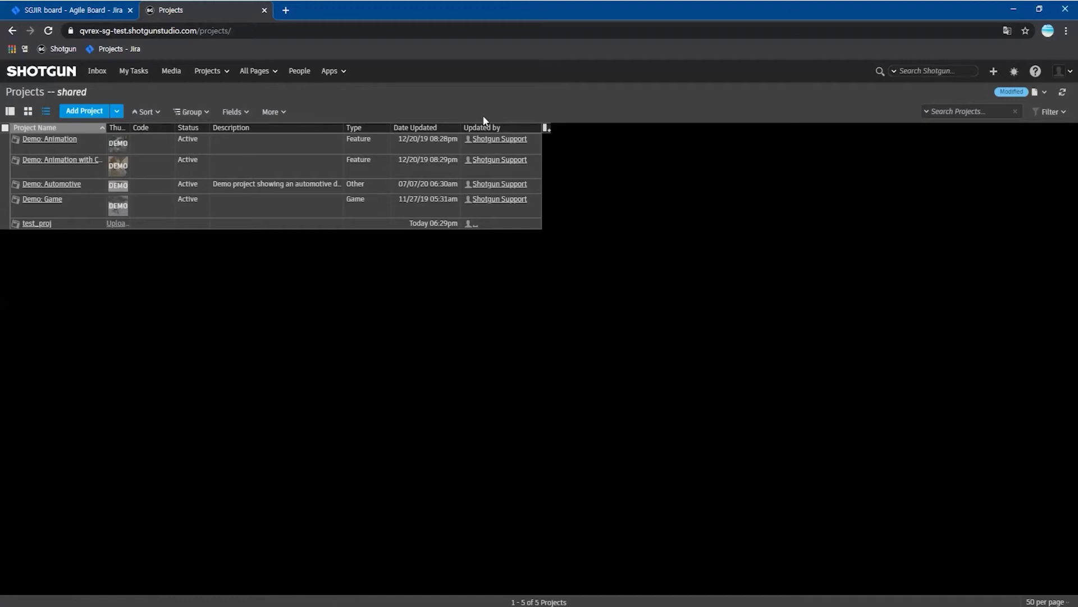
click(290, 12)
- Search Google for 'shotgun jira' and open the Shotgun Jira Bridge overview docs
click(303, 29)
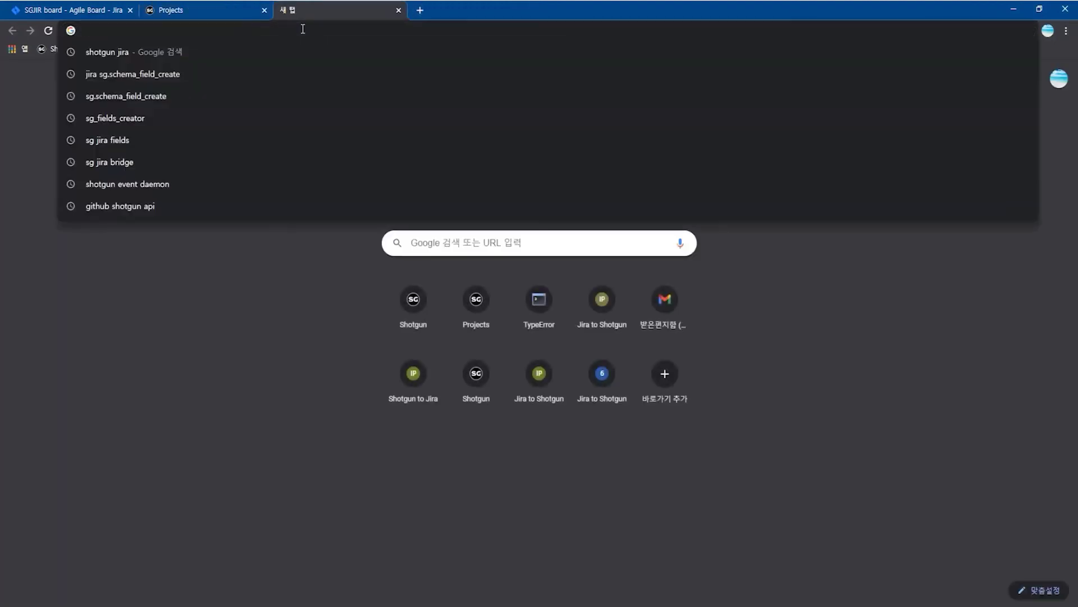
text(shot)
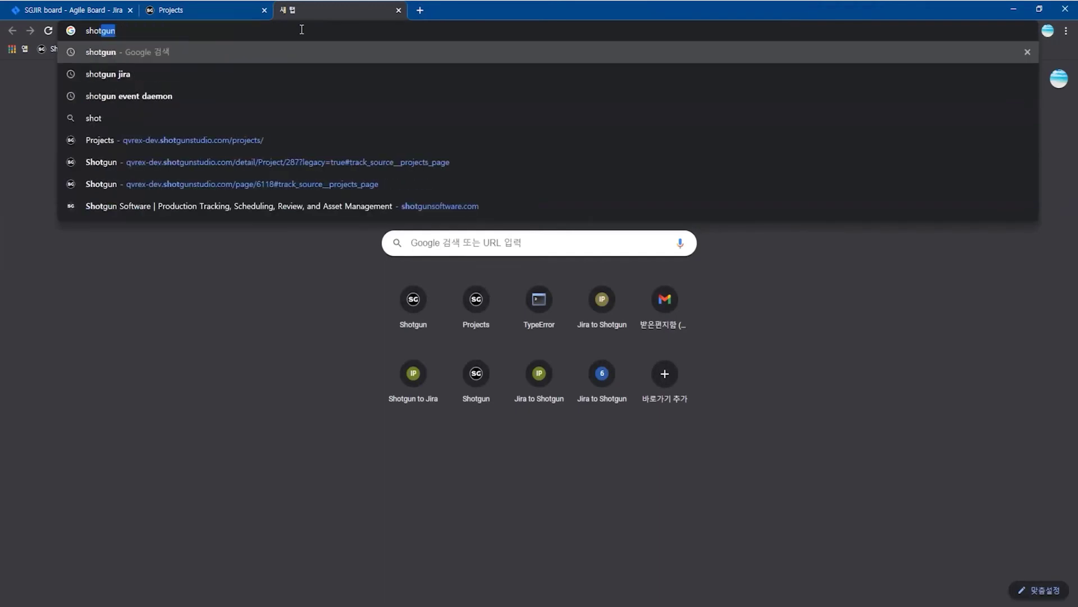
text(gun jira)
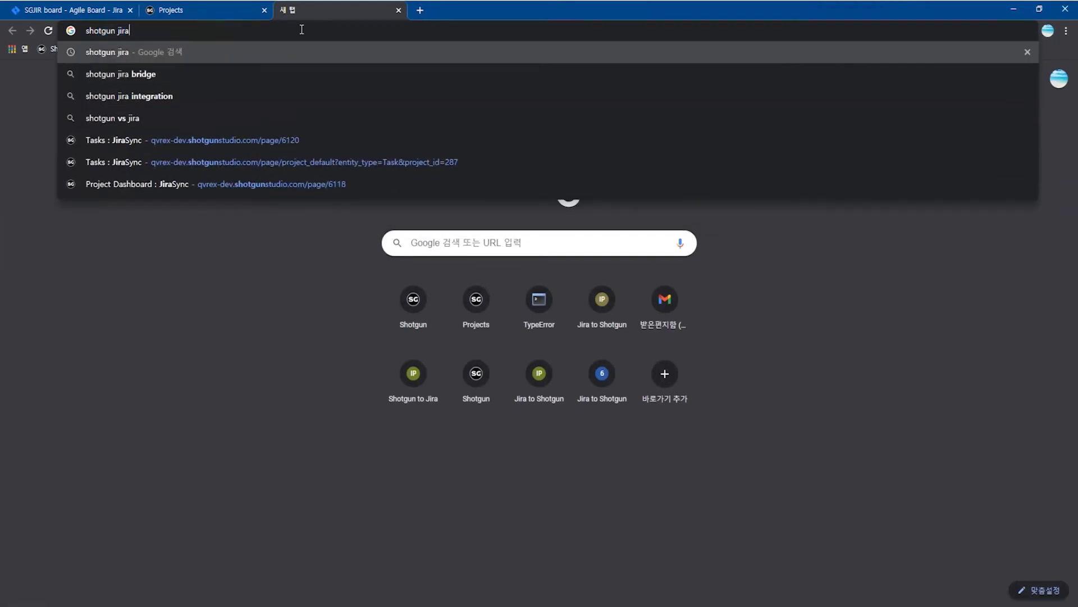
key(Return)
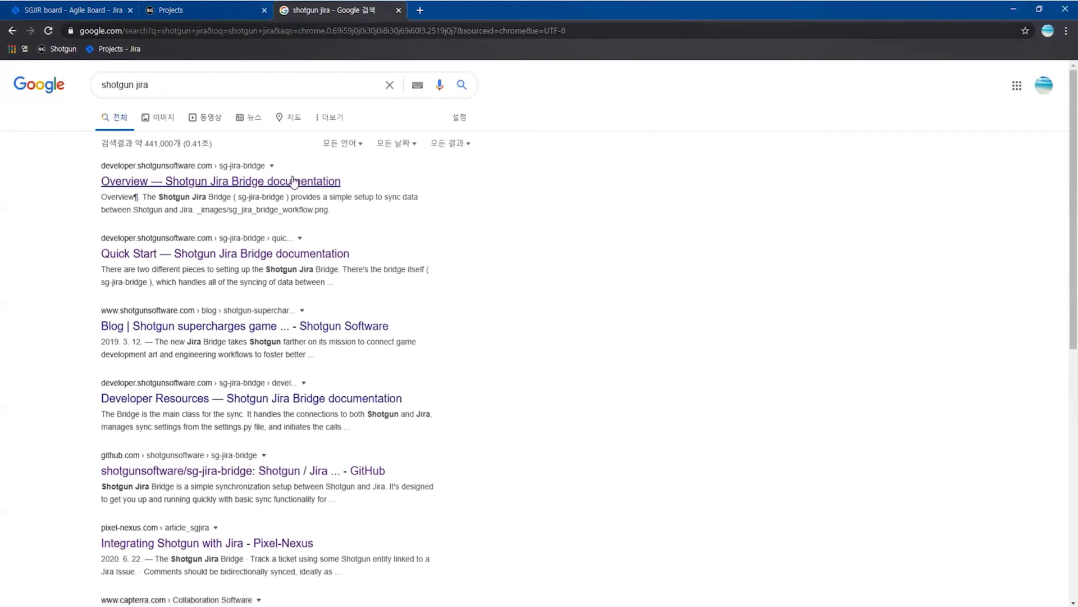
click(293, 181)
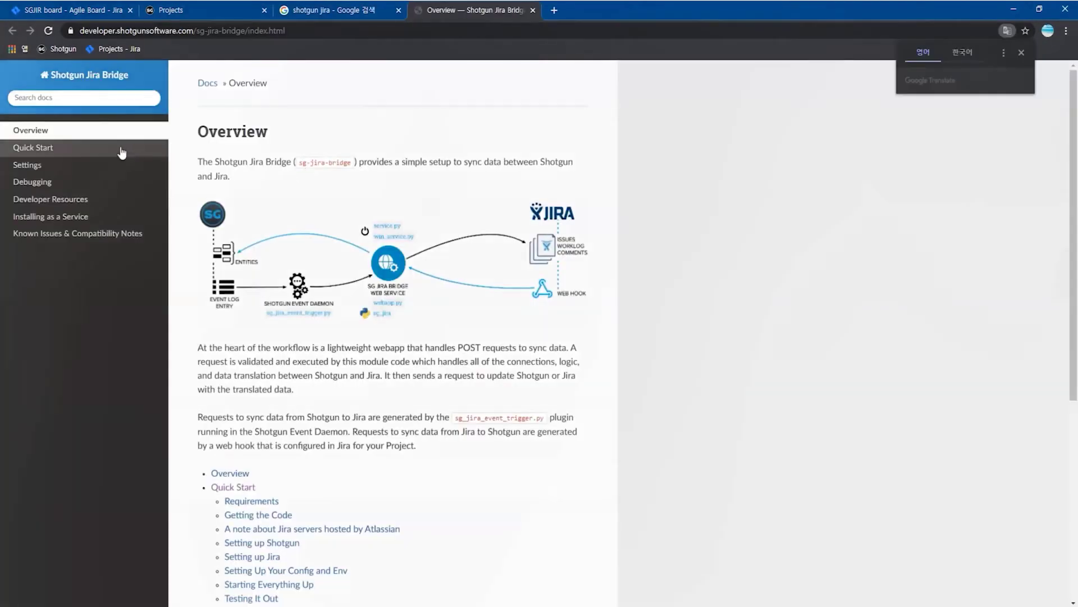
- Find the Required Fields table in the Quick Start guide, then return to Shotgun Projects
click(114, 149)
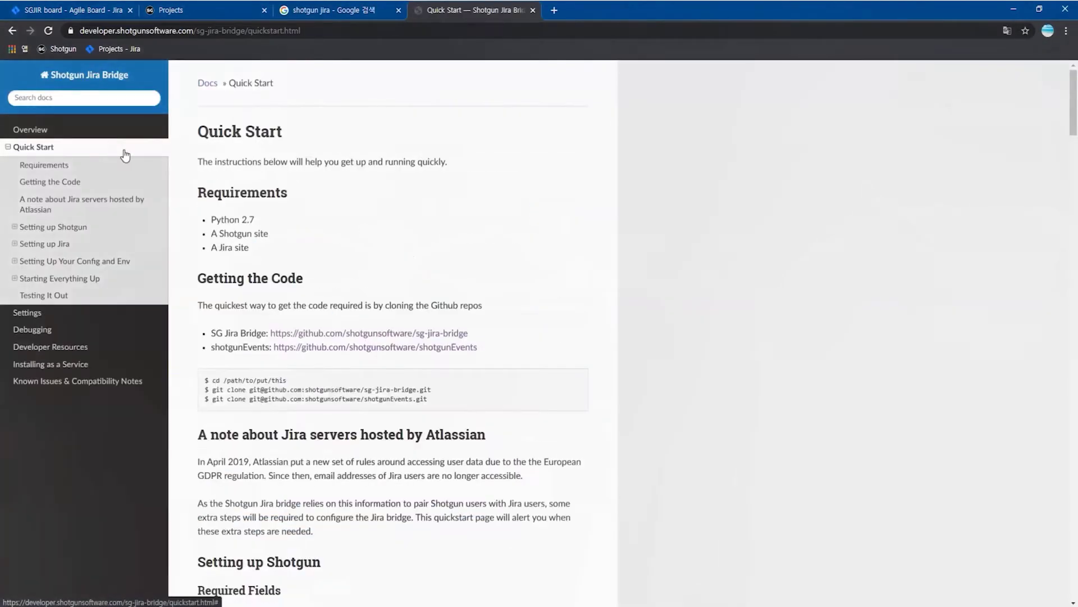
scroll(494, 263, down, 2)
scroll(490, 255, down, 5)
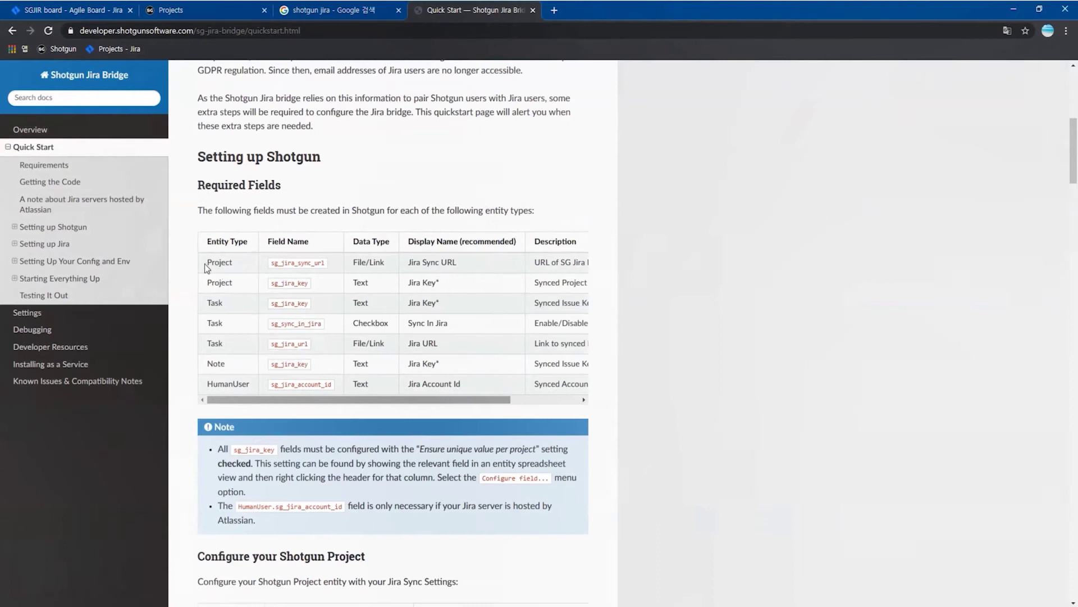
drag(206, 268, 260, 264)
click(217, 14)
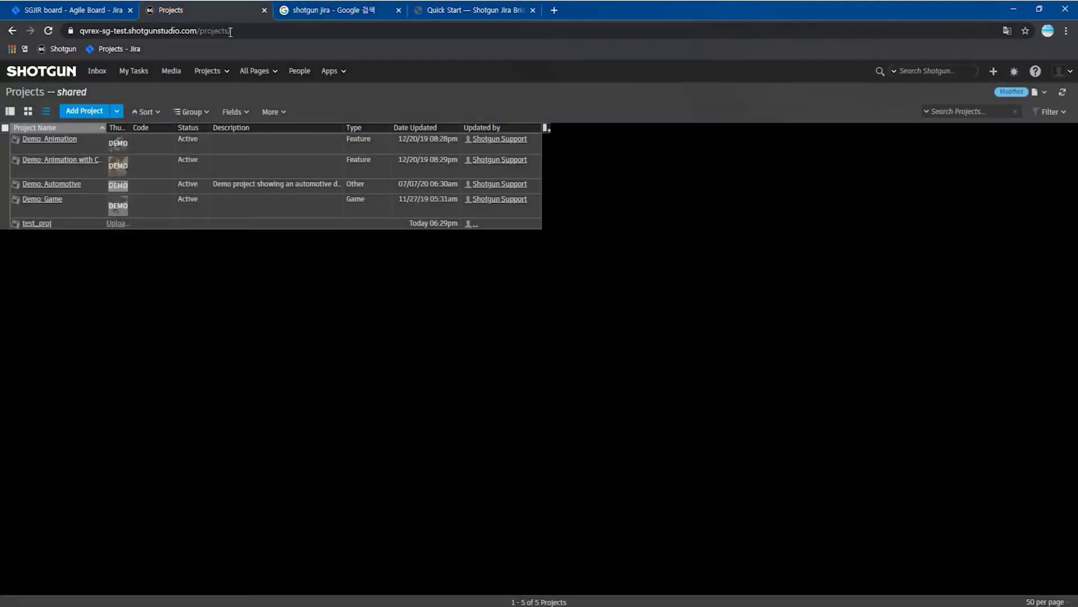
- Add a File/Link project field named Jira Sync URL
click(235, 112)
click(310, 148)
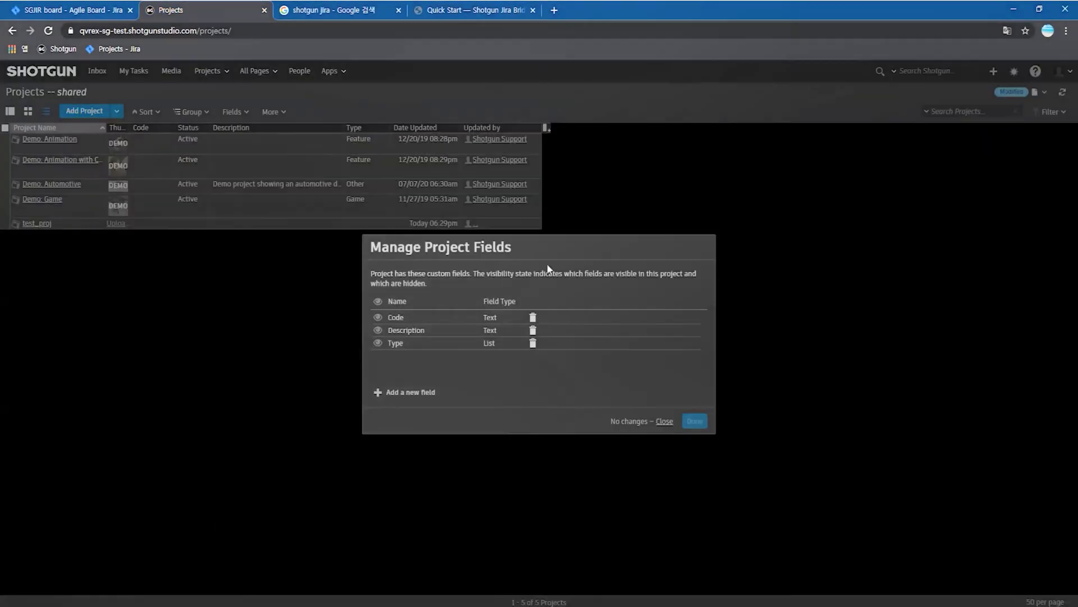
click(432, 392)
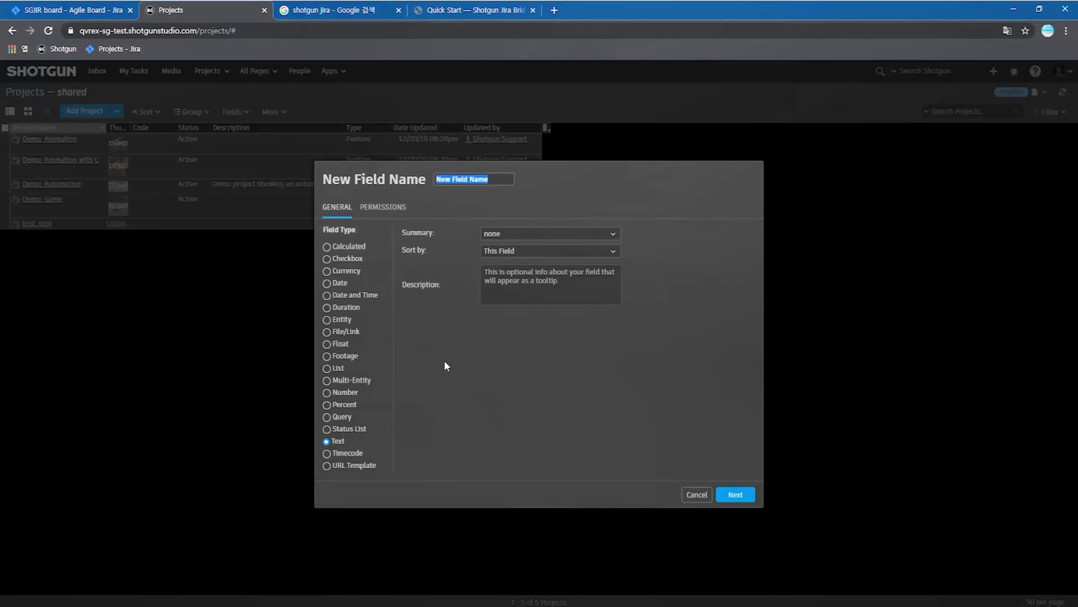
click(451, 11)
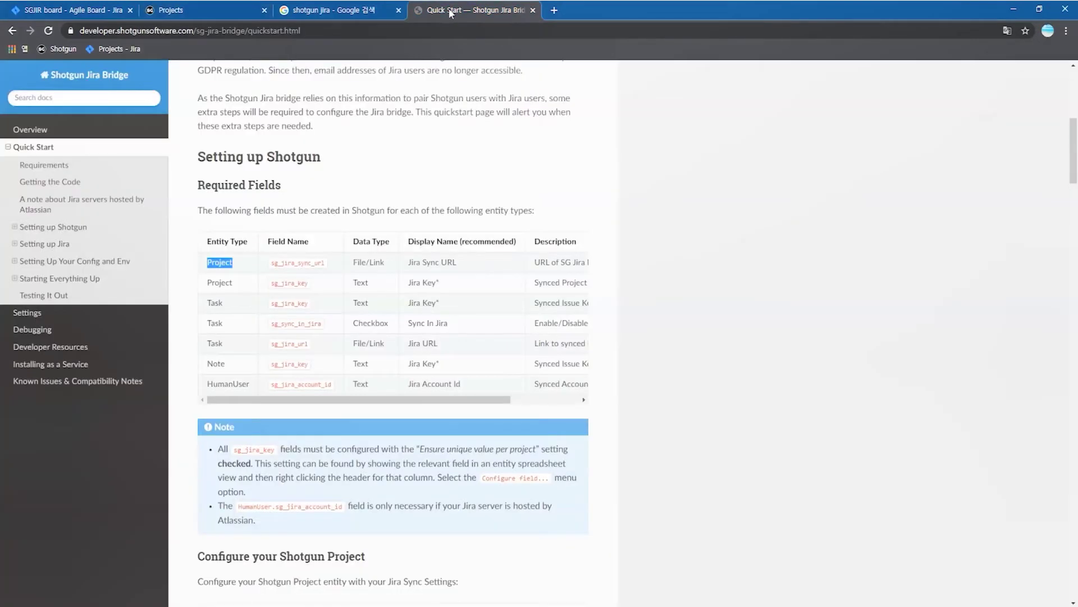
drag(409, 262, 457, 261)
key(ctrl+c)
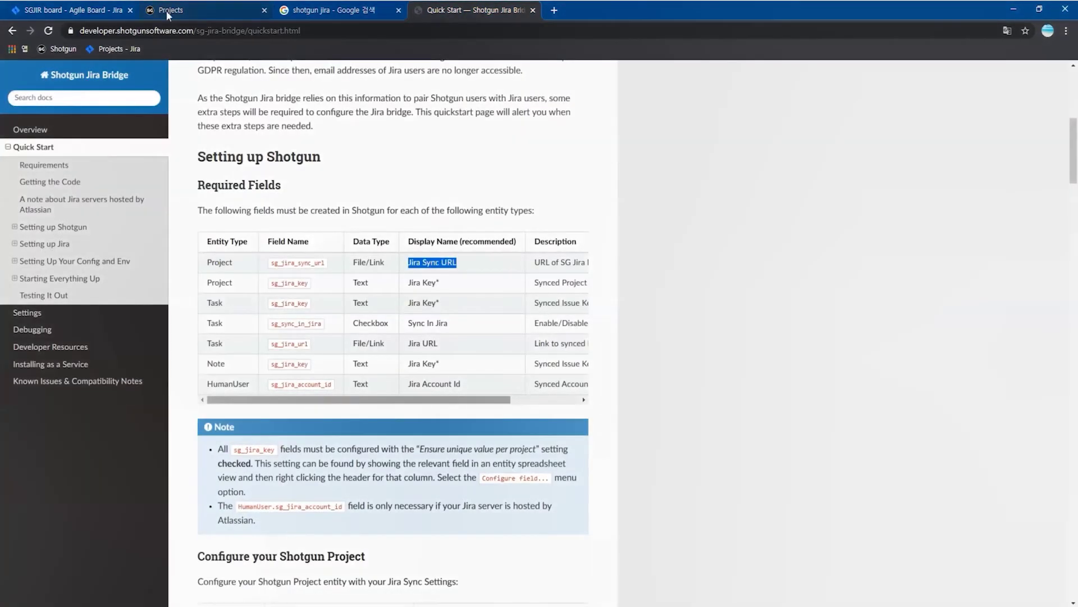
click(166, 11)
key(ctrl+v)
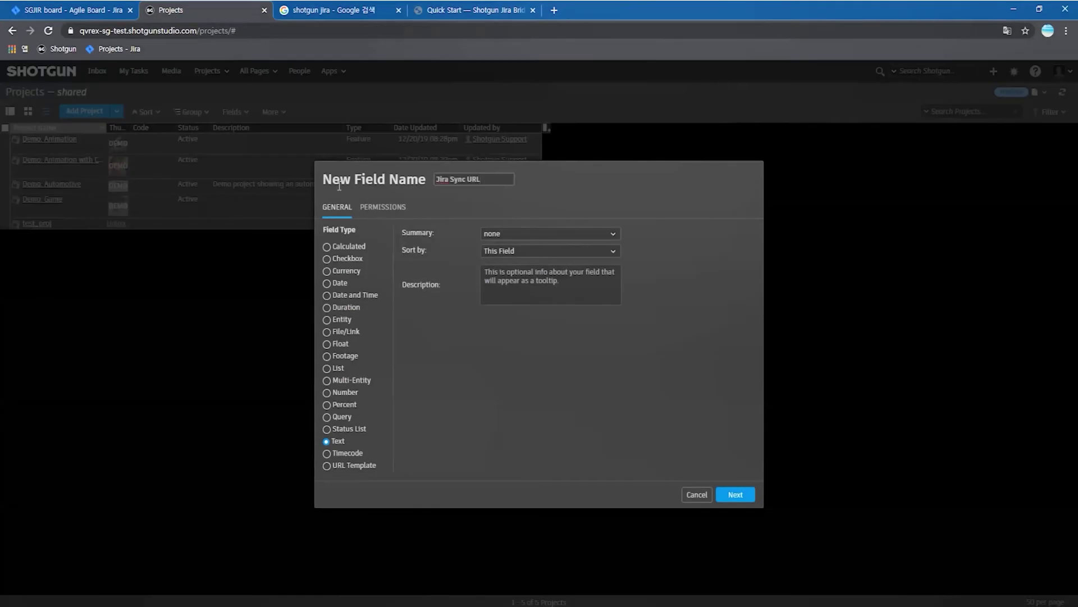
click(463, 13)
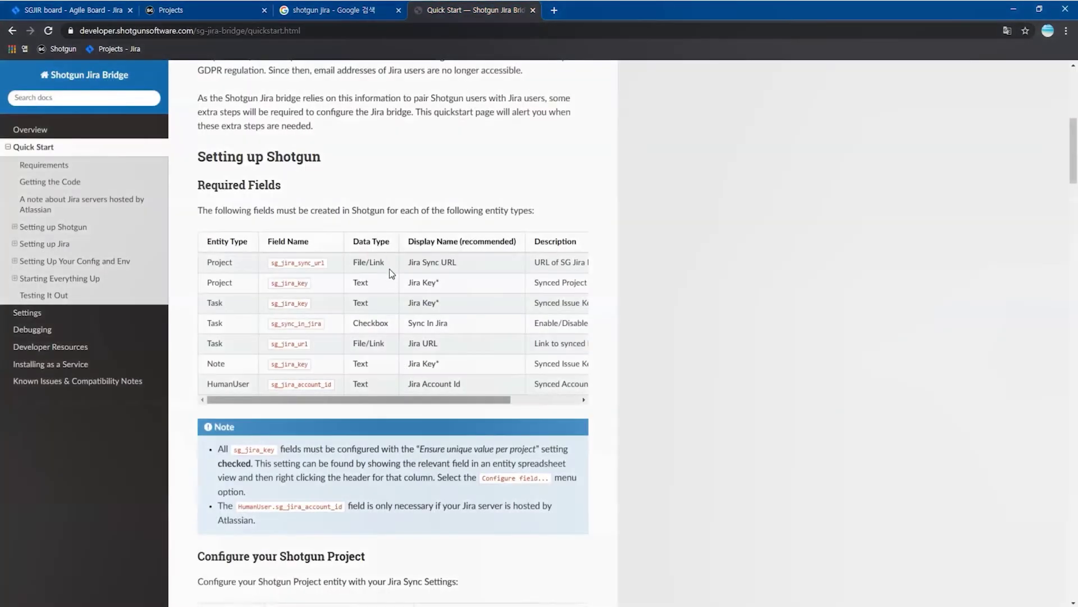
click(204, 14)
click(326, 332)
click(737, 496)
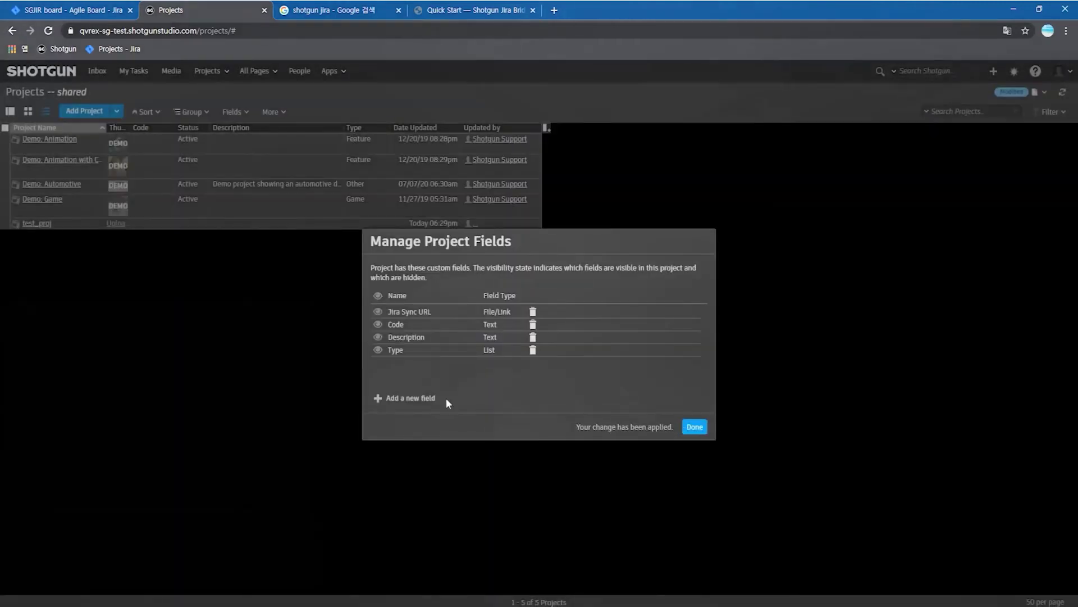
- Add a Text project field named Jira Key and close the field manager
click(424, 399)
click(438, 10)
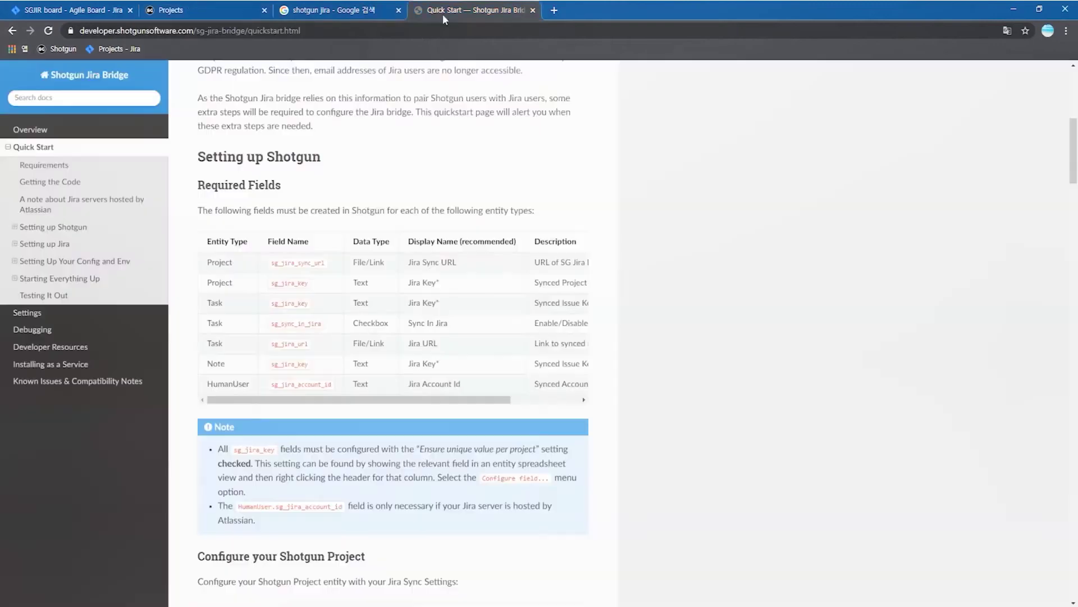
drag(408, 283, 436, 283)
key(ctrl+c)
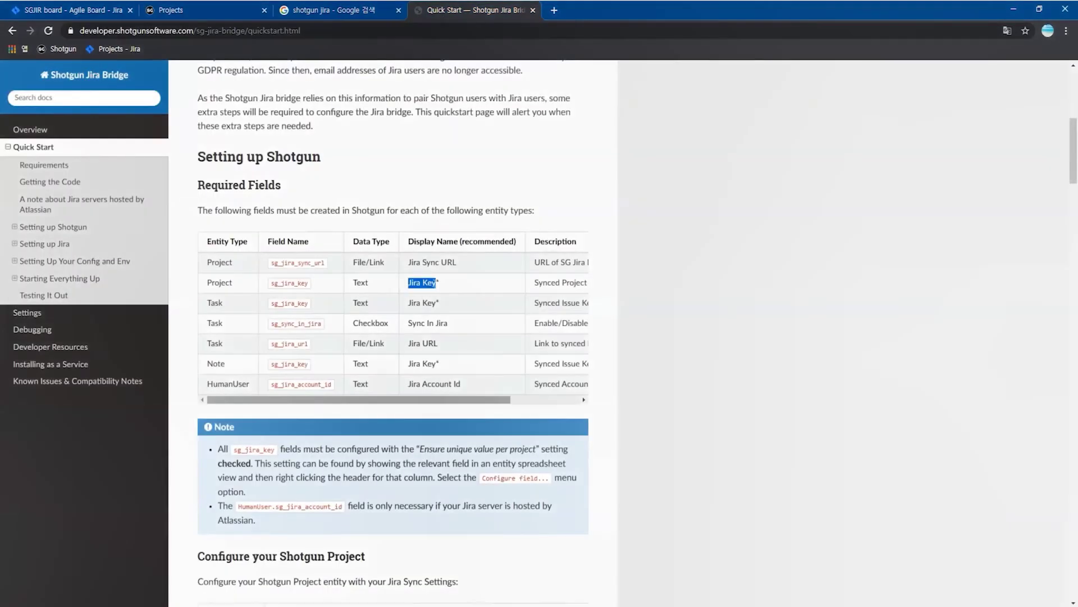
click(224, 15)
key(ctrl+v)
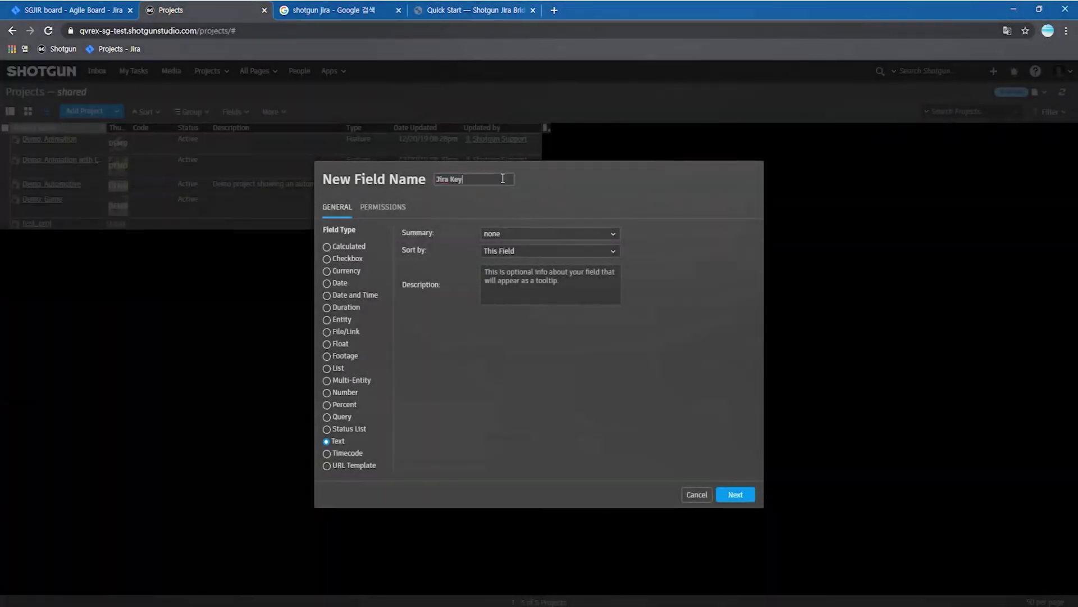
click(466, 11)
drag(353, 283, 371, 282)
click(372, 282)
click(235, 13)
click(735, 494)
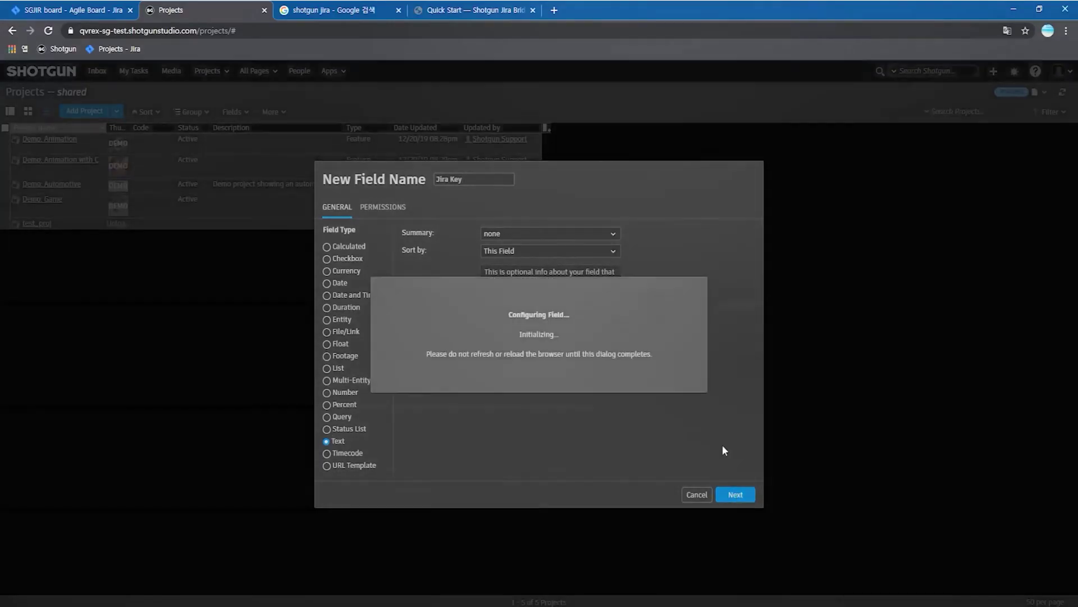
click(695, 427)
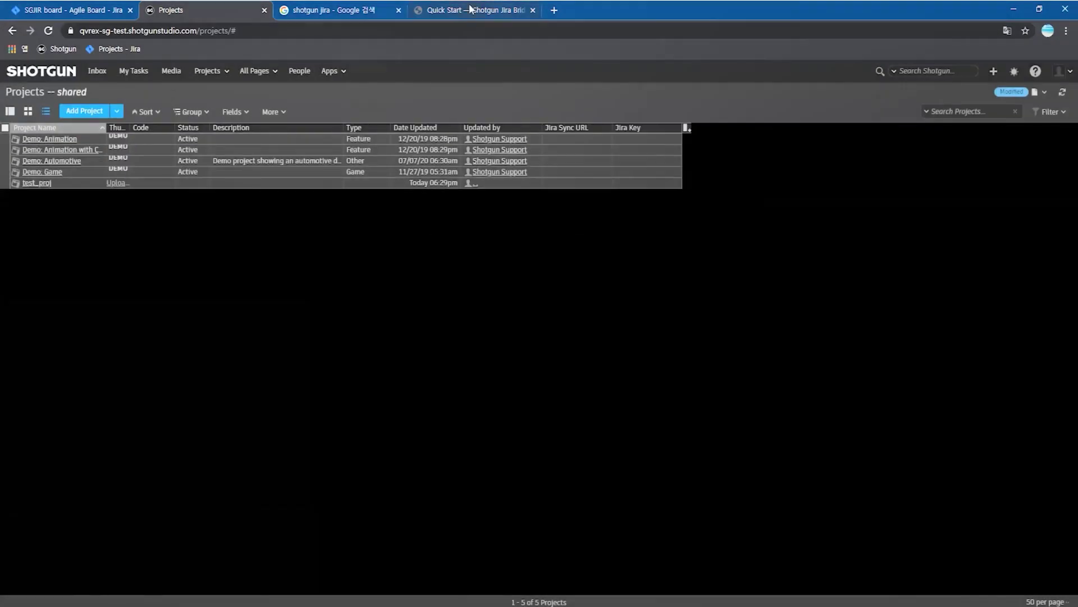
click(468, 10)
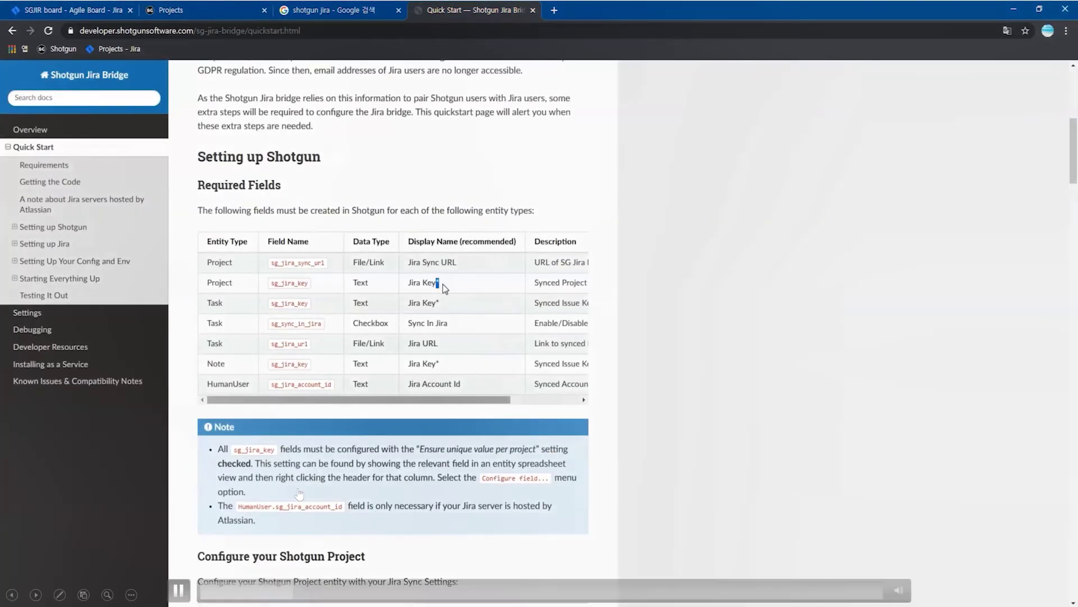
click(179, 589)
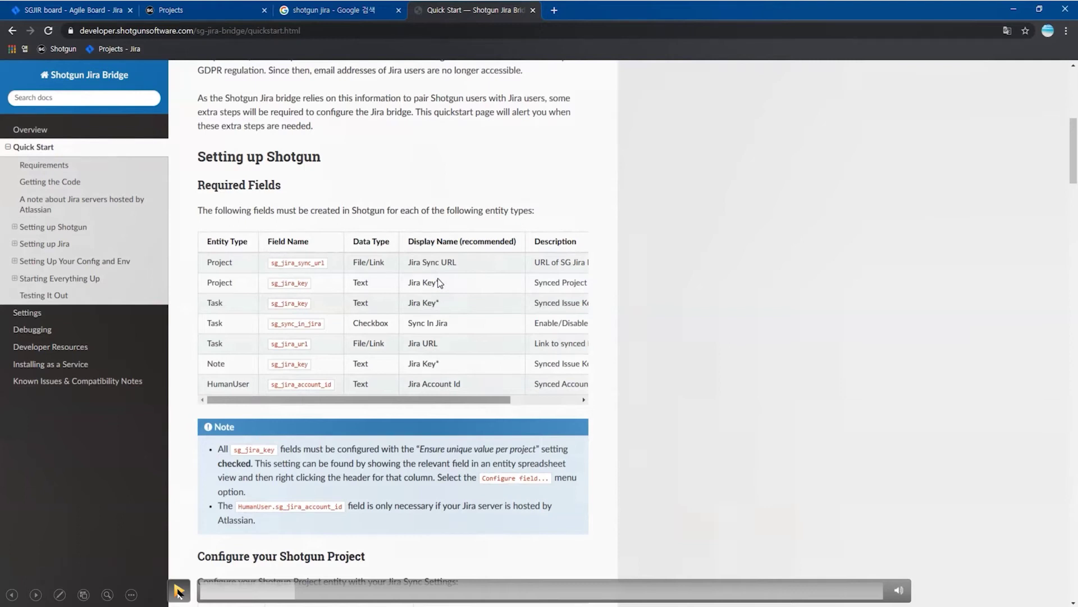
click(178, 589)
click(179, 590)
click(180, 591)
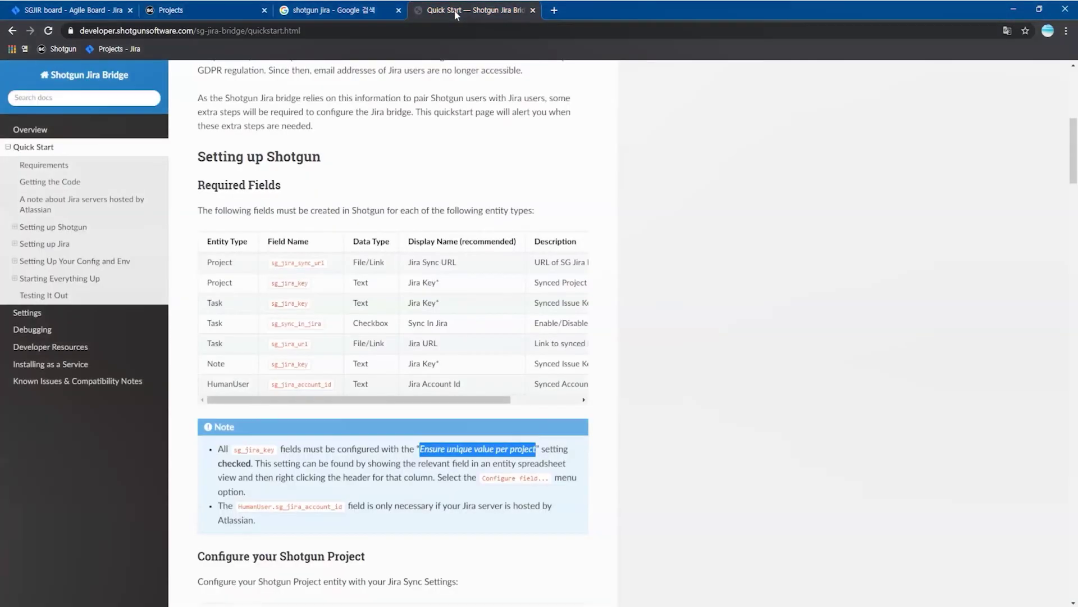
double_click(232, 371)
double_click(227, 384)
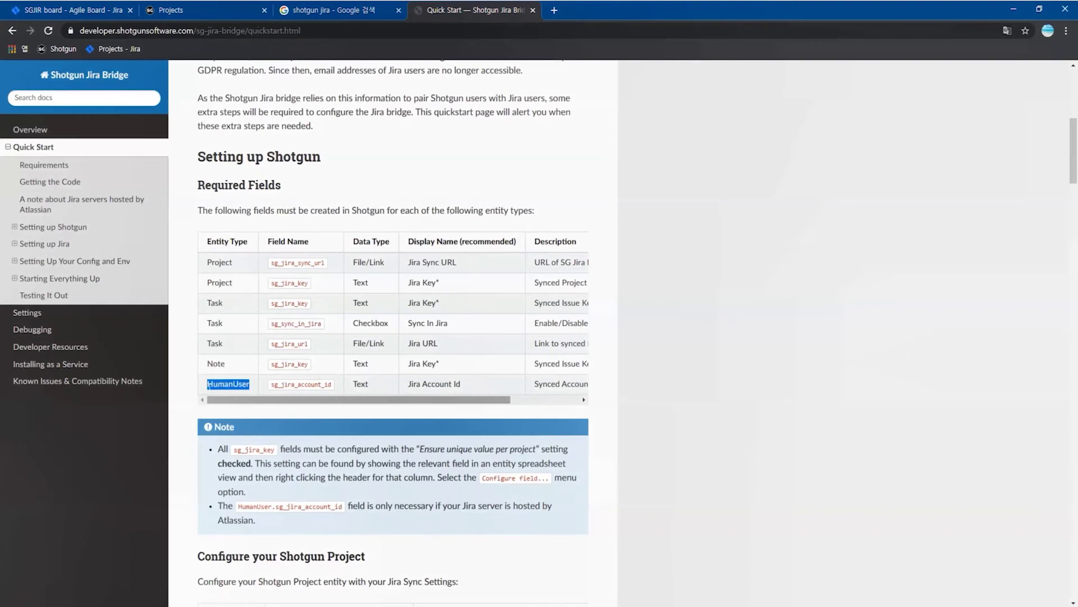
click(175, 10)
- Open test_proj and review the Task and Note field options
click(39, 223)
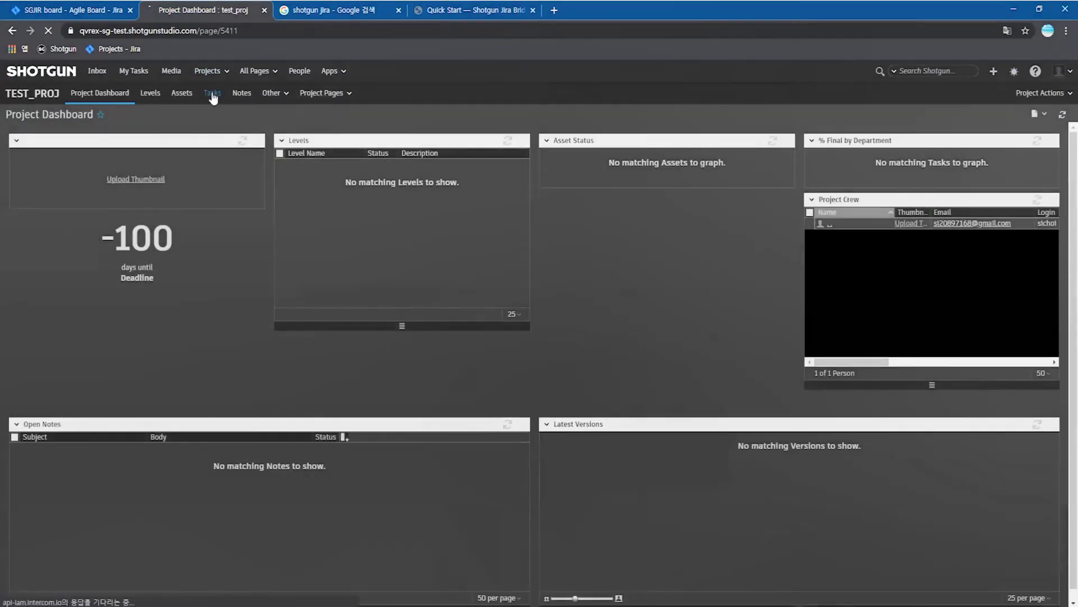
click(213, 93)
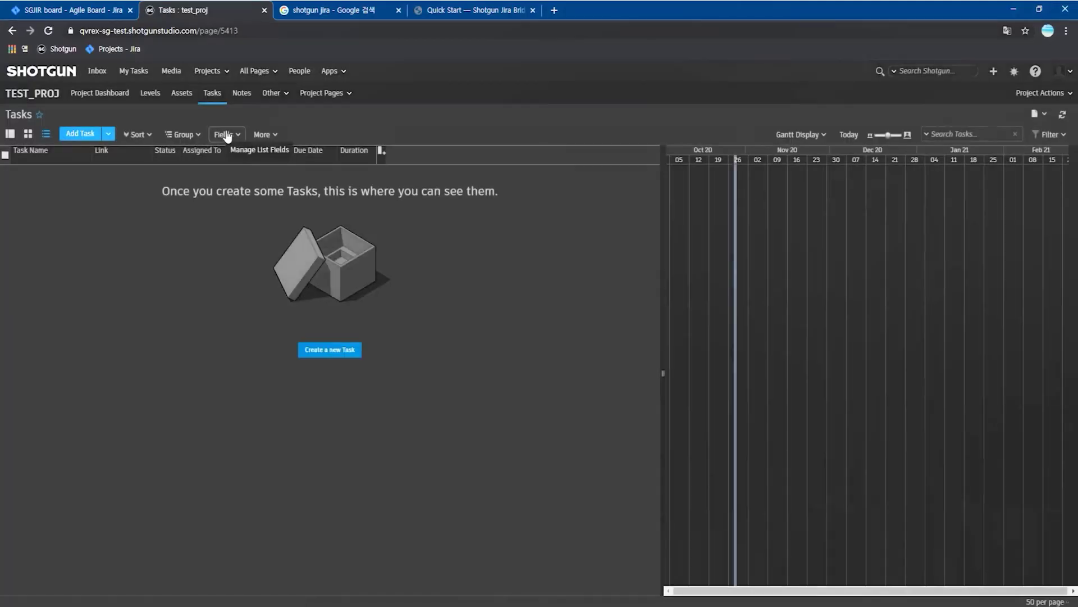
click(226, 135)
click(313, 166)
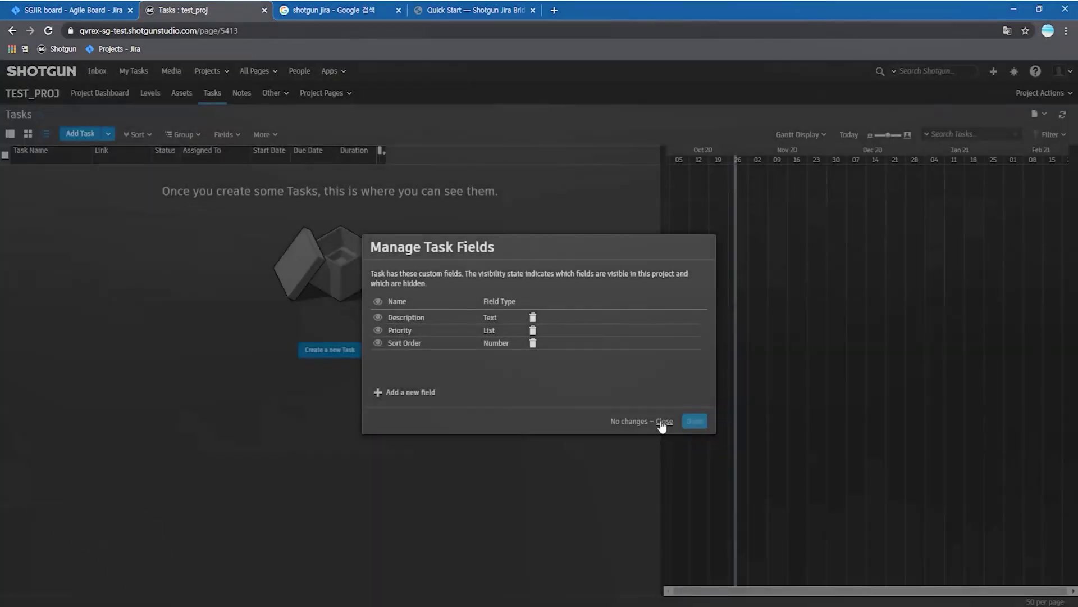
click(660, 423)
click(241, 92)
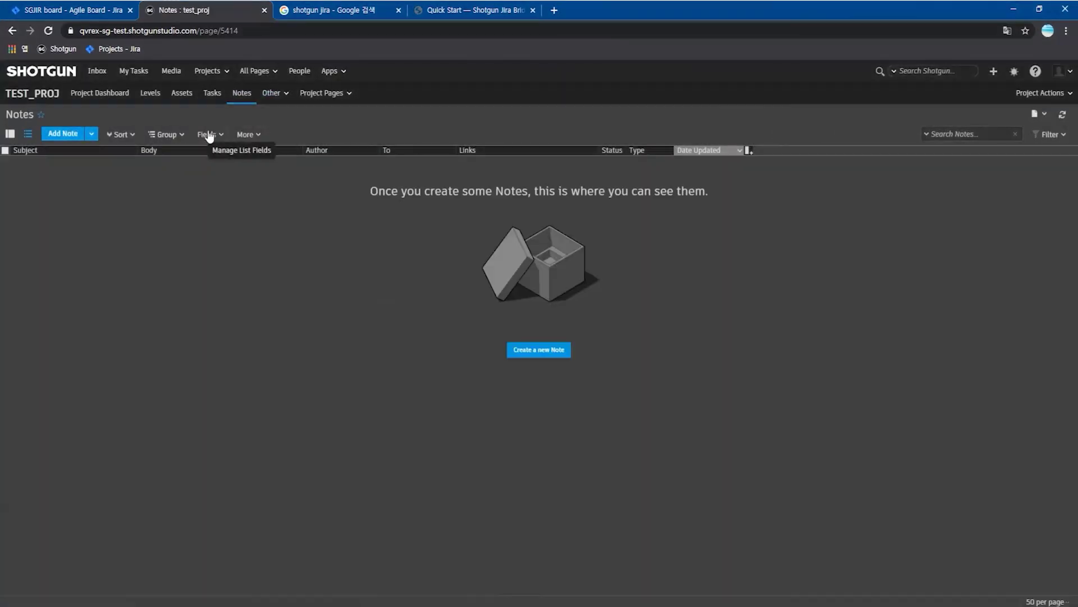
click(208, 135)
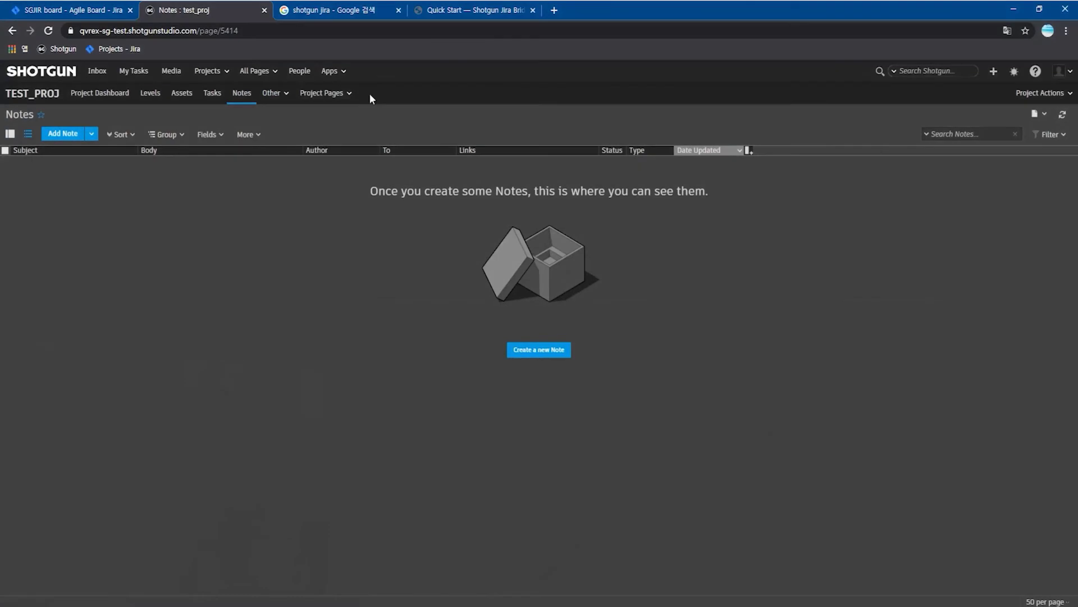
- Add a Text person field named Jira Account Id to People
click(299, 71)
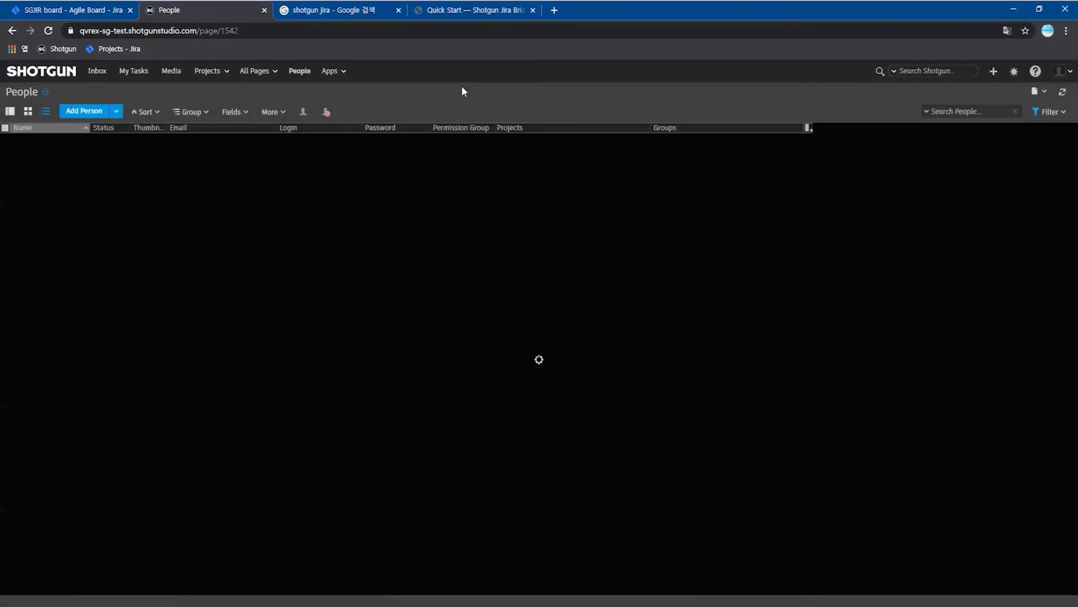
click(230, 112)
click(253, 145)
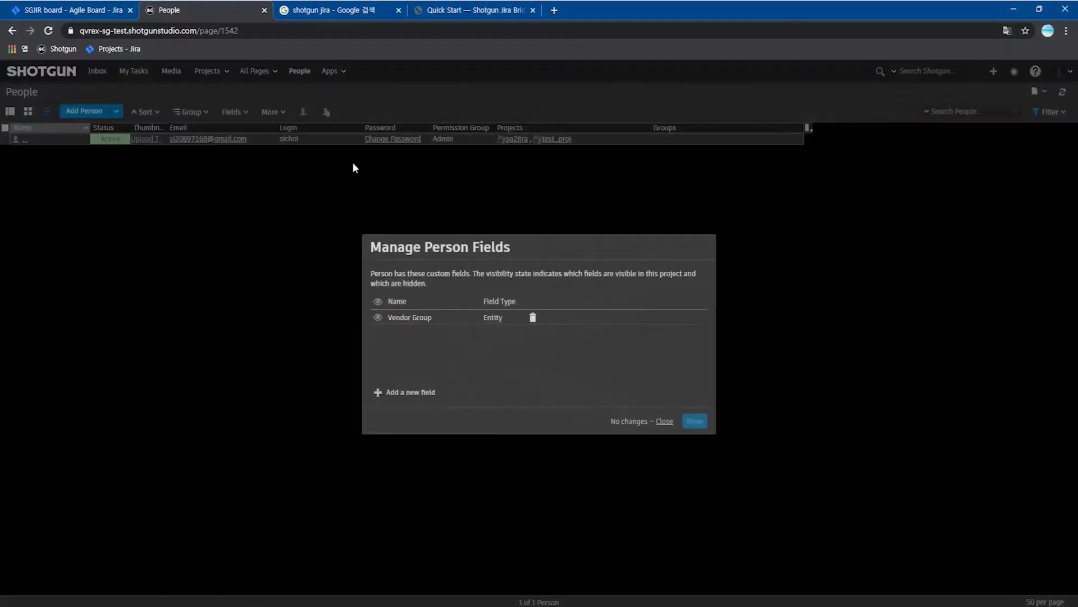
click(398, 395)
click(442, 7)
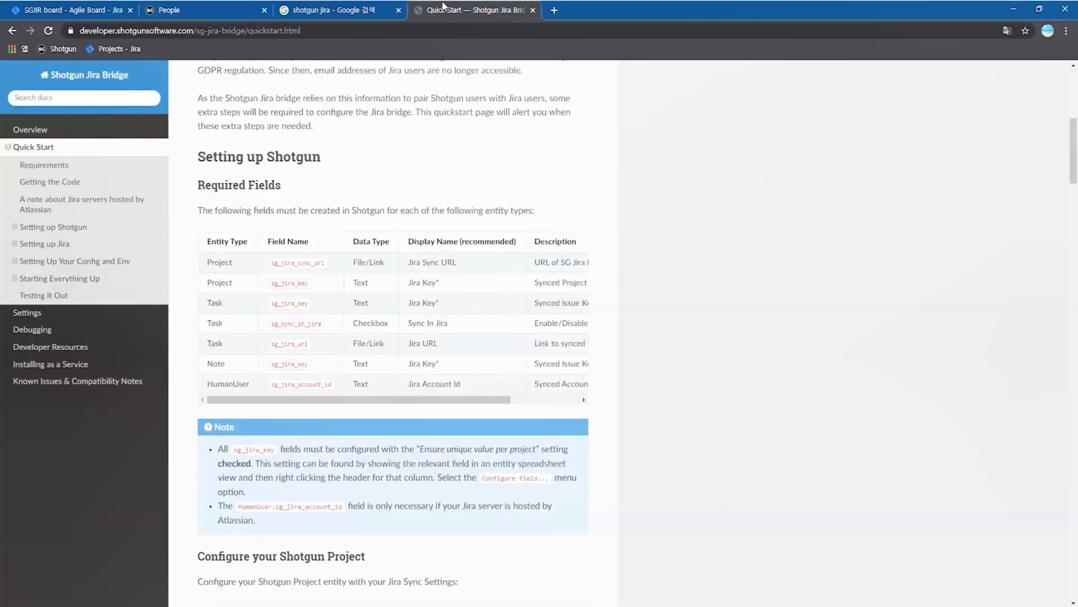
drag(408, 385, 462, 382)
key(ctrl+c)
click(231, 8)
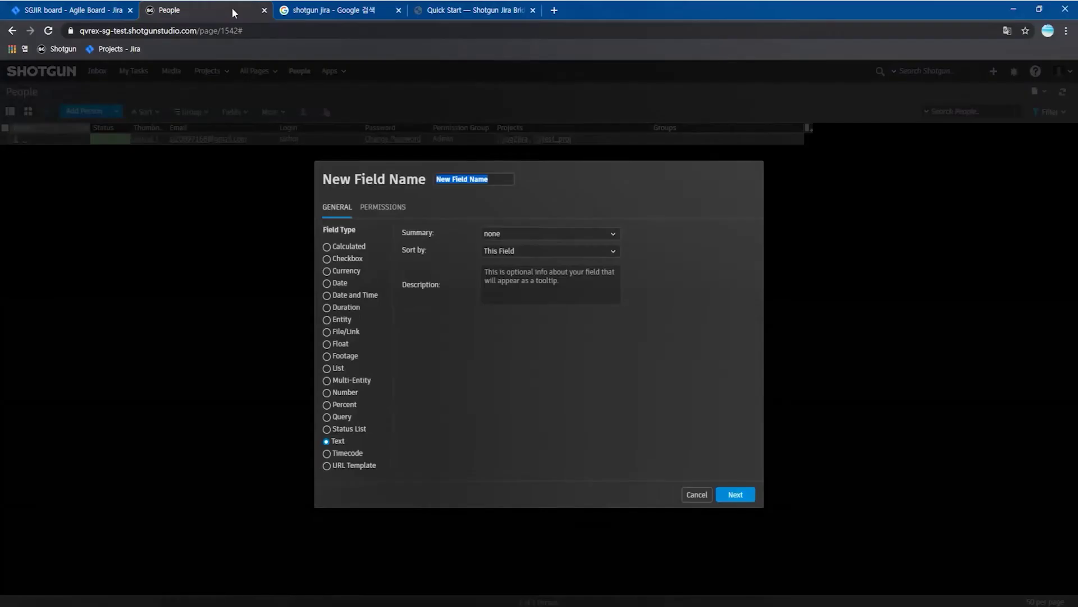
key(ctrl+v)
click(465, 10)
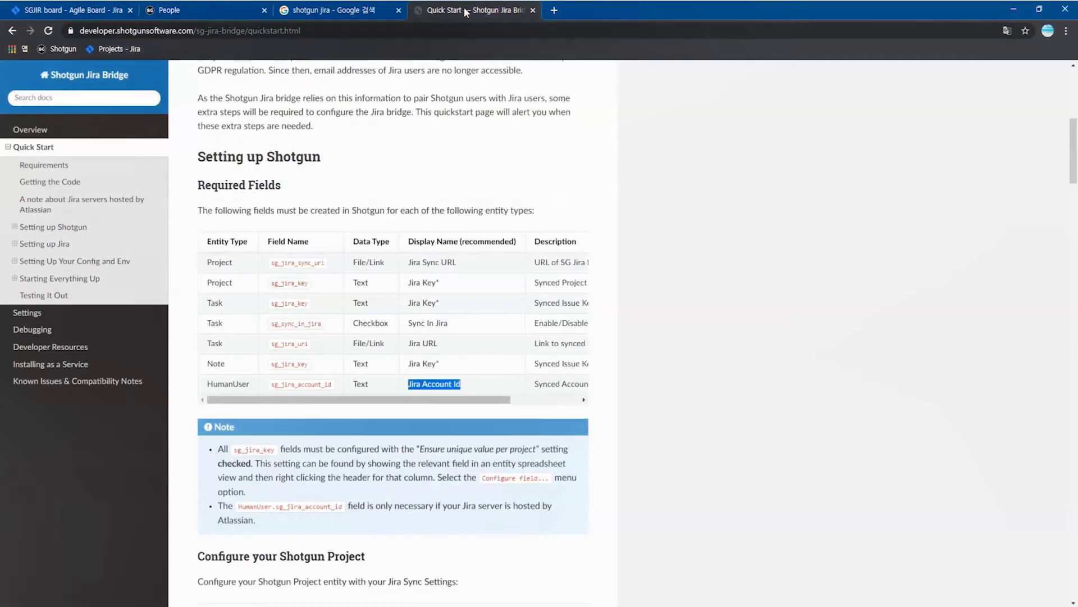
click(202, 10)
click(734, 495)
click(694, 422)
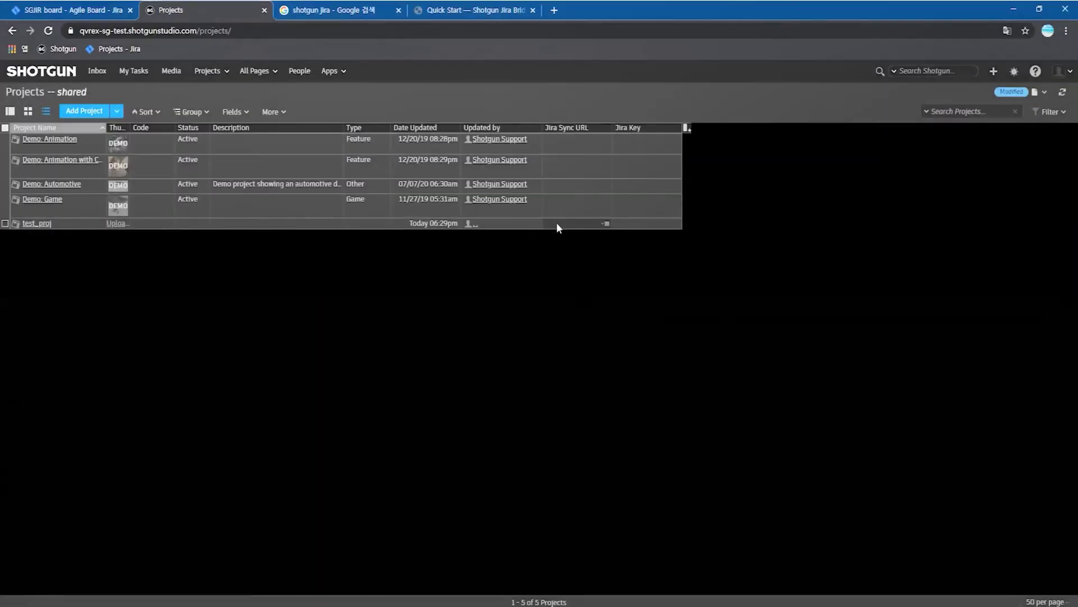
- Set test_proj's Jira Sync URL to the local 127.0.0.1:9090/sg2jira web address
double_click(558, 223)
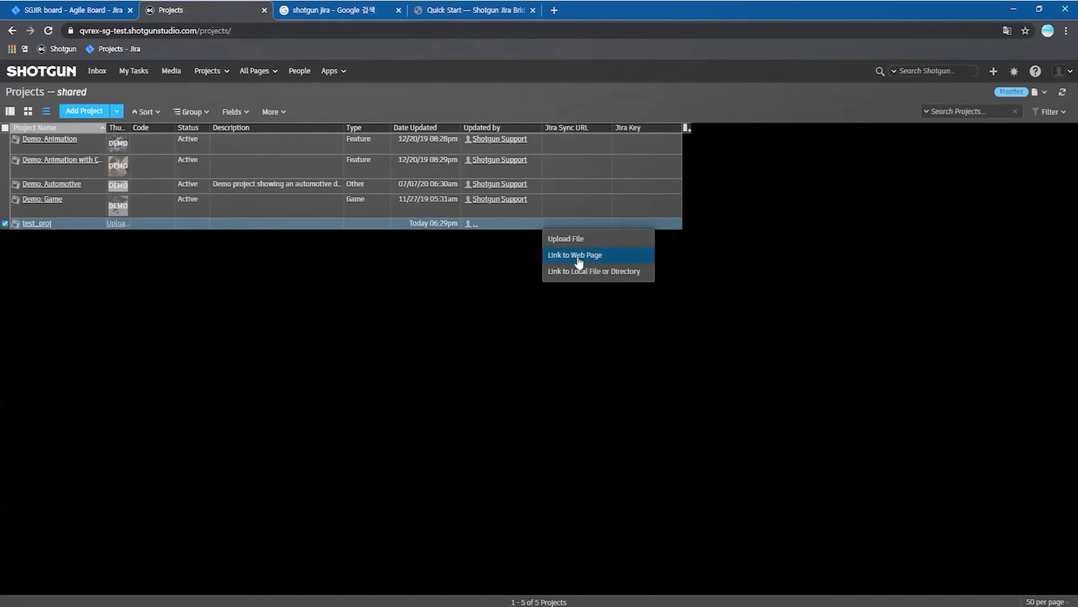
click(578, 262)
text(https)
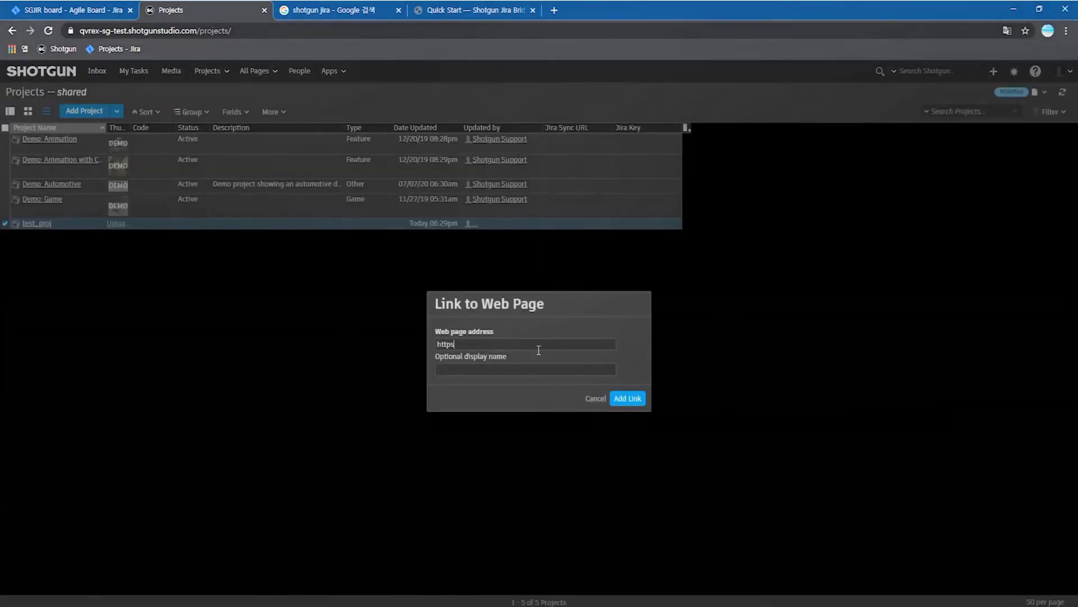
text(127.0.0.1:9090/sg2jira/defaulty)
key(ctrl+a)
key(ctrl+c)
click(528, 367)
key(ctrl+v)
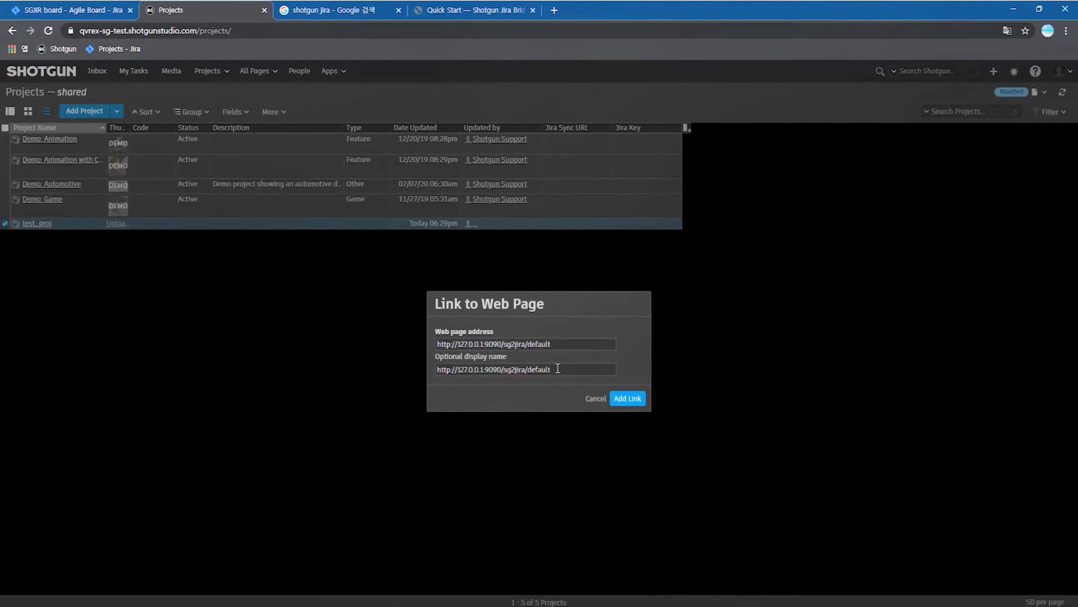
click(630, 400)
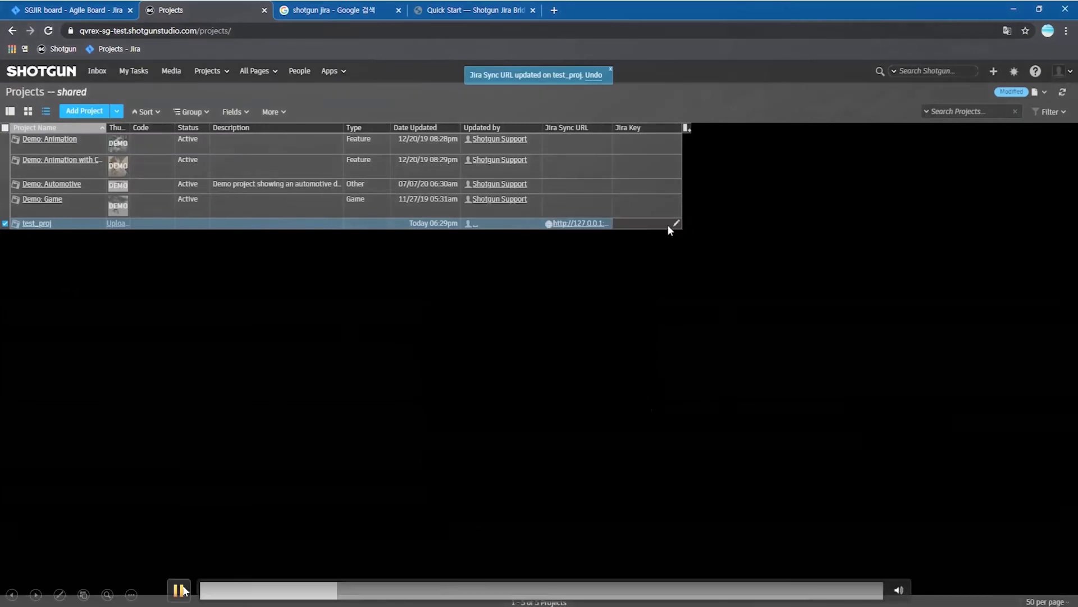
- Return to the SGJIR Kanban board in Jira
click(179, 589)
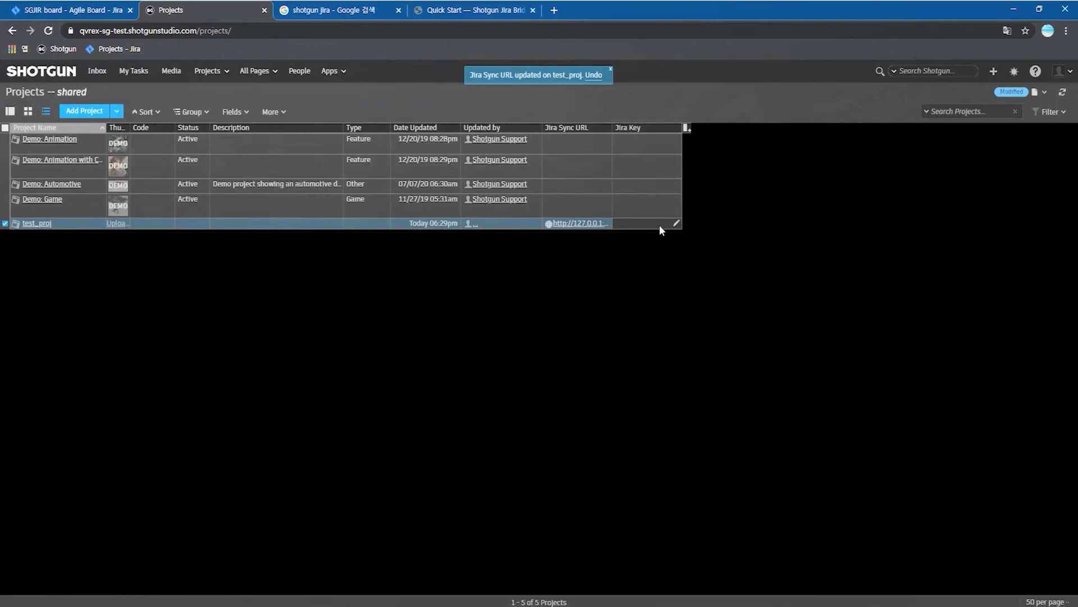
mouse_move(258, 577)
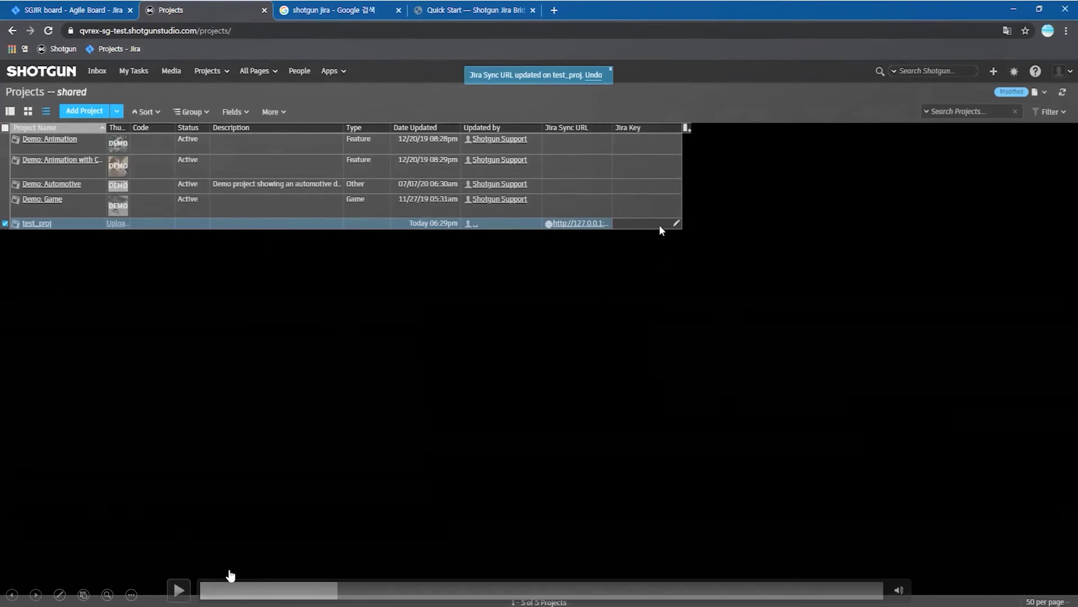
click(181, 590)
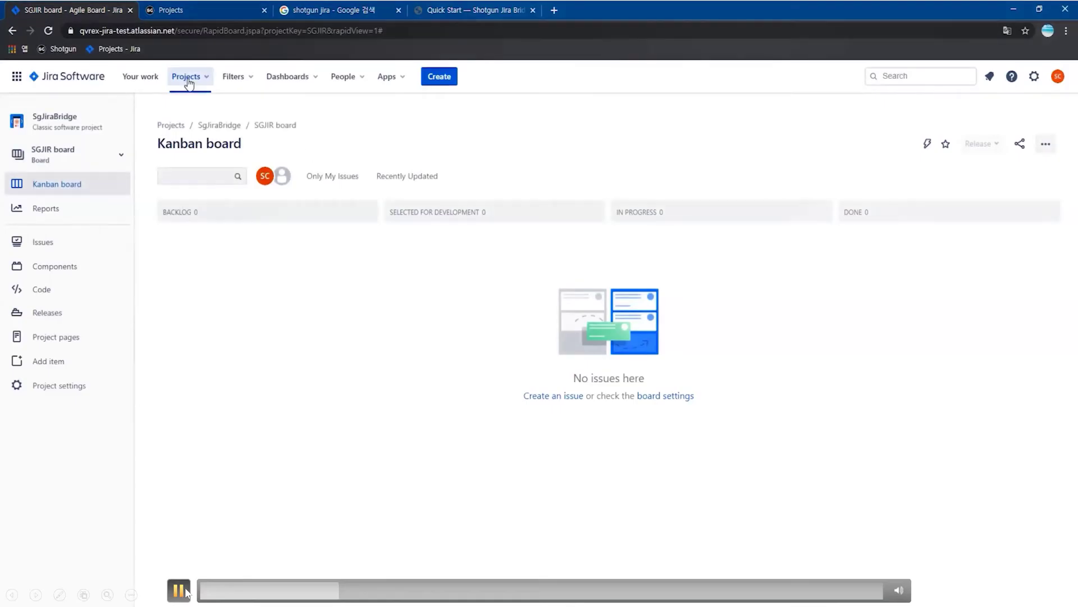
click(186, 591)
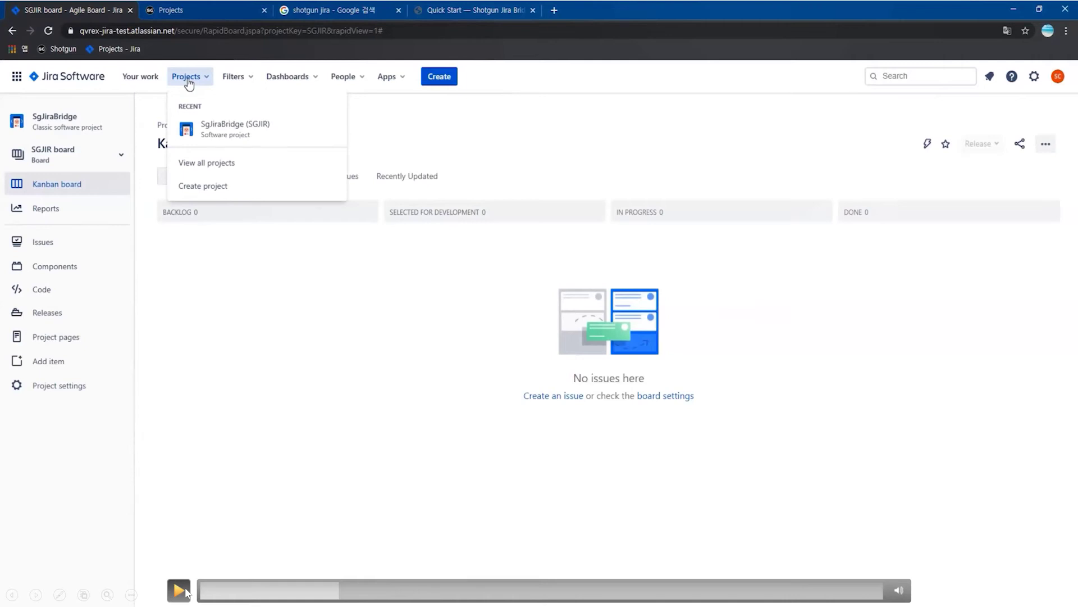
click(180, 590)
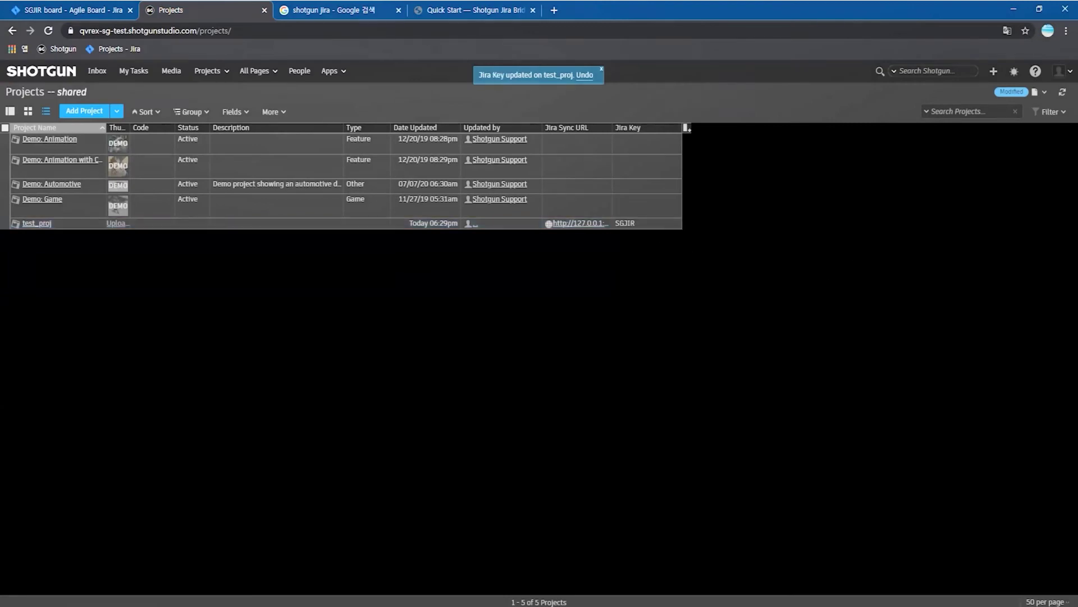
click(68, 10)
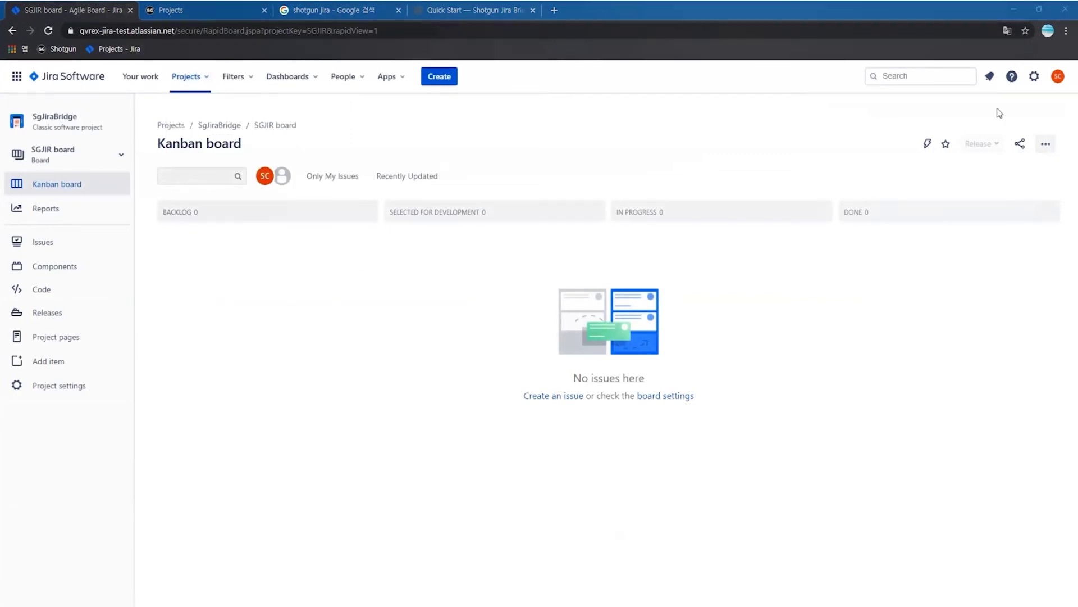
- Start a new single-line Text Field custom field from Jira's Issues admin
click(1034, 77)
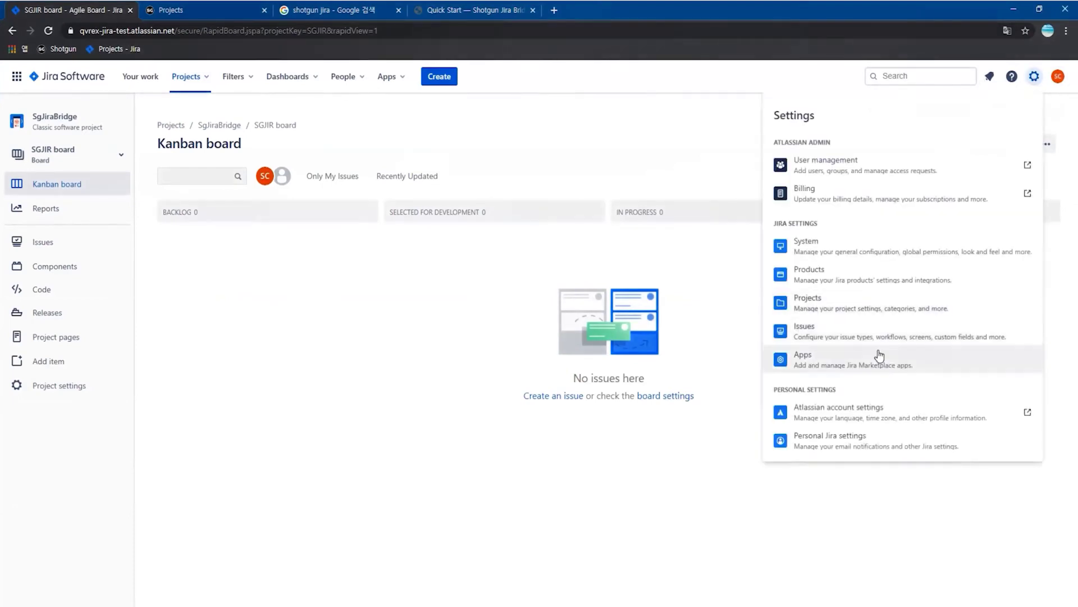
click(827, 335)
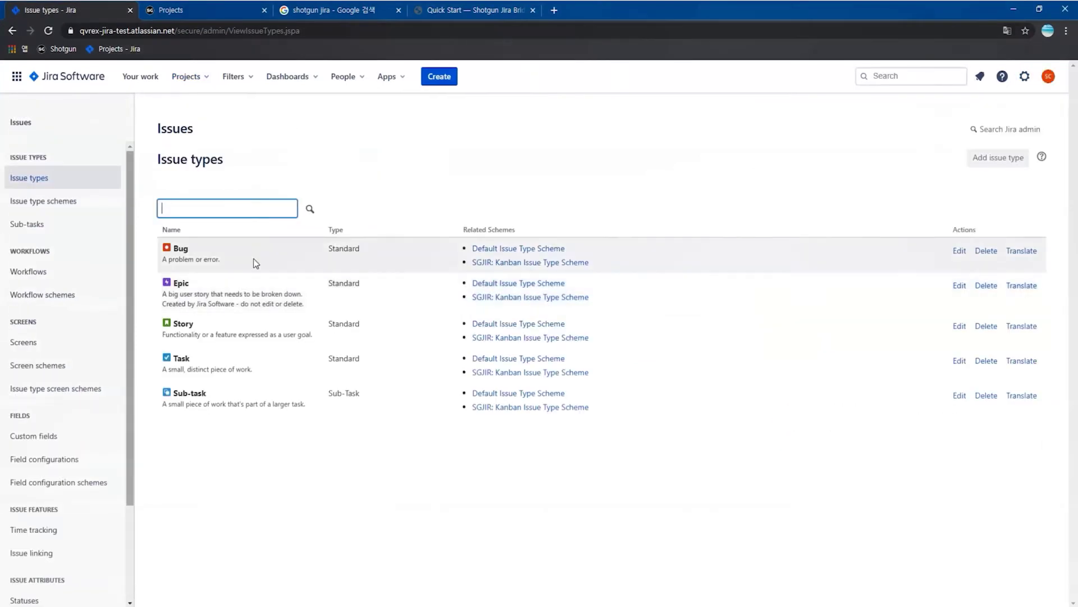
click(66, 444)
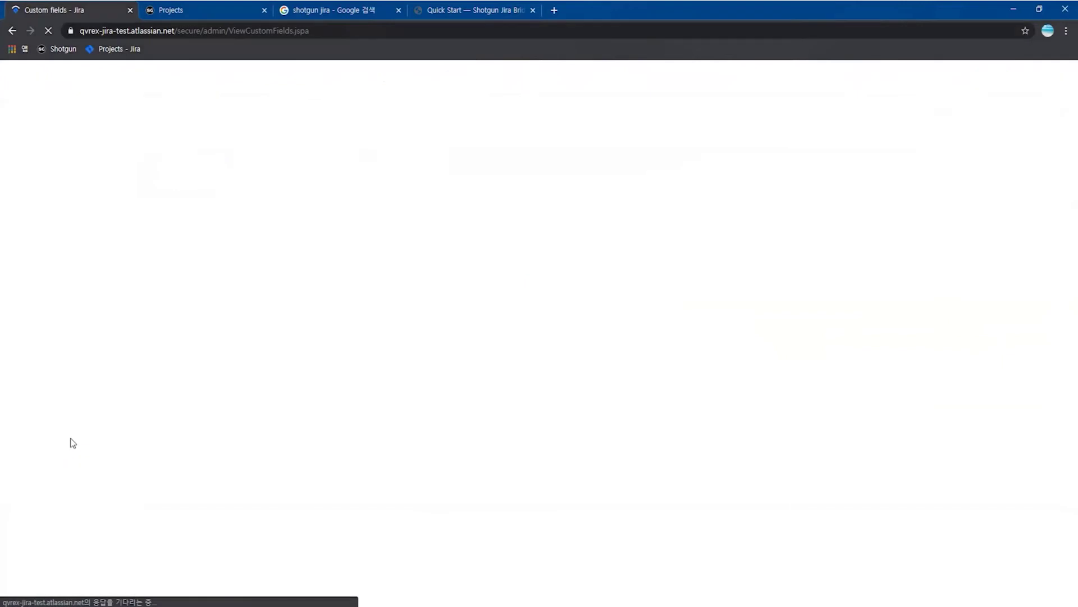
click(1003, 119)
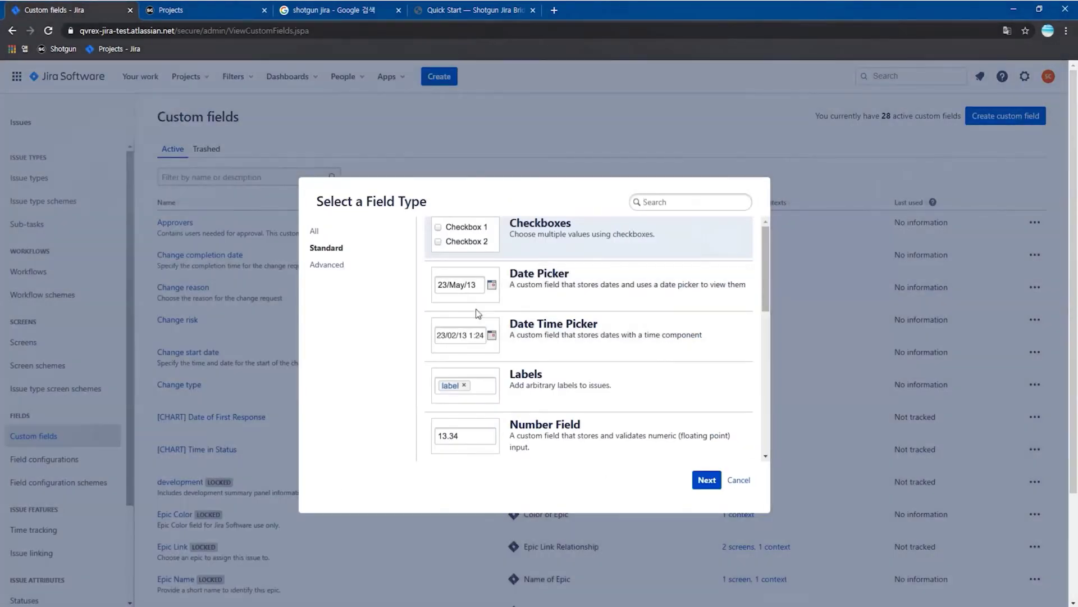
click(466, 11)
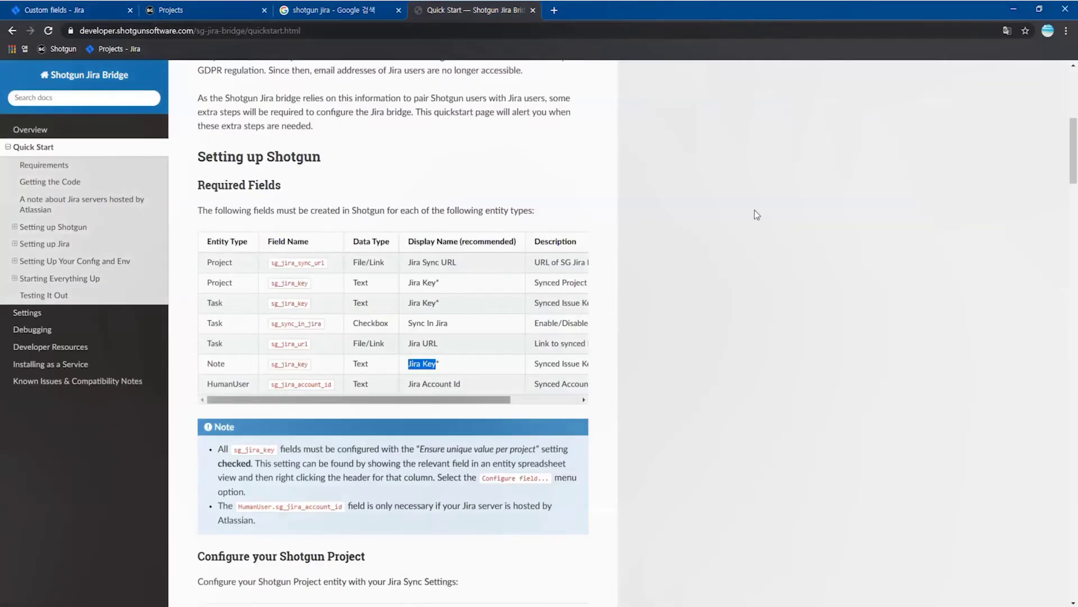
scroll(296, 321, down, 9)
click(87, 11)
text(text)
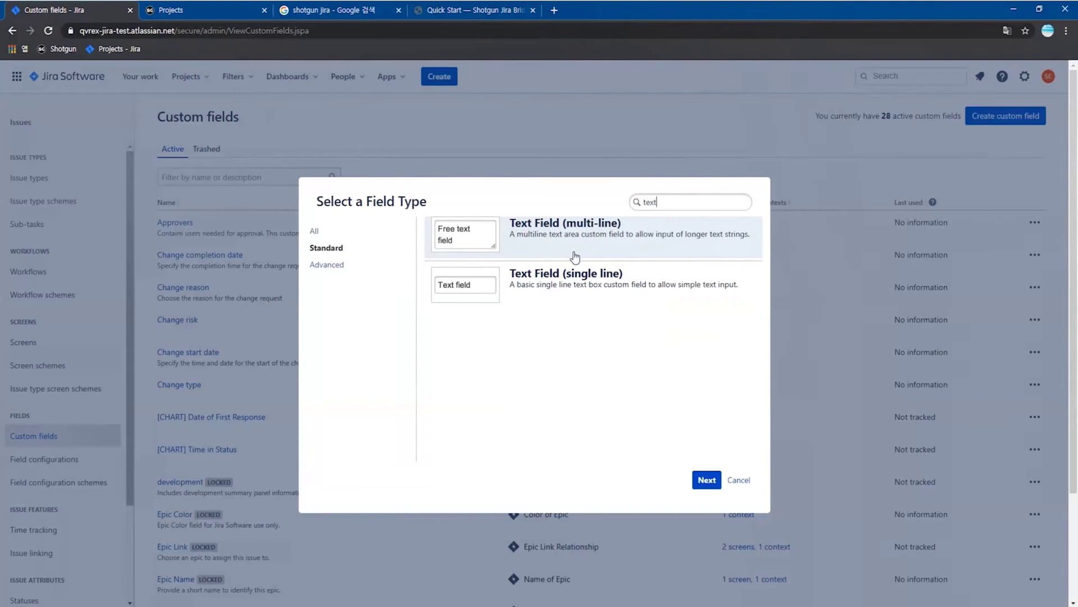
click(579, 284)
click(706, 479)
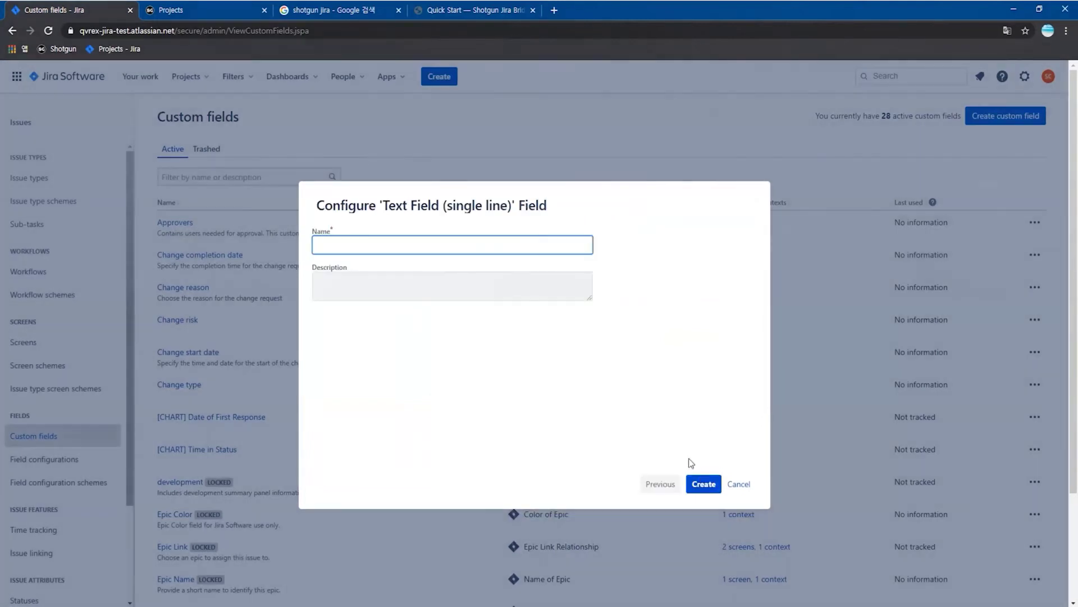
- Name the field Shotgun Type and add it to Default, Kanban Bug and Kanban Default Issue screens
click(449, 10)
drag(207, 282, 249, 289)
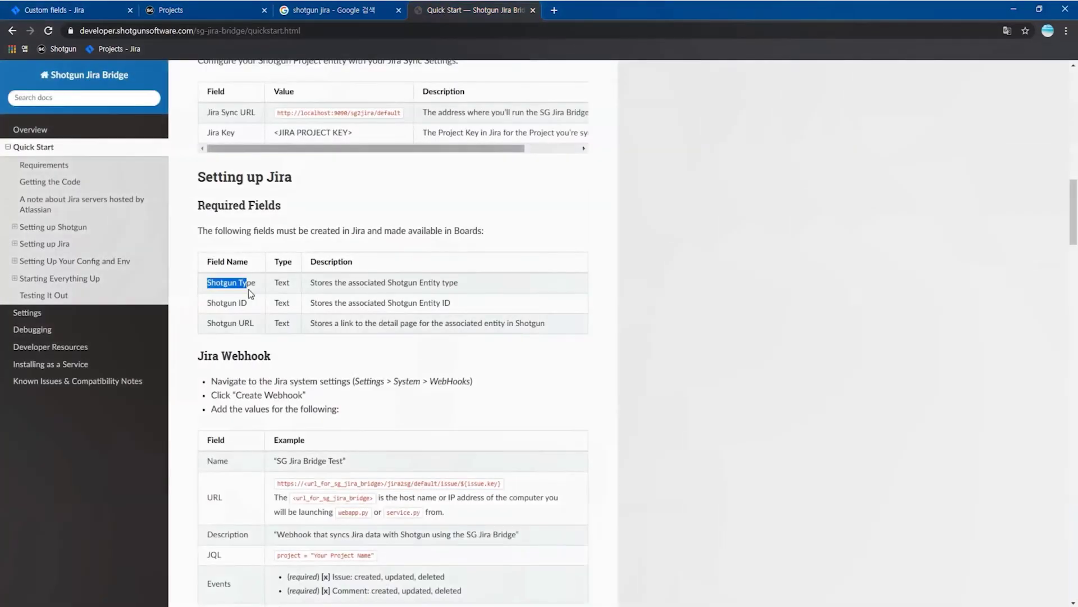
click(90, 11)
key(ctrl+v)
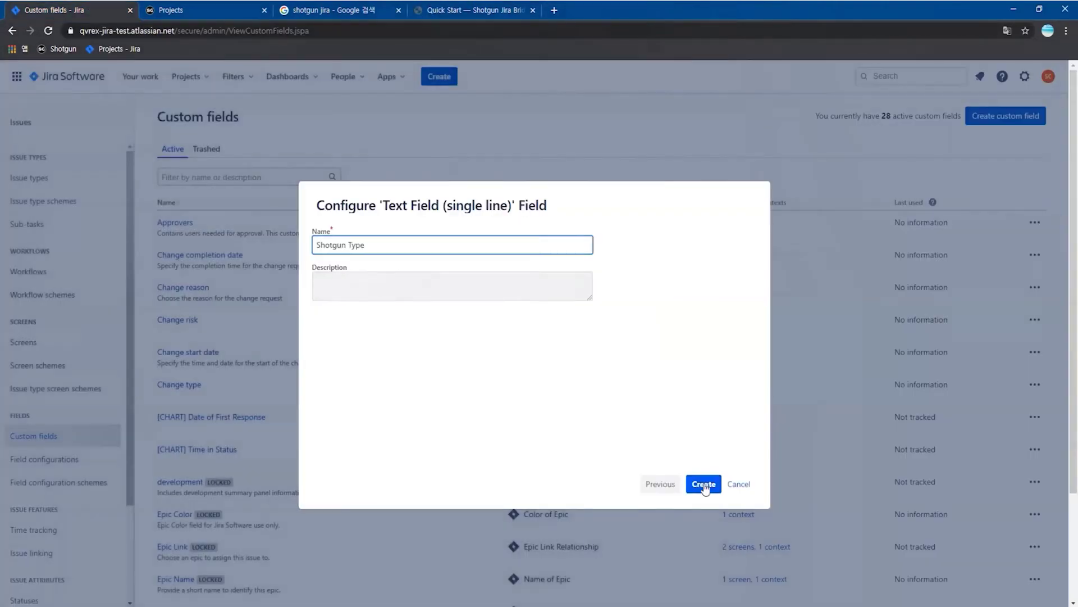
click(702, 482)
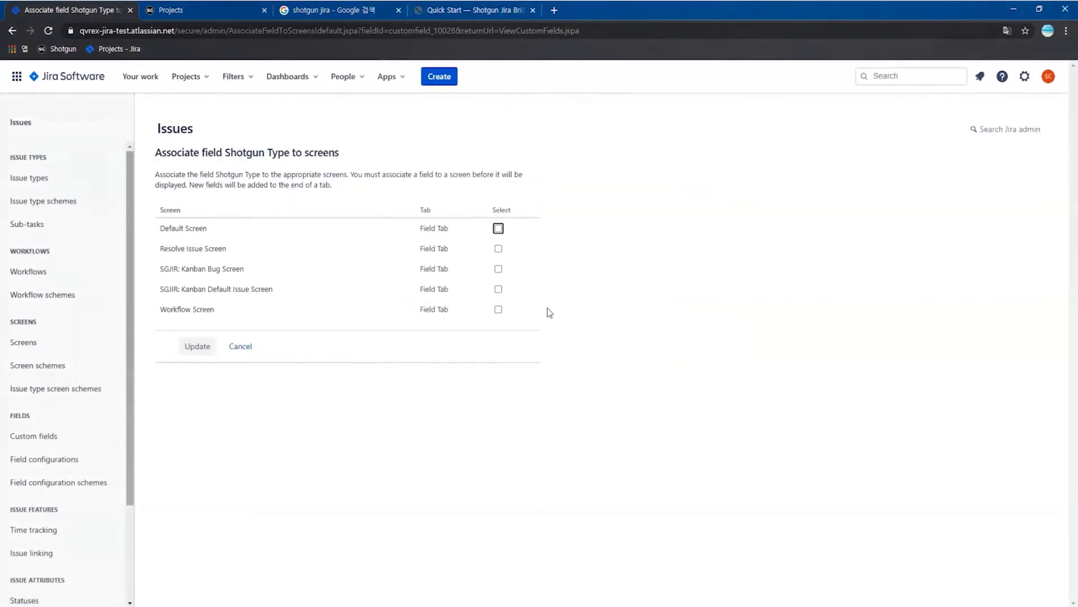
click(498, 228)
click(498, 269)
click(498, 288)
click(195, 346)
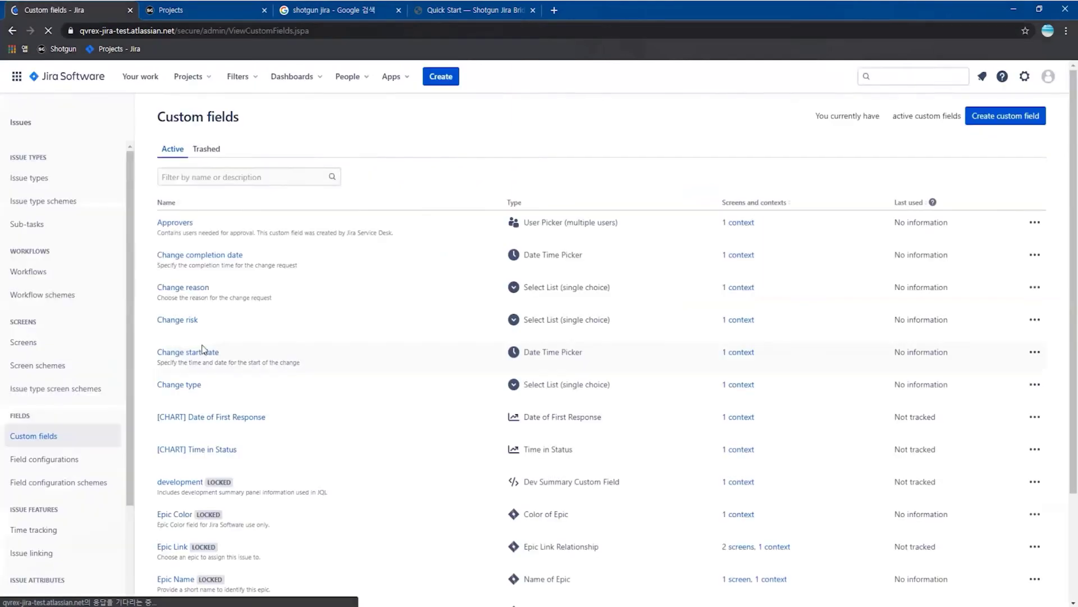
- Create the single-line text field Shotgun ID and assign it to the issue screens
click(1005, 116)
text(text)
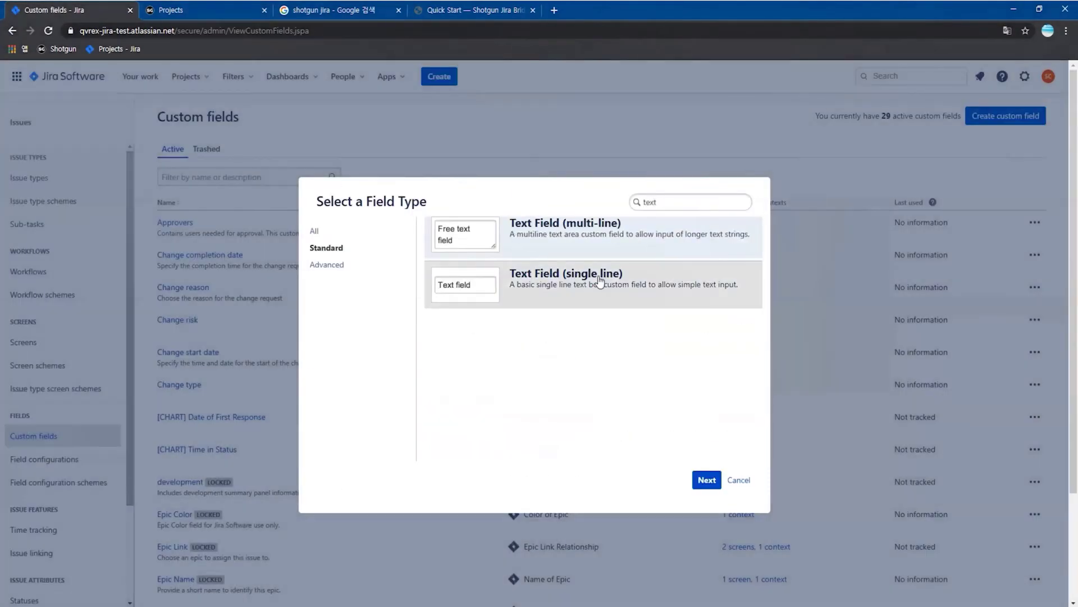
click(600, 281)
click(707, 480)
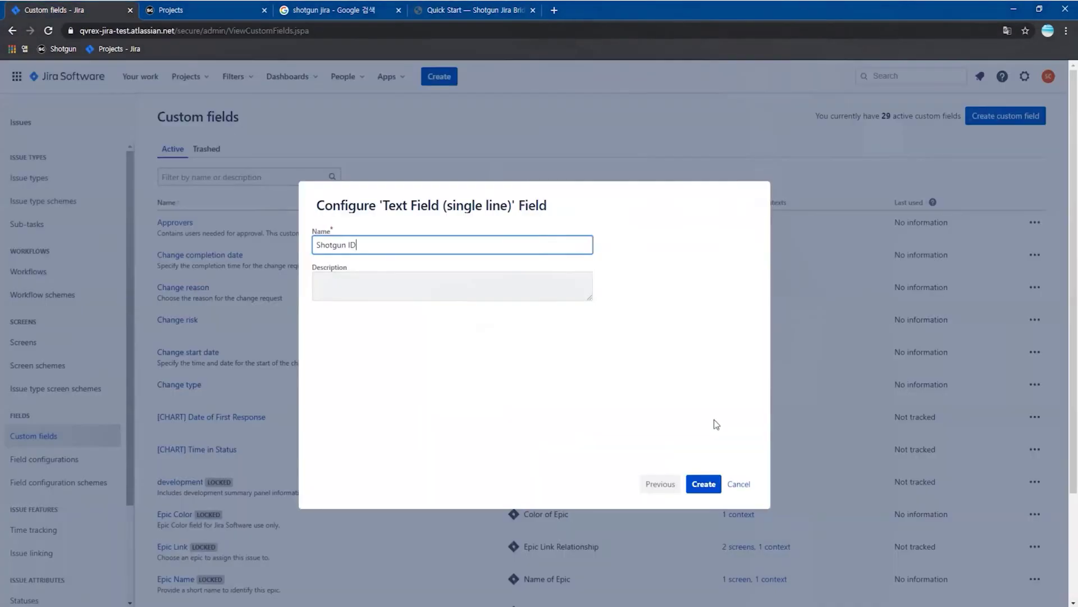
click(704, 484)
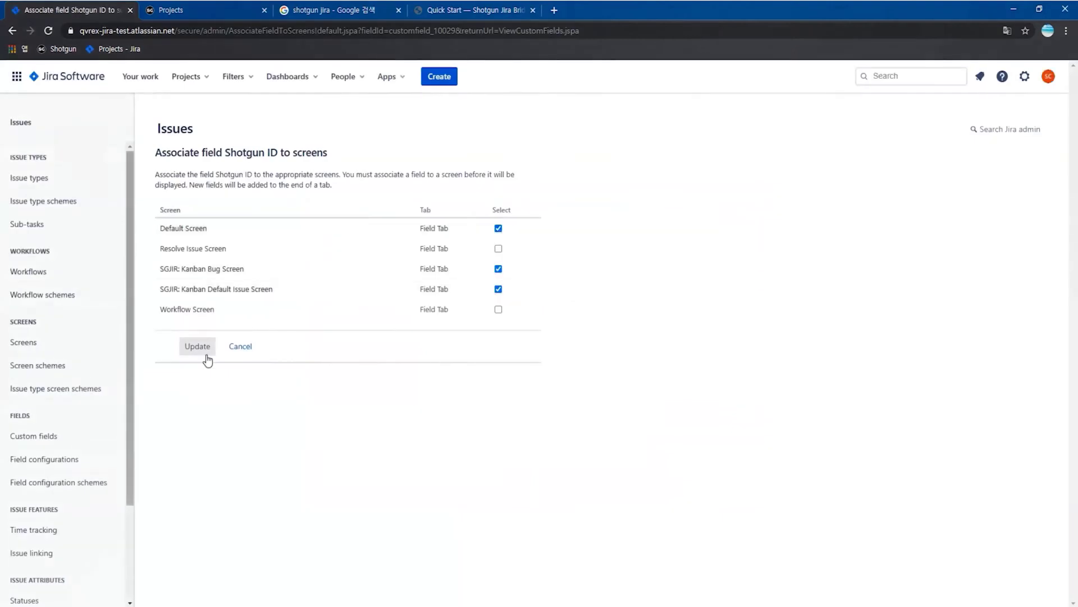
click(197, 349)
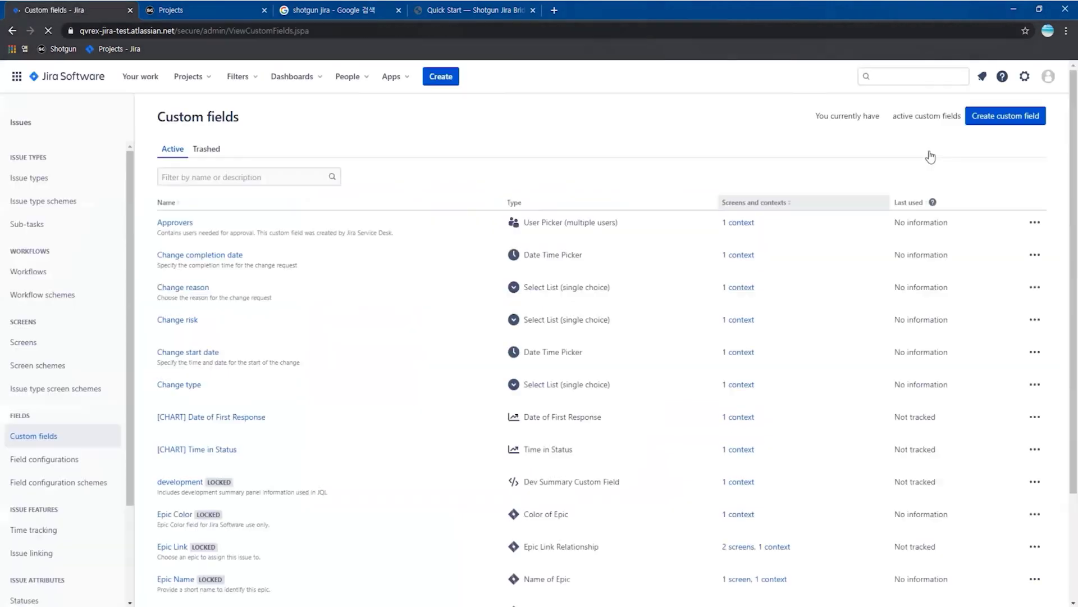
- Create Shotgun URL on the SGJIR Kanban Default Issue Screen, then return to the SgJiraBridge board
click(1005, 116)
text(text)
click(600, 281)
click(703, 484)
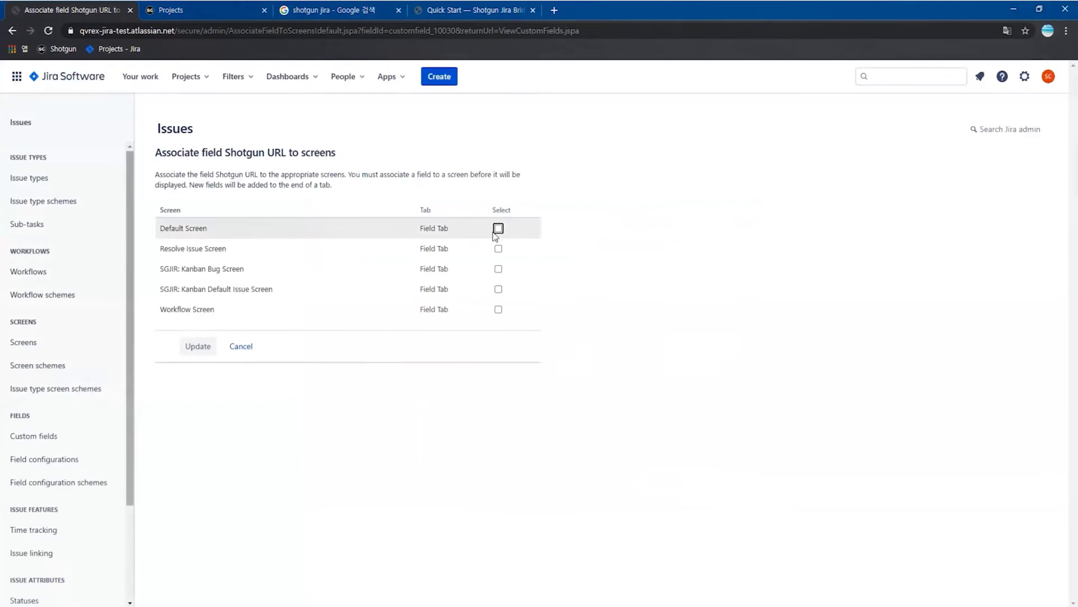
click(498, 289)
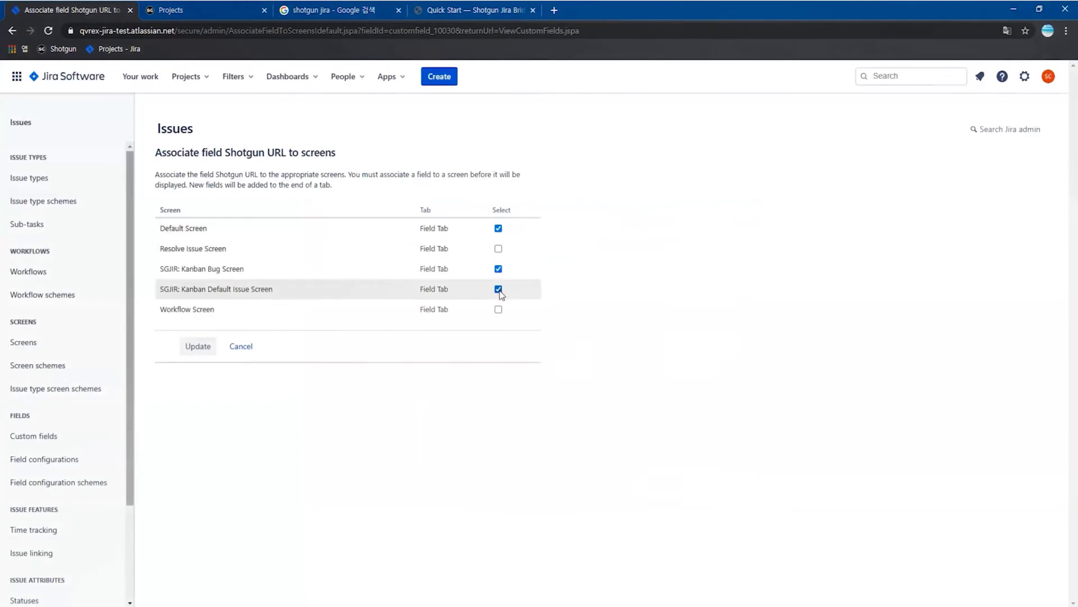
click(198, 346)
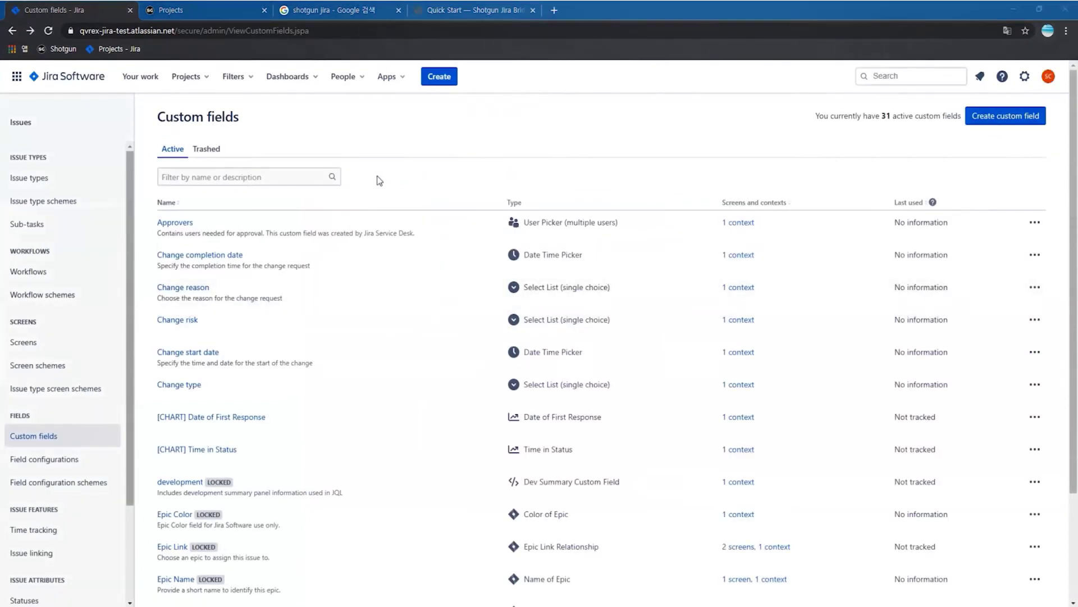
click(188, 76)
click(241, 120)
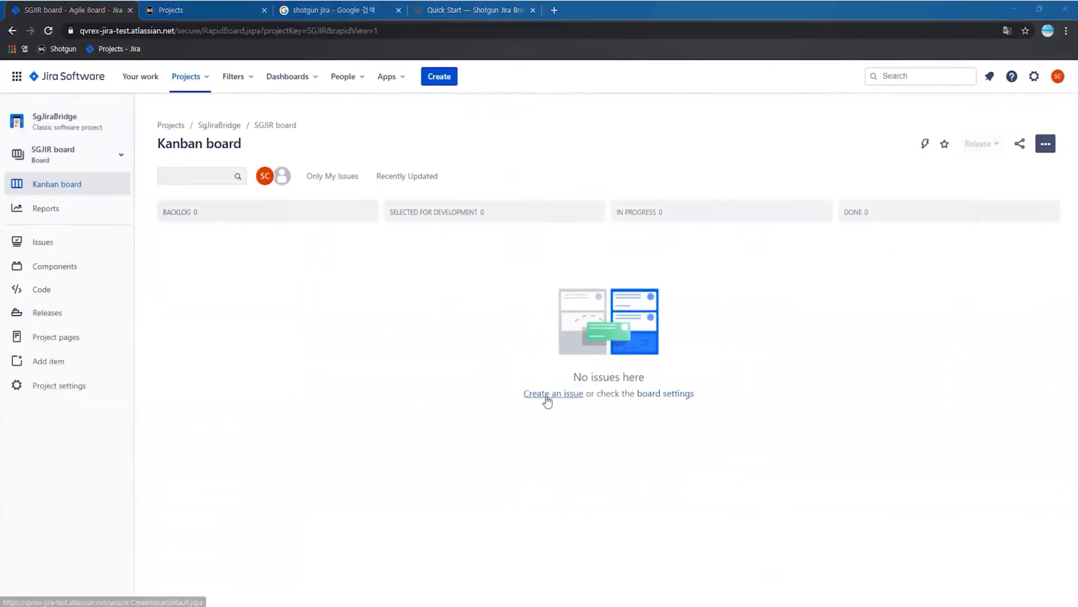
- Check the Shotgun ID and Shotgun URL fields in a test issue, then discard it
click(547, 396)
scroll(740, 235, down, 7)
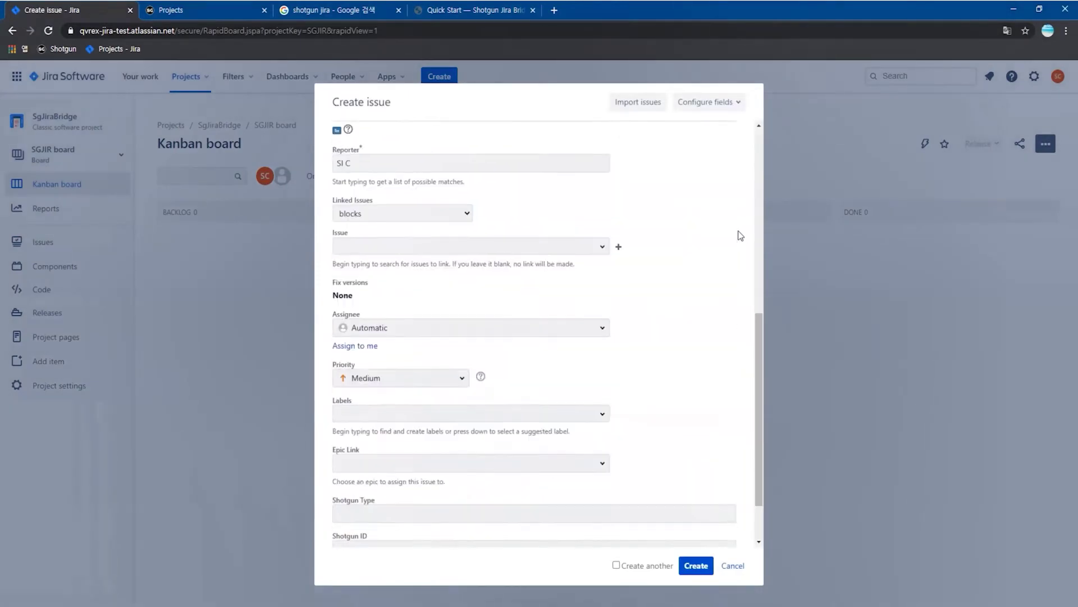
click(478, 480)
click(392, 511)
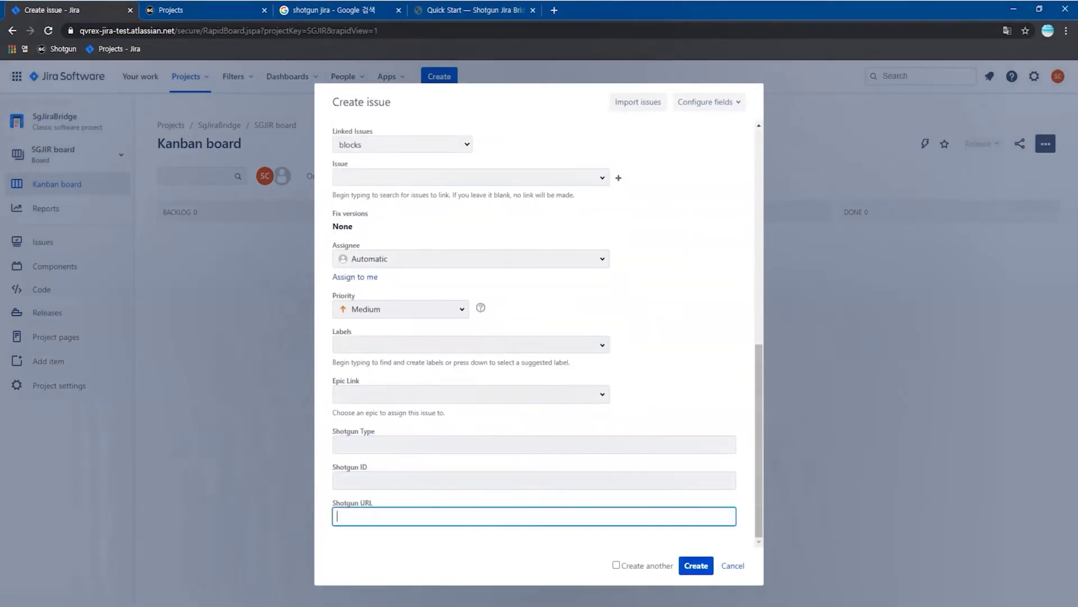
click(733, 565)
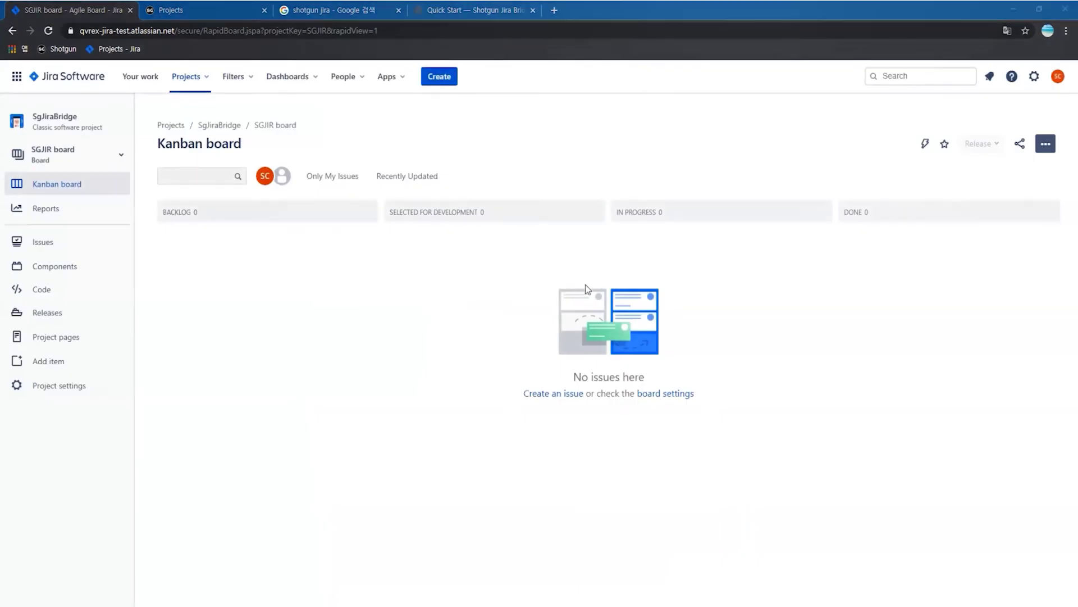
- Open Jira's System settings and go to the WebHooks page
click(1036, 83)
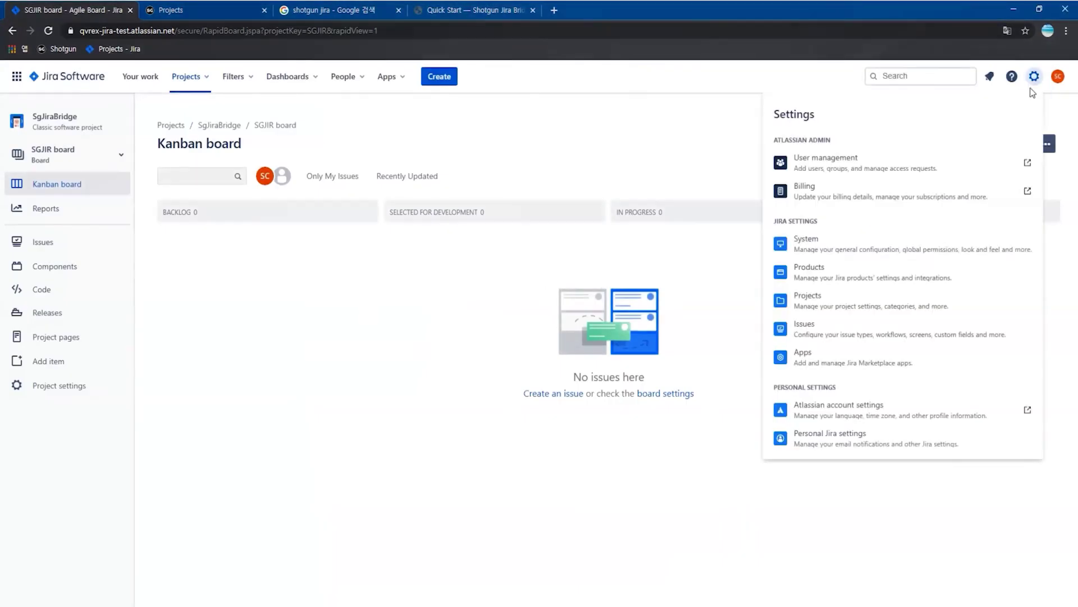
click(901, 247)
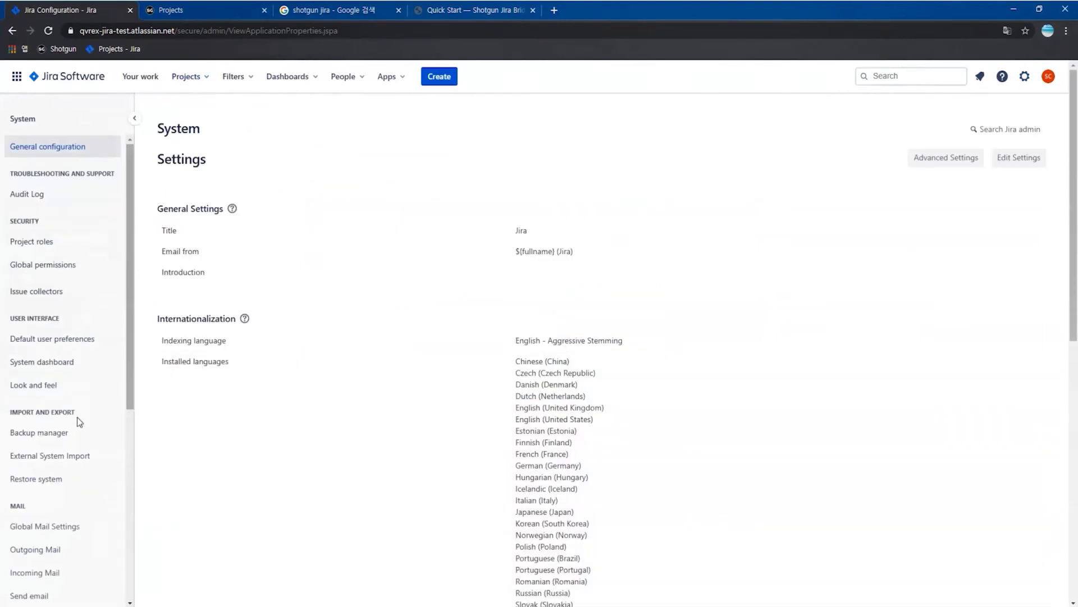
scroll(73, 427, down, 8)
scroll(70, 453, down, 1)
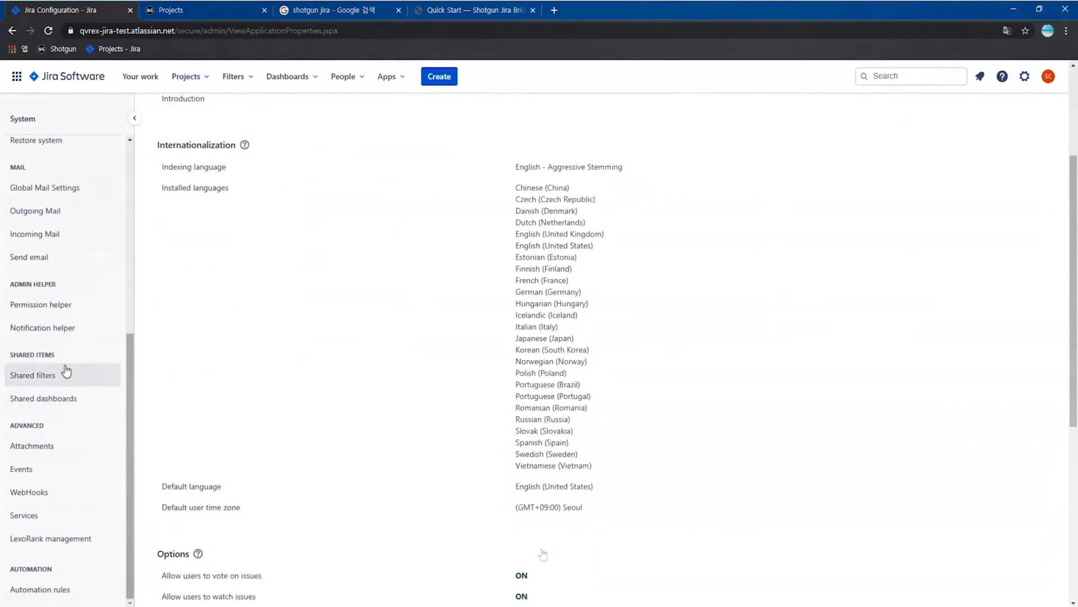
click(177, 590)
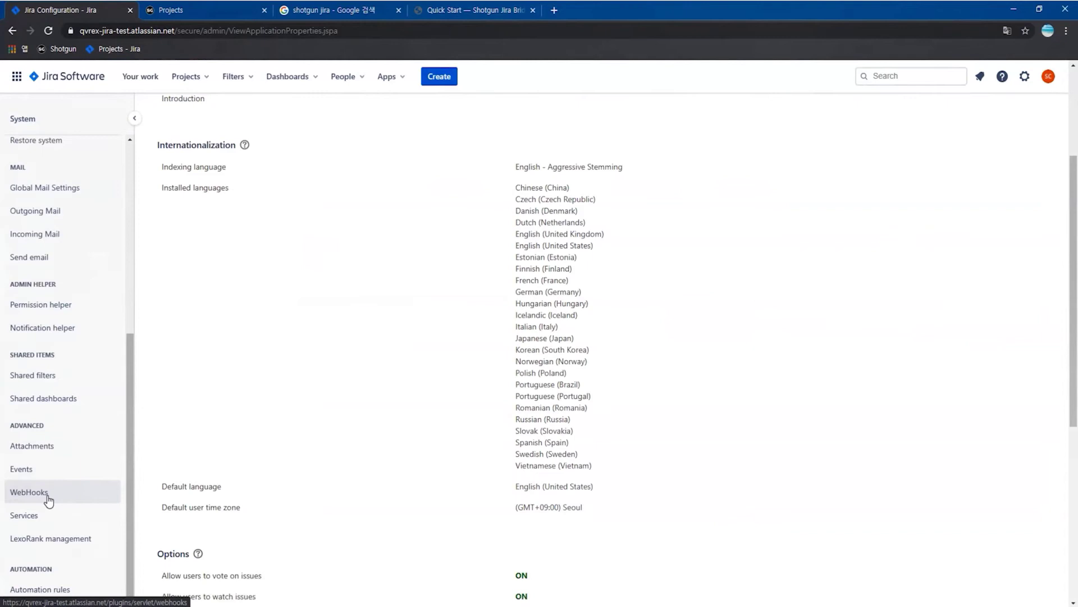
click(179, 590)
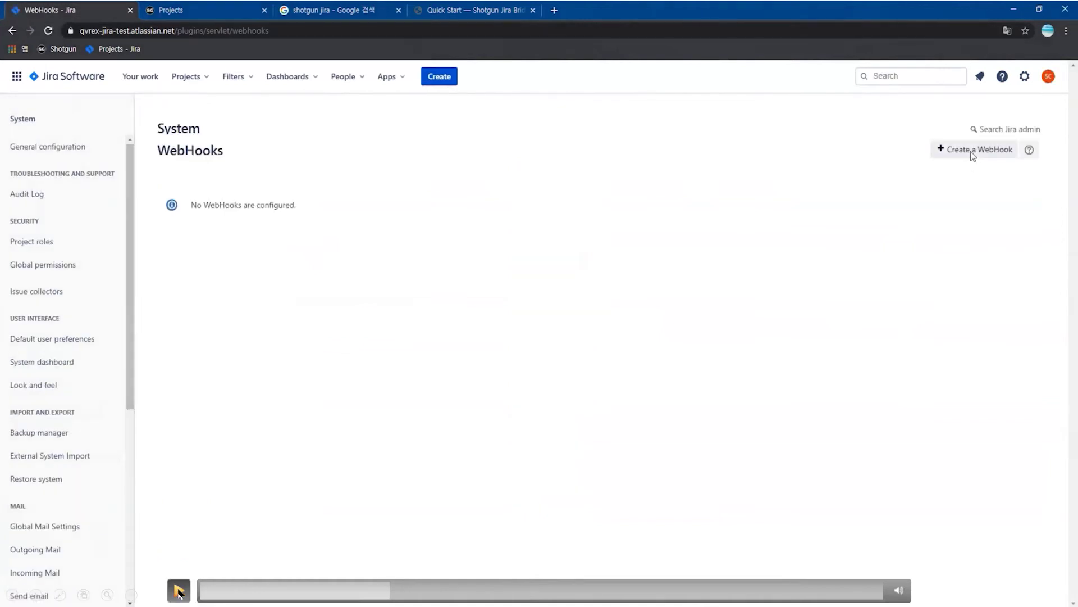
click(179, 589)
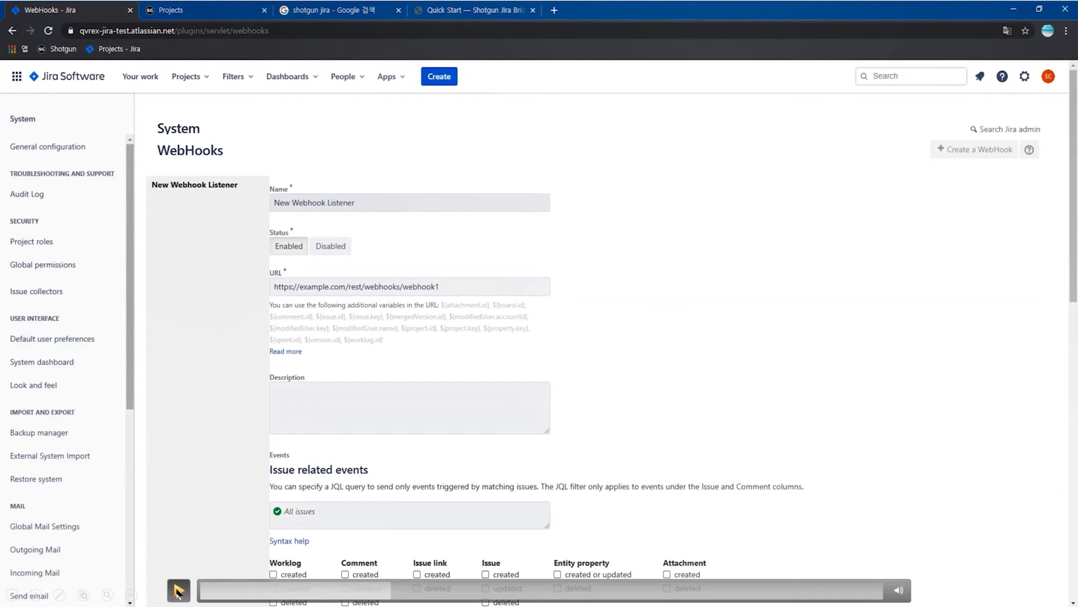
click(176, 590)
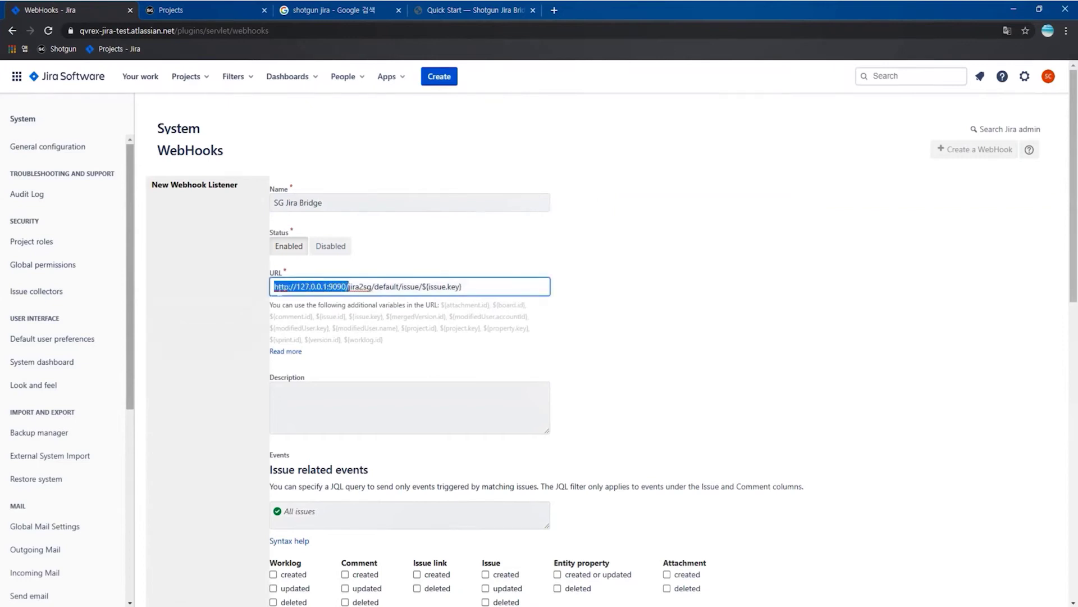
click(186, 594)
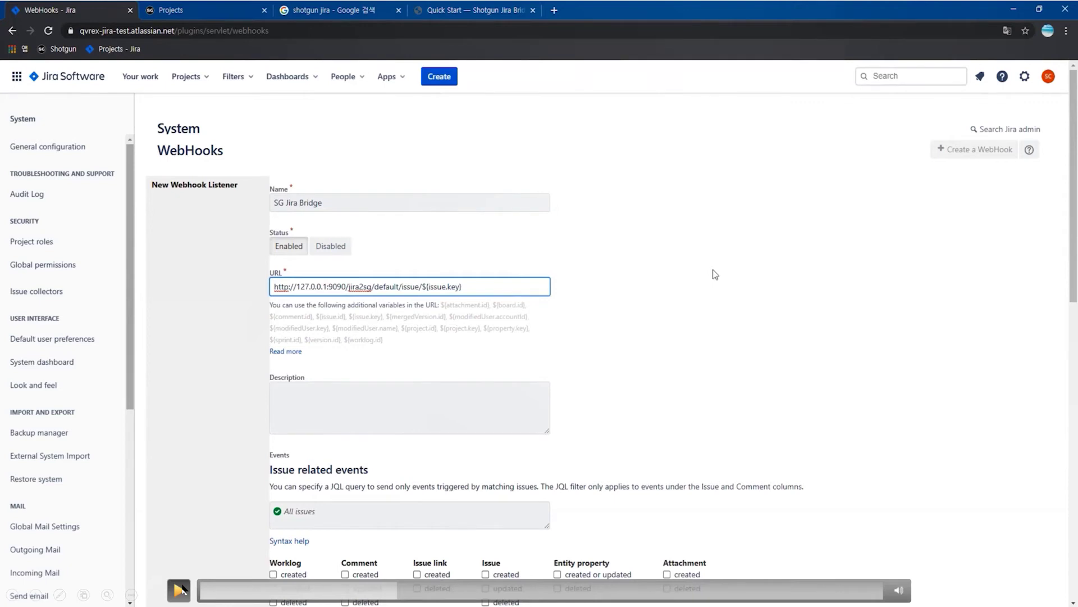
click(180, 591)
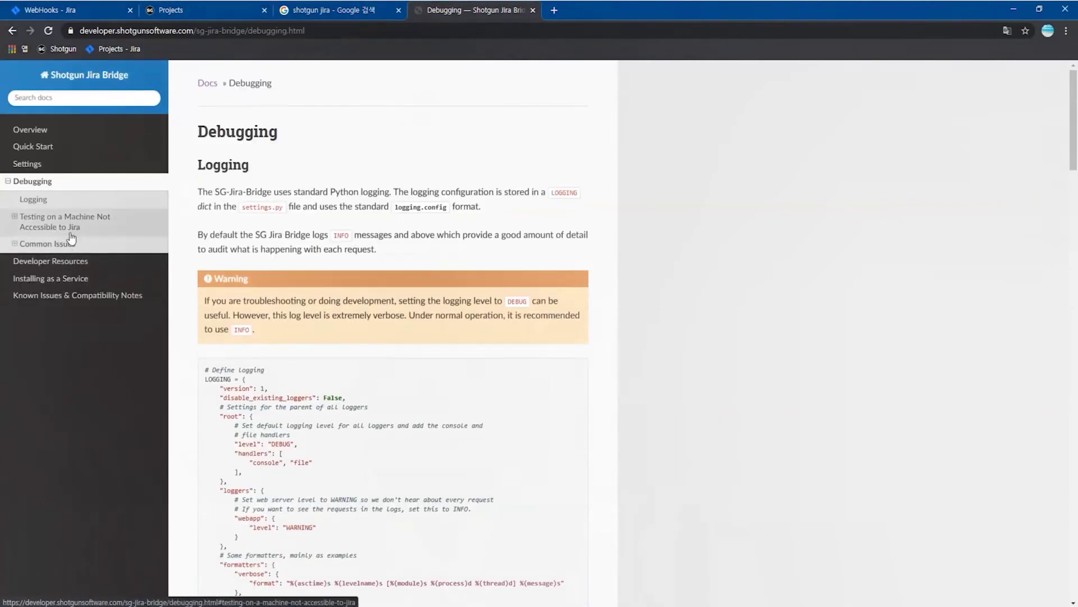
- Open the ngrok website from the docs' testing section in a new tab
click(63, 226)
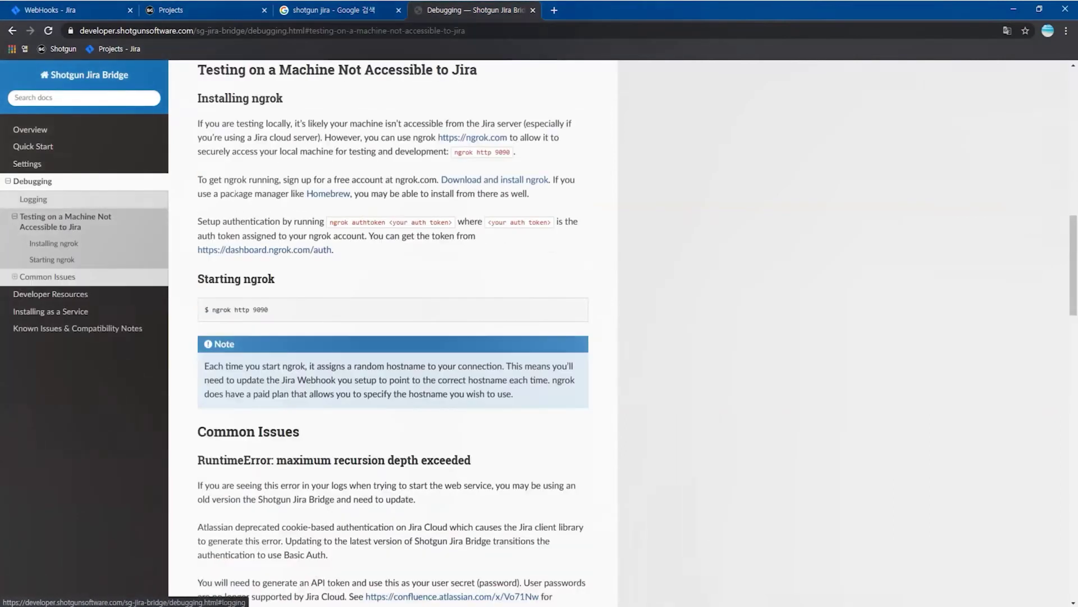
ctrl+click(475, 141)
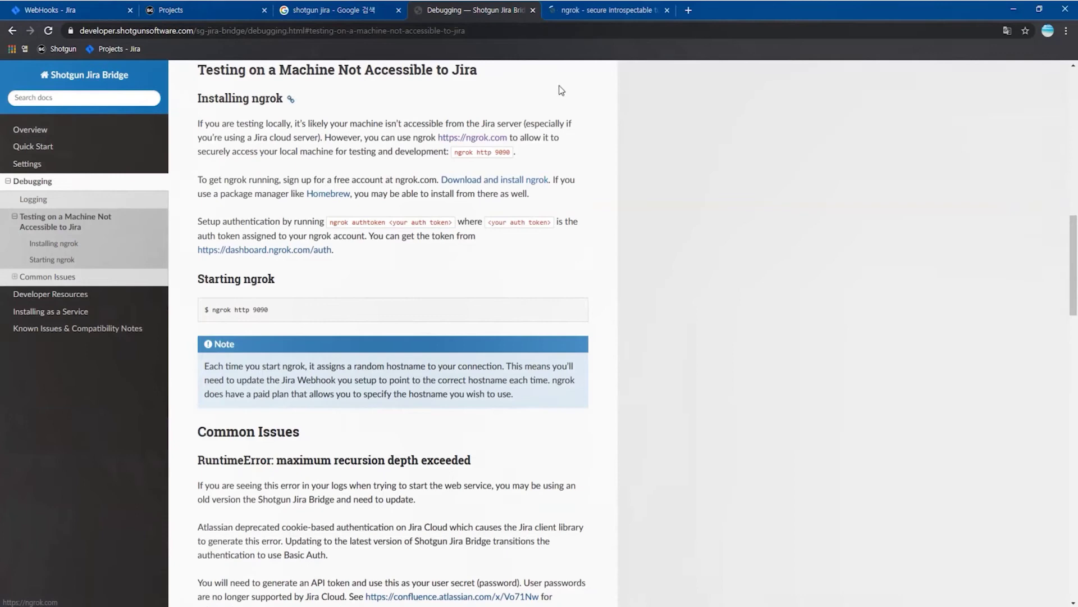
click(603, 7)
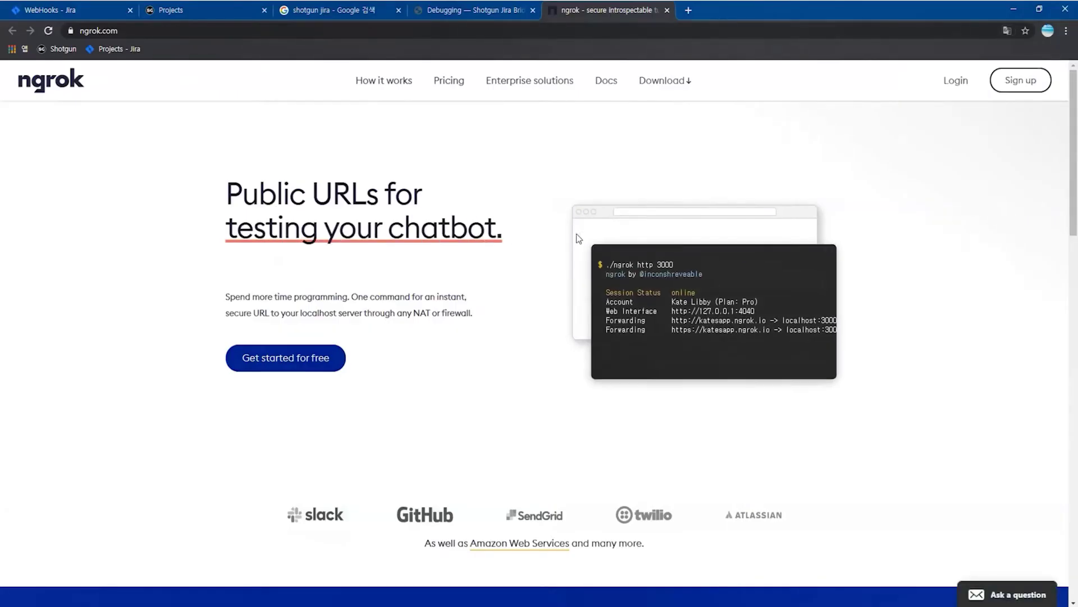
- Start a free ngrok sign-up with the account name sg2jira
click(303, 370)
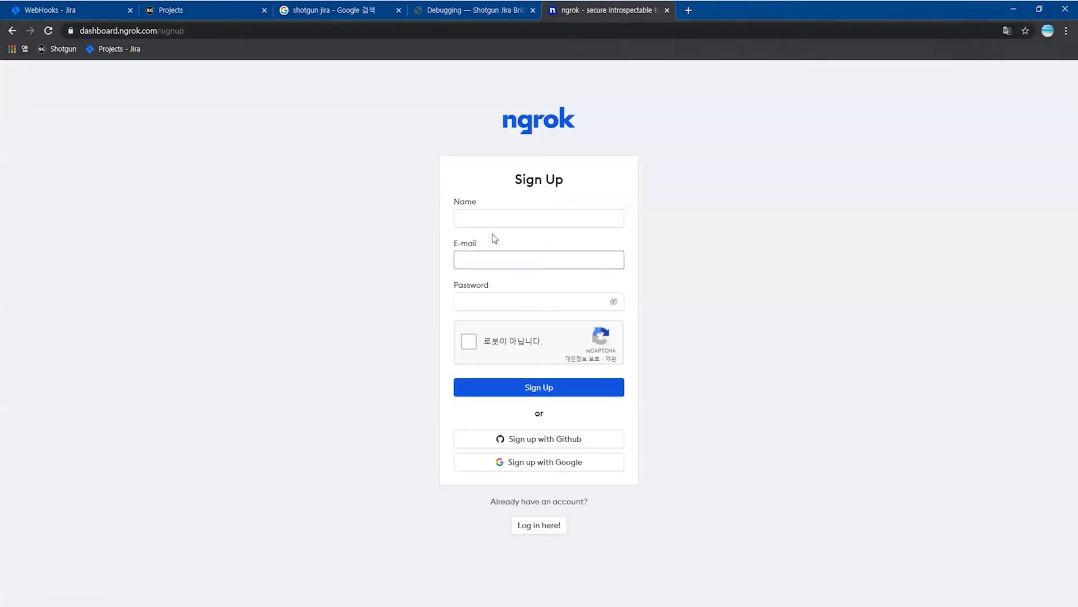
click(528, 218)
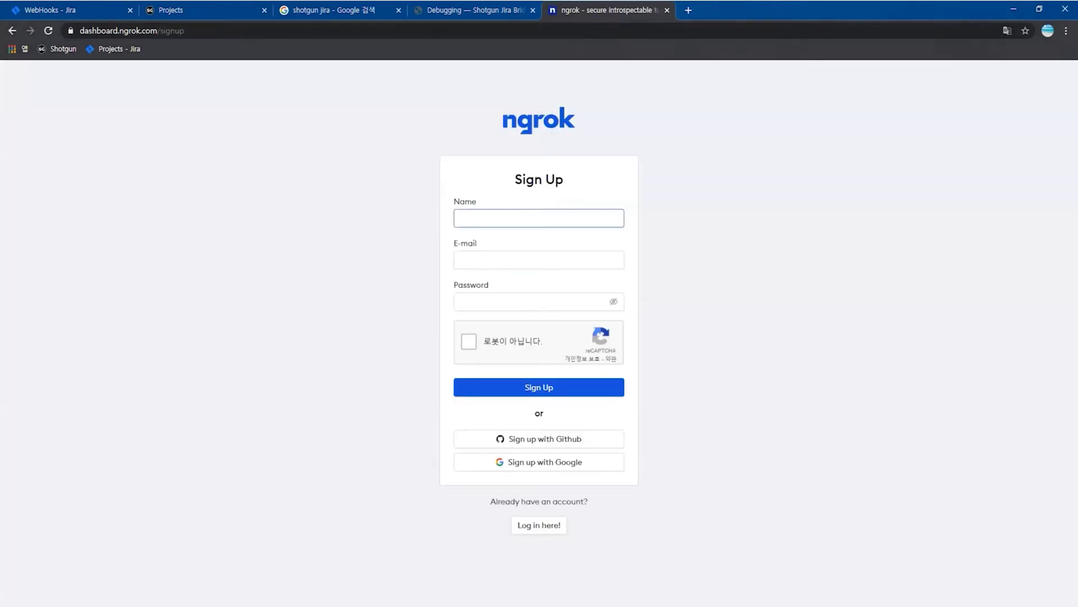
text(sg2jira)
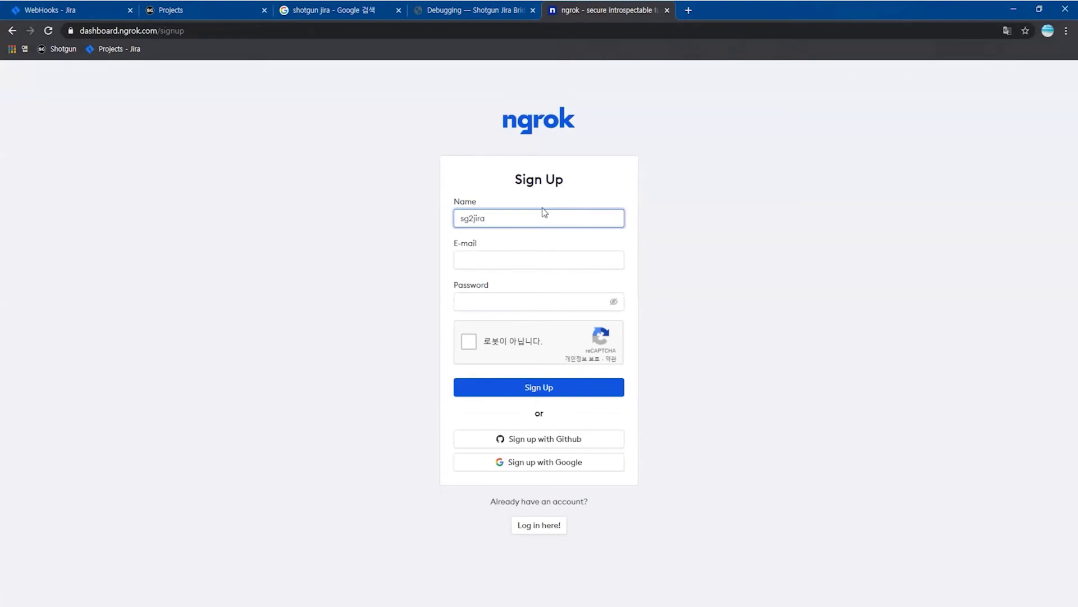
key(Tab)
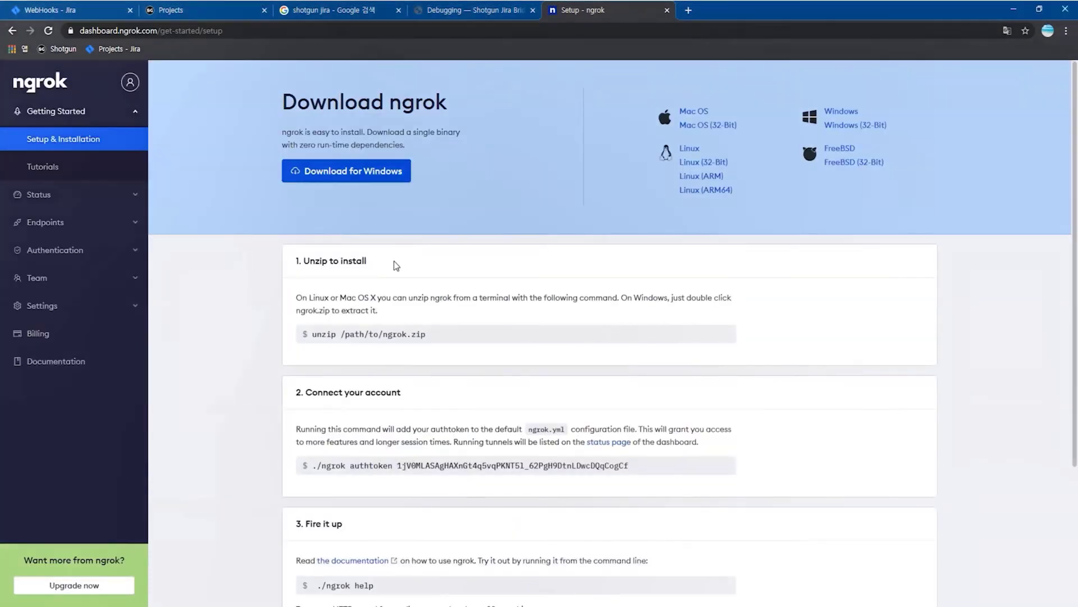
- Download ngrok for Windows and extract ngrok.exe into the sgJiraBridge folder
click(362, 175)
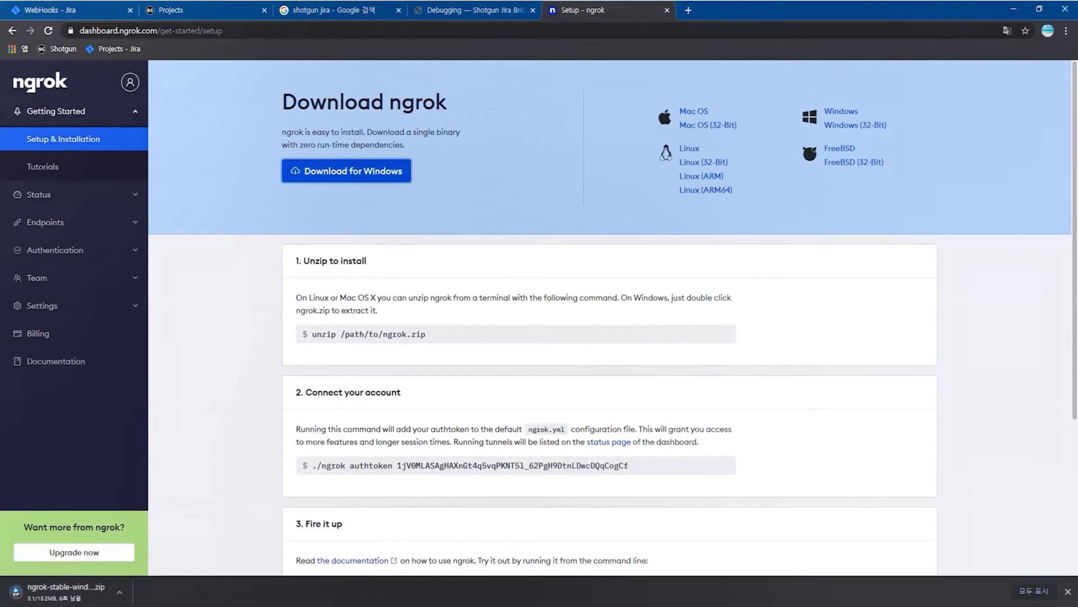
click(67, 591)
click(216, 251)
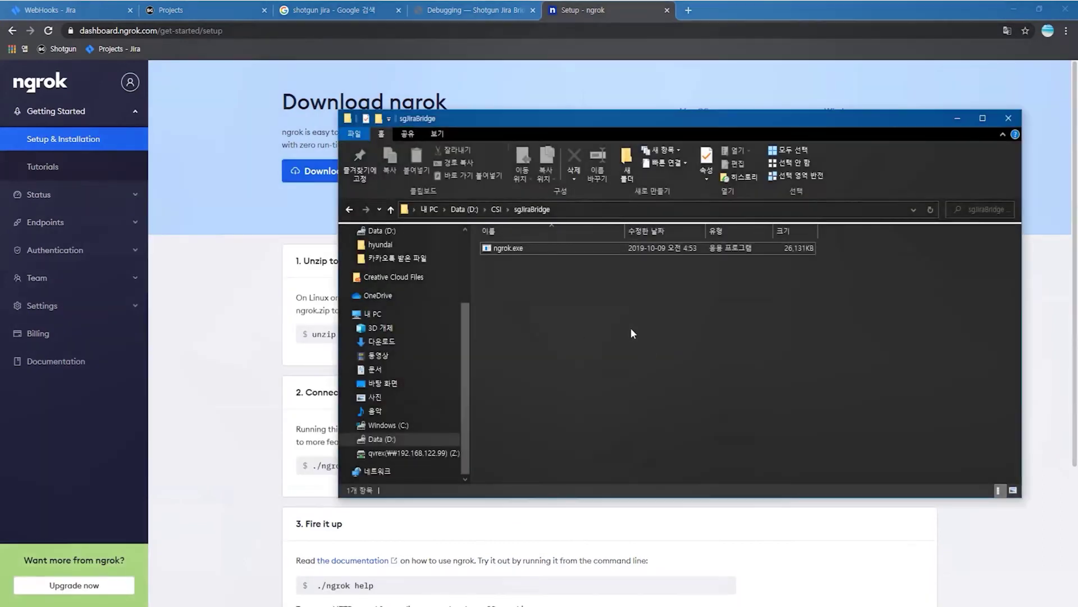
- Open PowerShell in sgJiraBridge and run 'ngrok http 9090' from cmd
click(360, 133)
click(513, 160)
drag(236, 45, 723, 165)
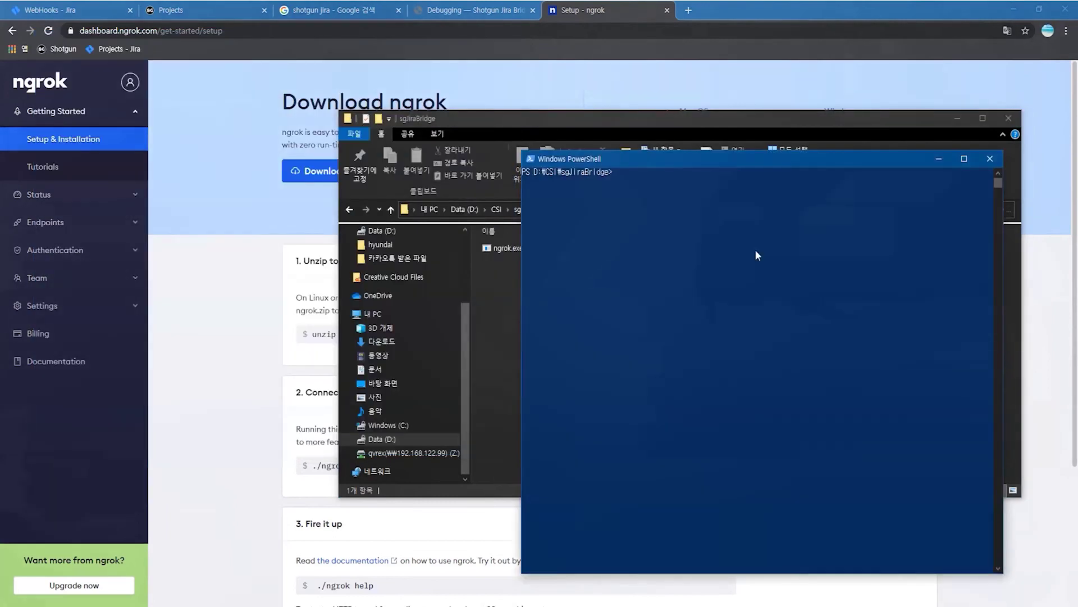
text(cmd)
key(Return)
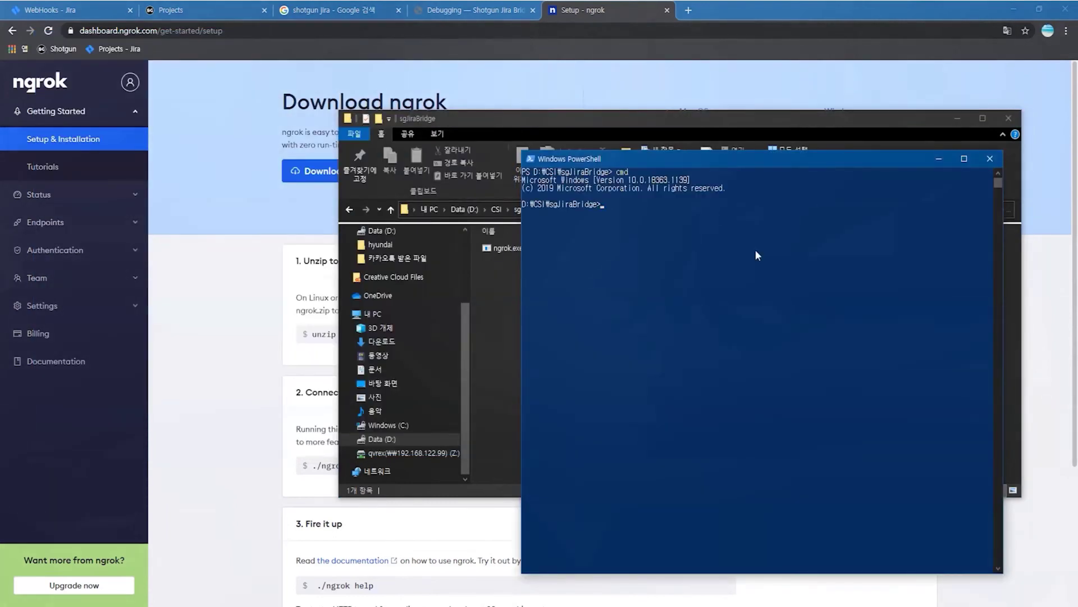
text(ngrok http 9090)
key(Return)
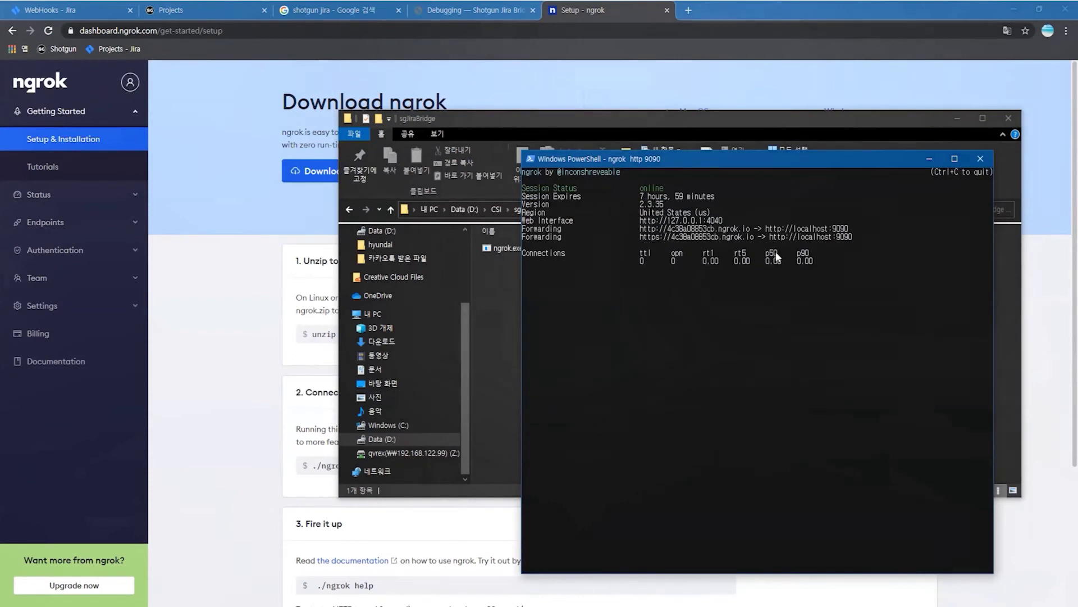
- Copy the https forwarding address and return to the Jira webhook form
drag(639, 235, 716, 233)
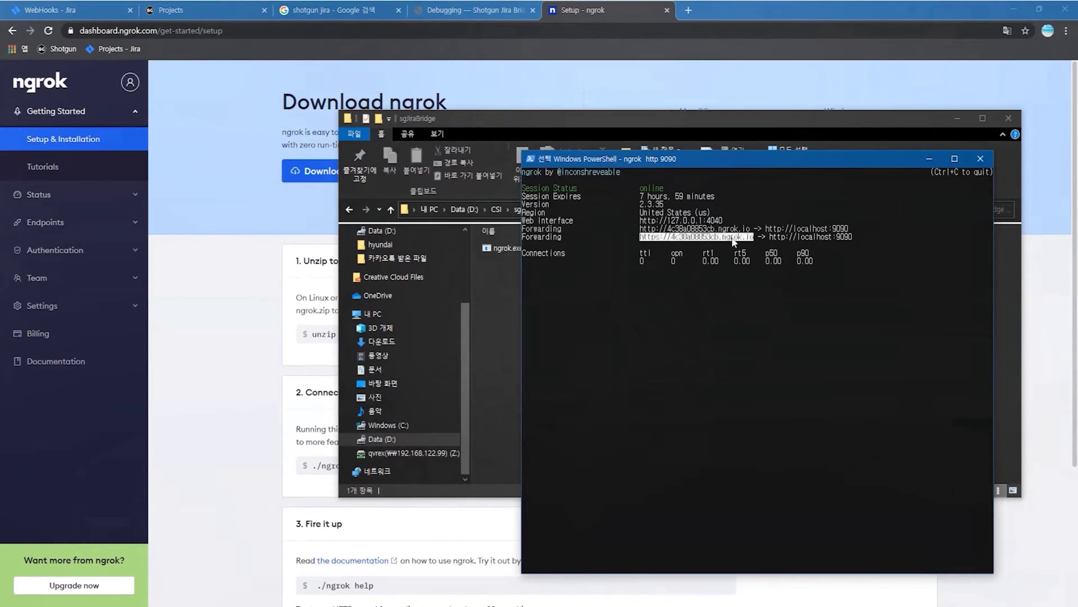
right_click(645, 198)
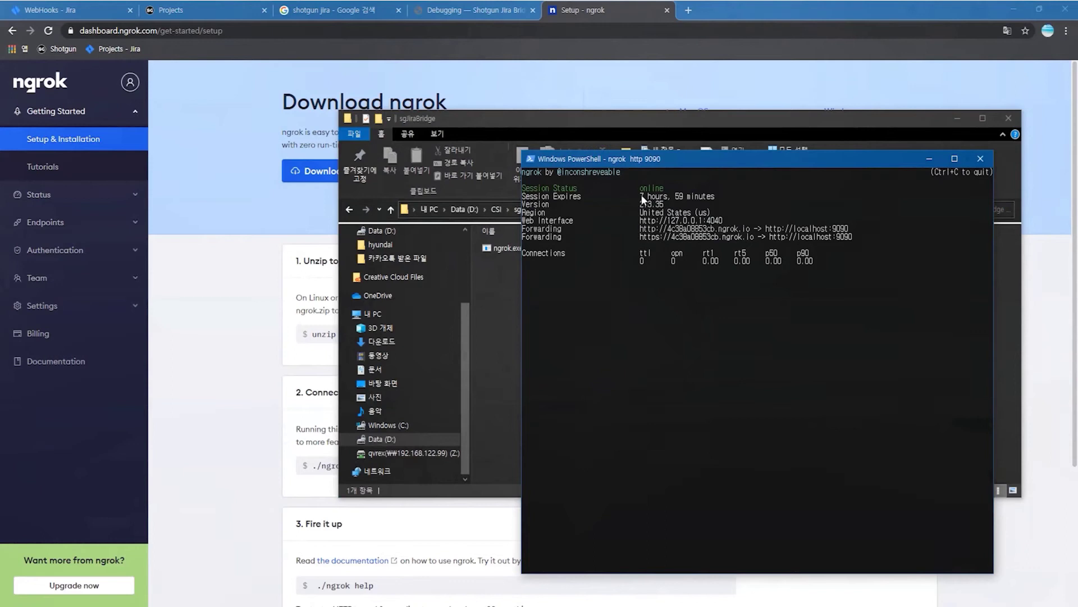
click(72, 12)
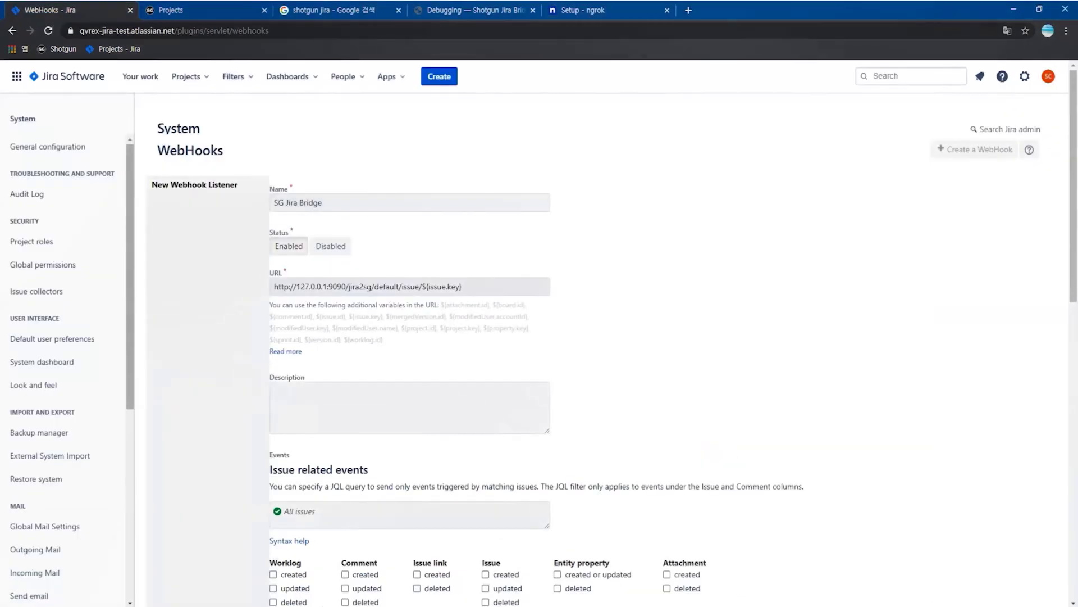
- Replace the webhook URL's local address with the copied ngrok https address
drag(345, 287, 257, 291)
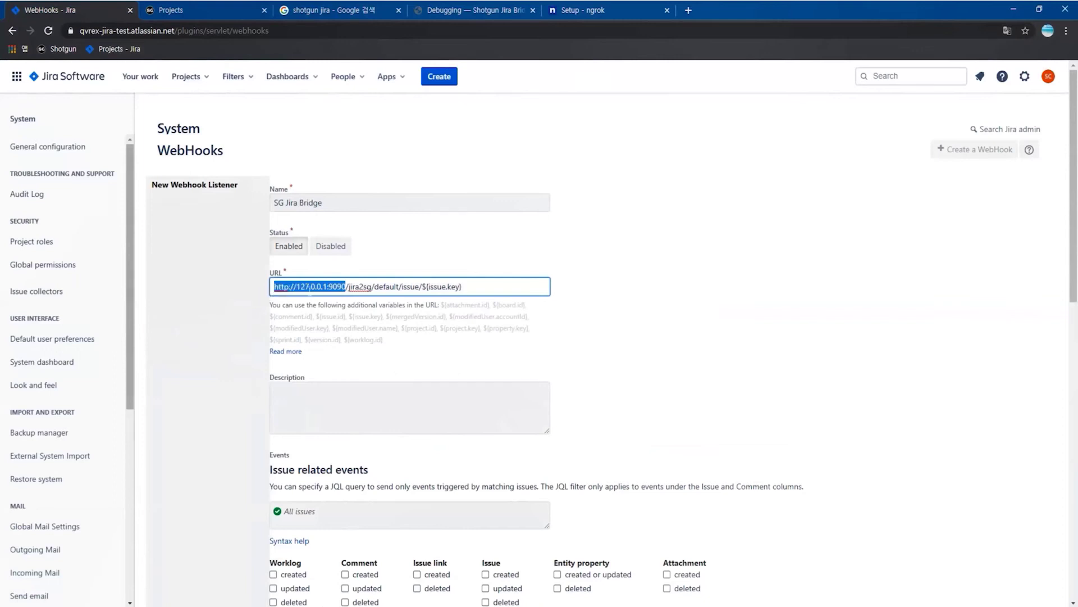
text(https://4c38a08853cb.ngrok.io)
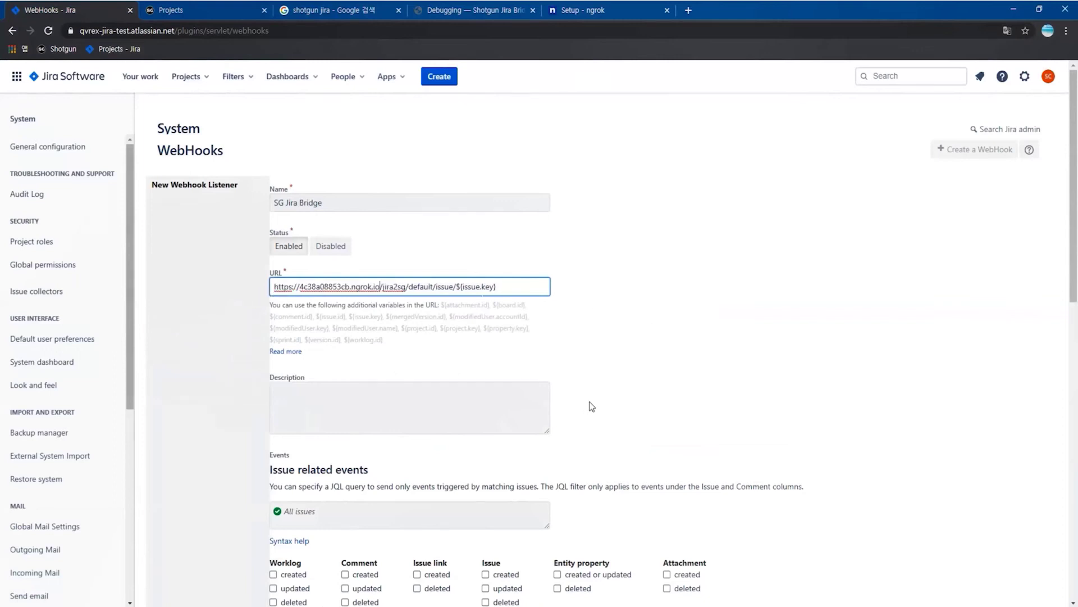
click(625, 407)
scroll(668, 387, down, 2)
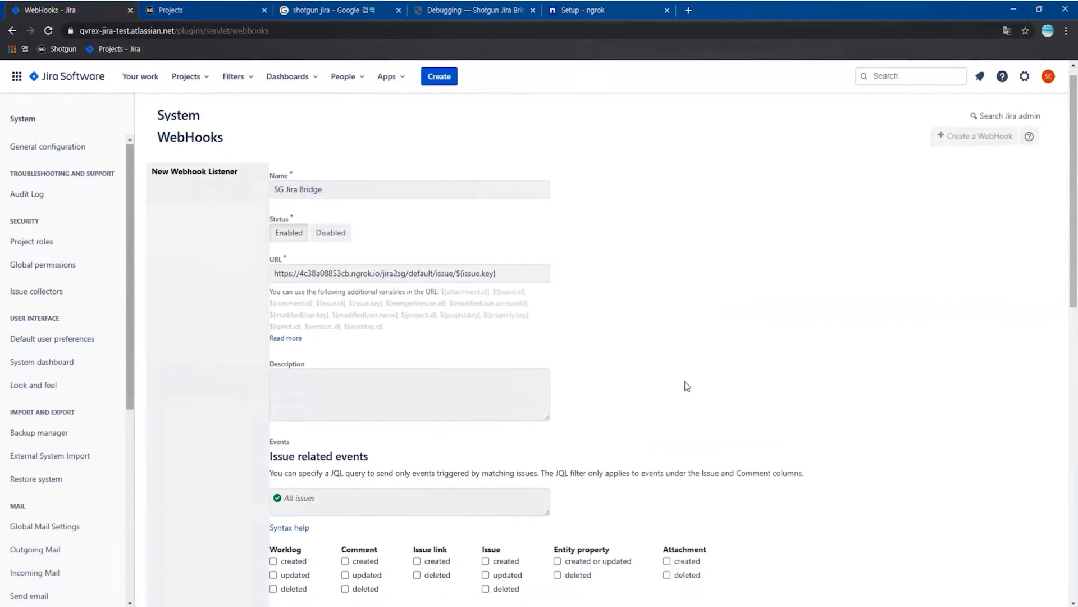
scroll(703, 374, down, 1)
scroll(382, 401, down, 1)
- Filter with JQL project = SgJiraBridge; send comment created/deleted and issue updated/deleted events
click(382, 341)
text(projec)
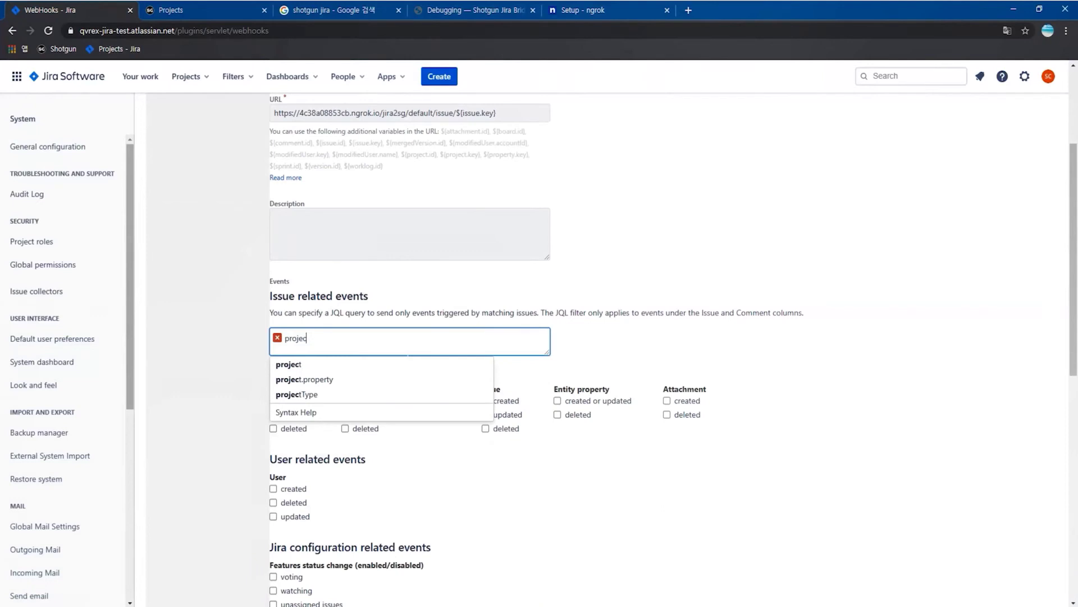
text(t = sg)
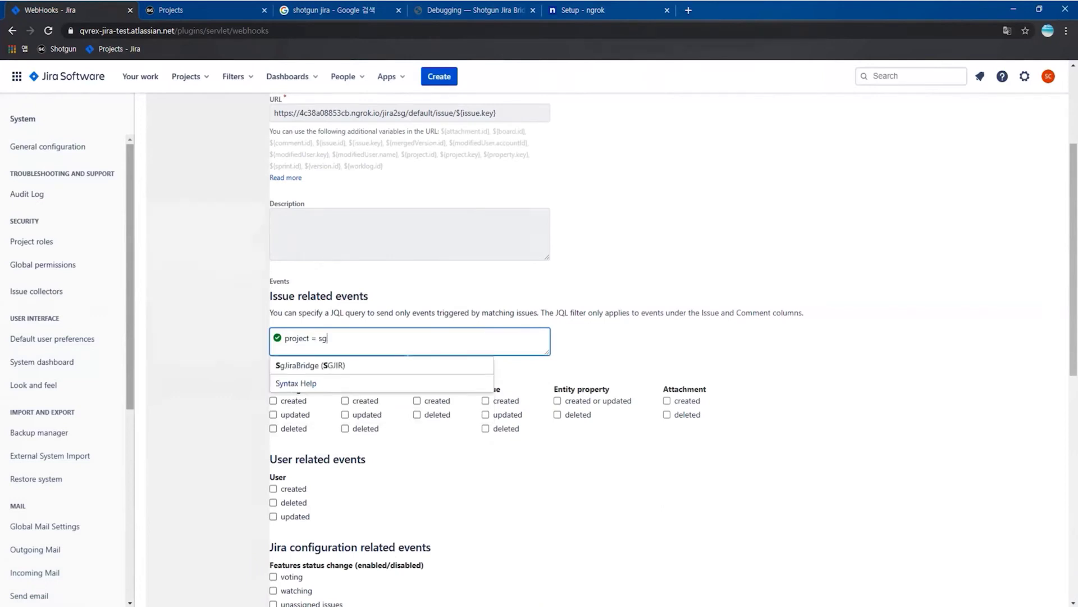
click(318, 364)
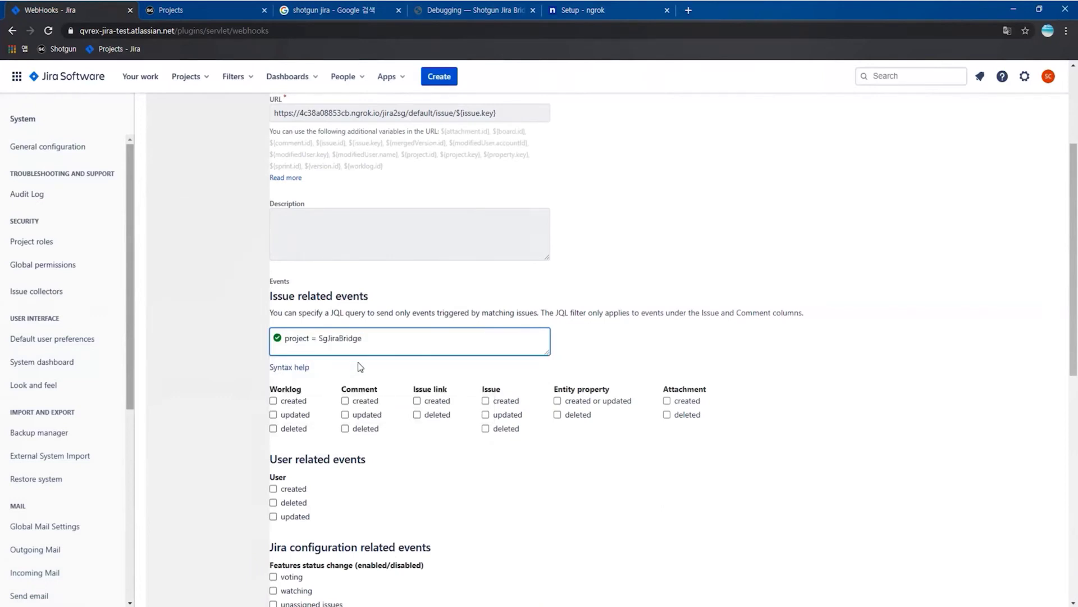
click(366, 400)
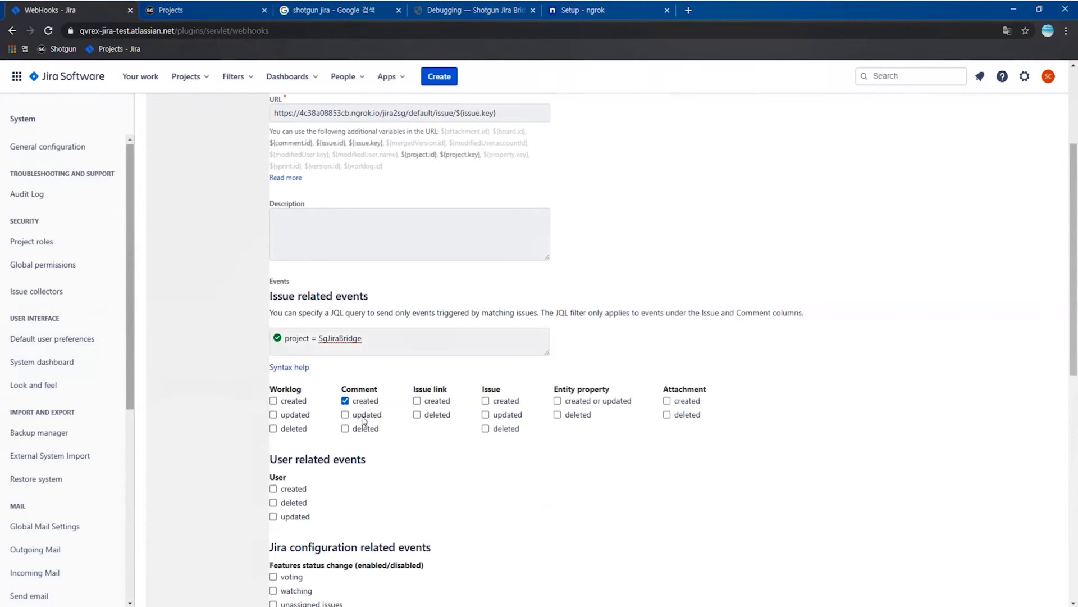
click(369, 426)
click(507, 416)
click(506, 428)
scroll(636, 472, down, 2)
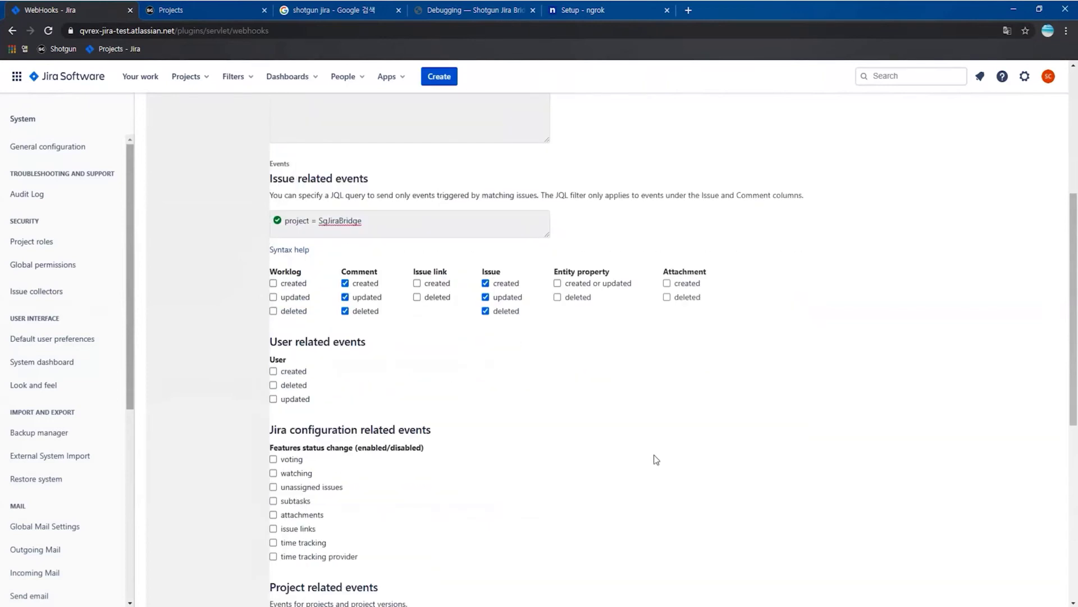
scroll(655, 456, down, 3)
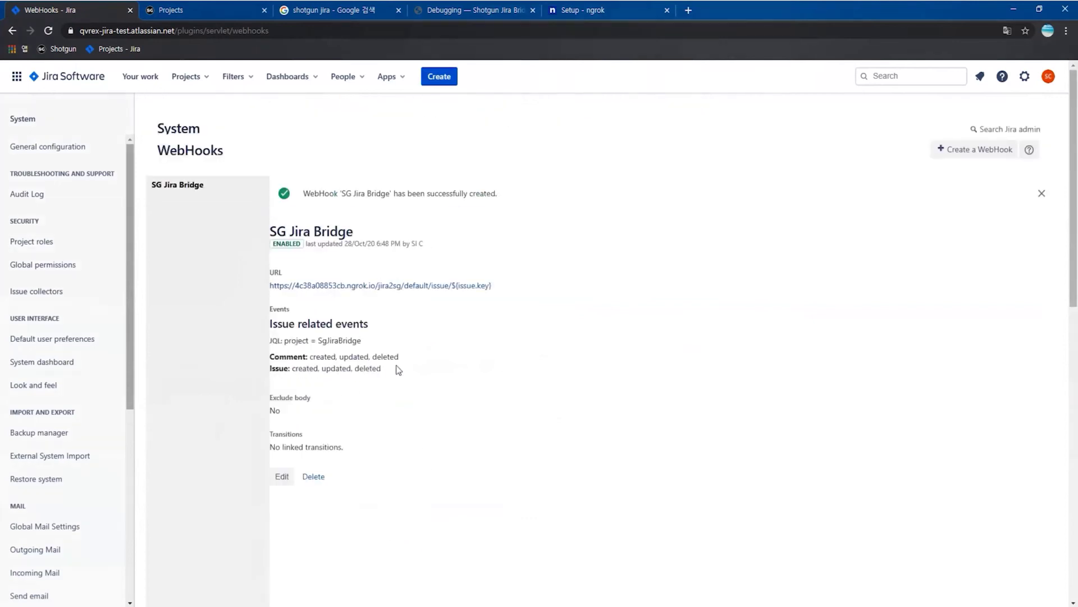
- Download the sg-jira-bridge GitHub repository as a ZIP
click(346, 15)
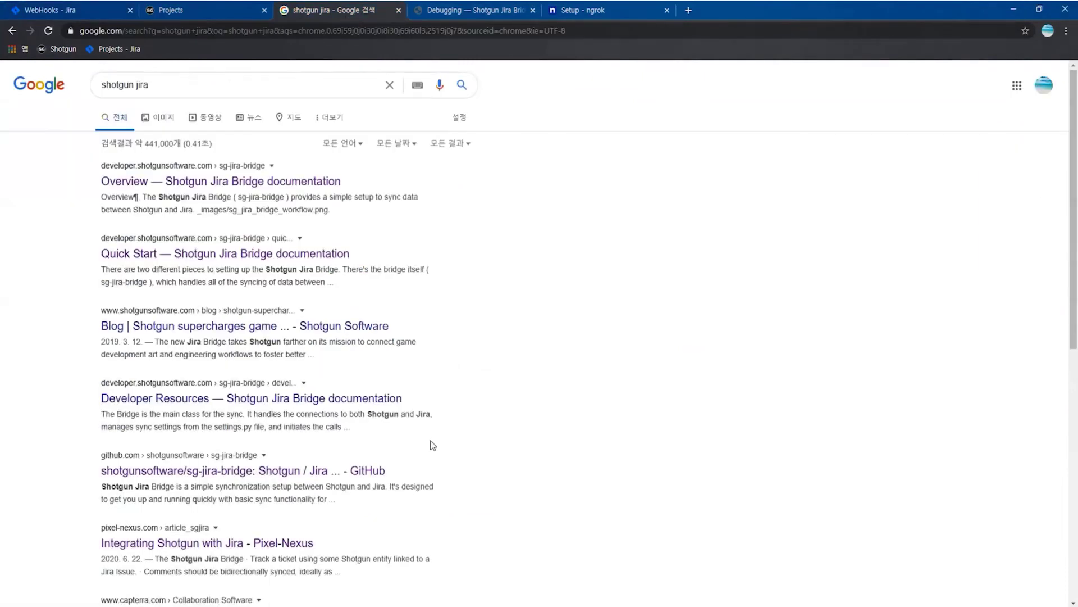
click(320, 475)
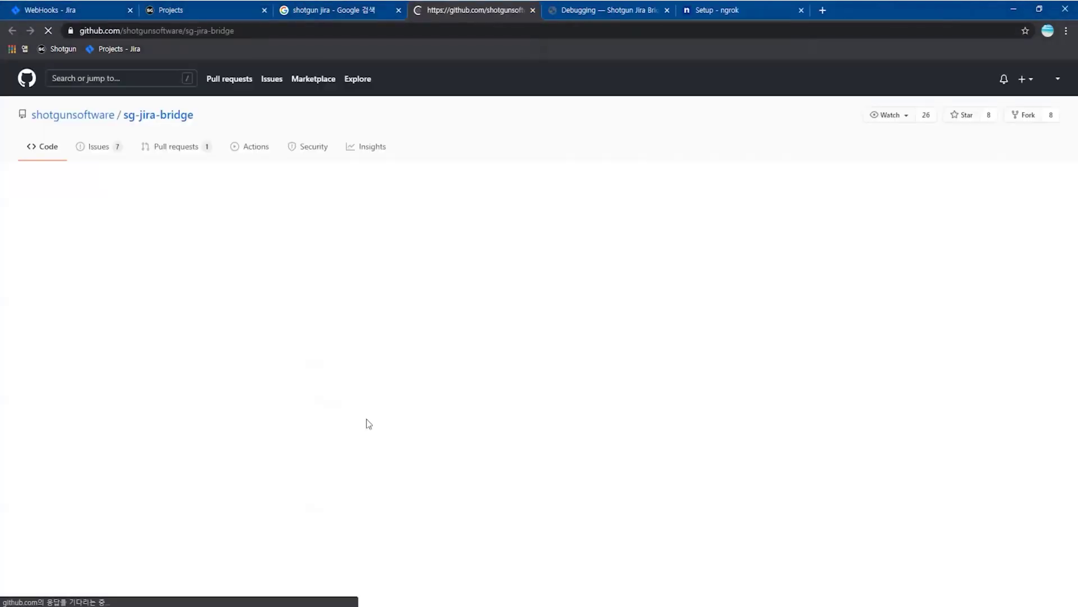
click(671, 188)
click(678, 337)
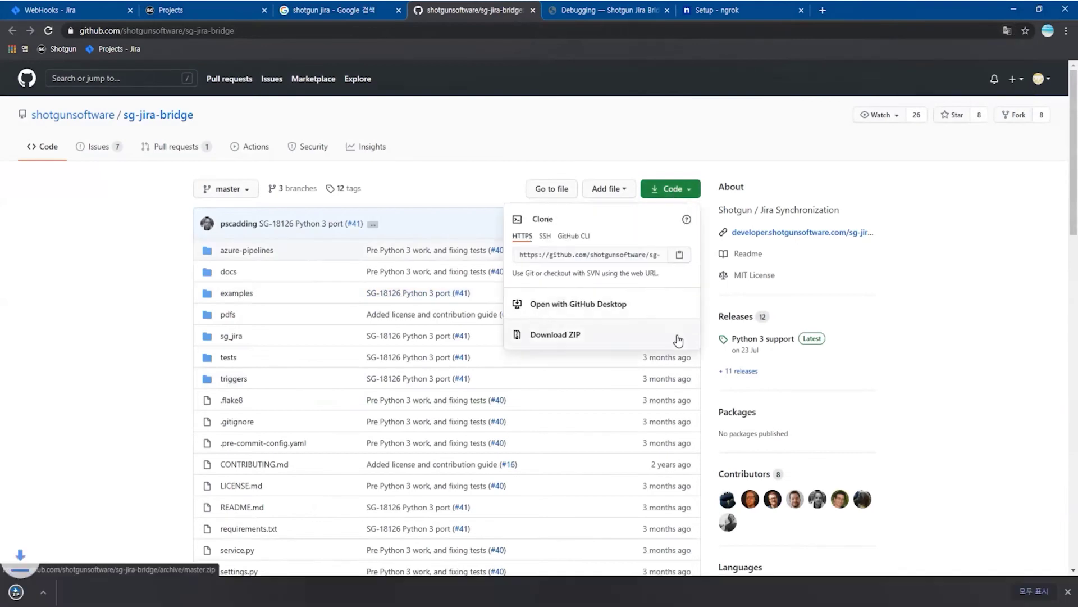
- Search 'shotgun event daemon' and download the shotgunEvents repository as a ZIP
click(342, 16)
double_click(141, 85)
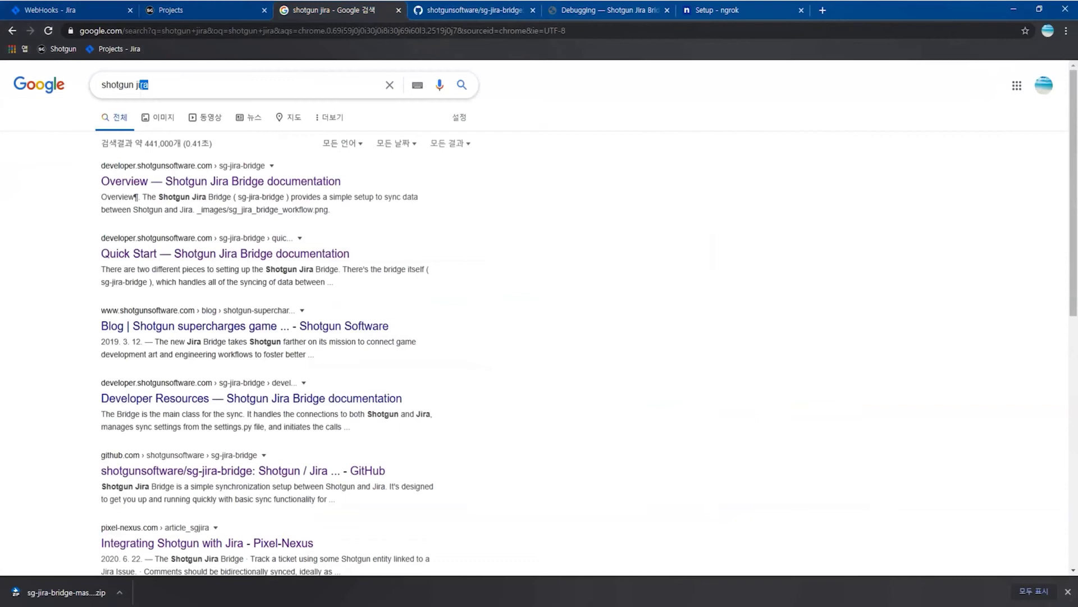
text(event daemo)
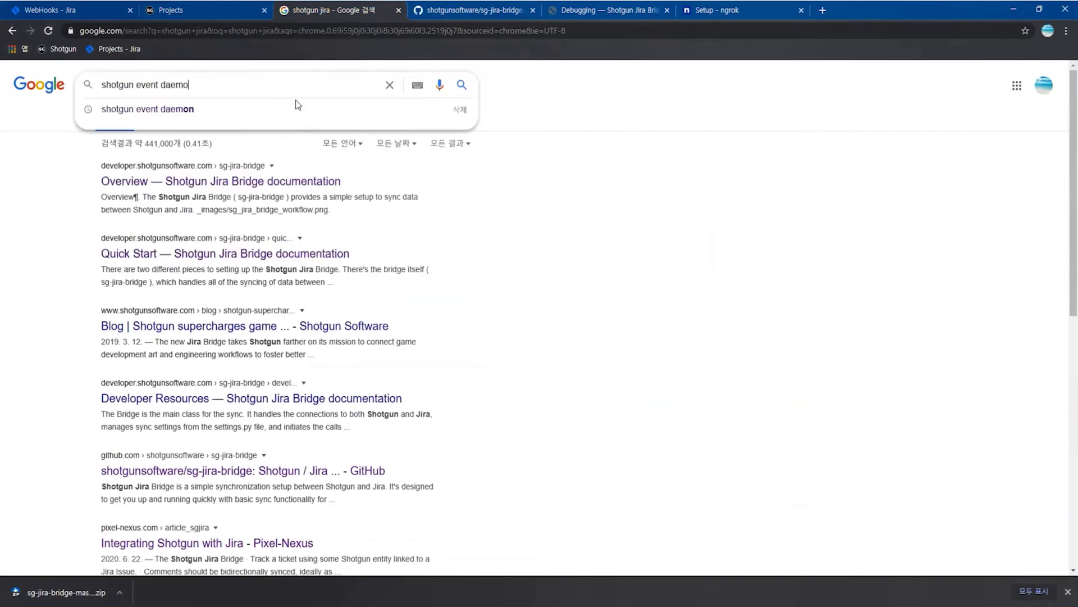
click(297, 106)
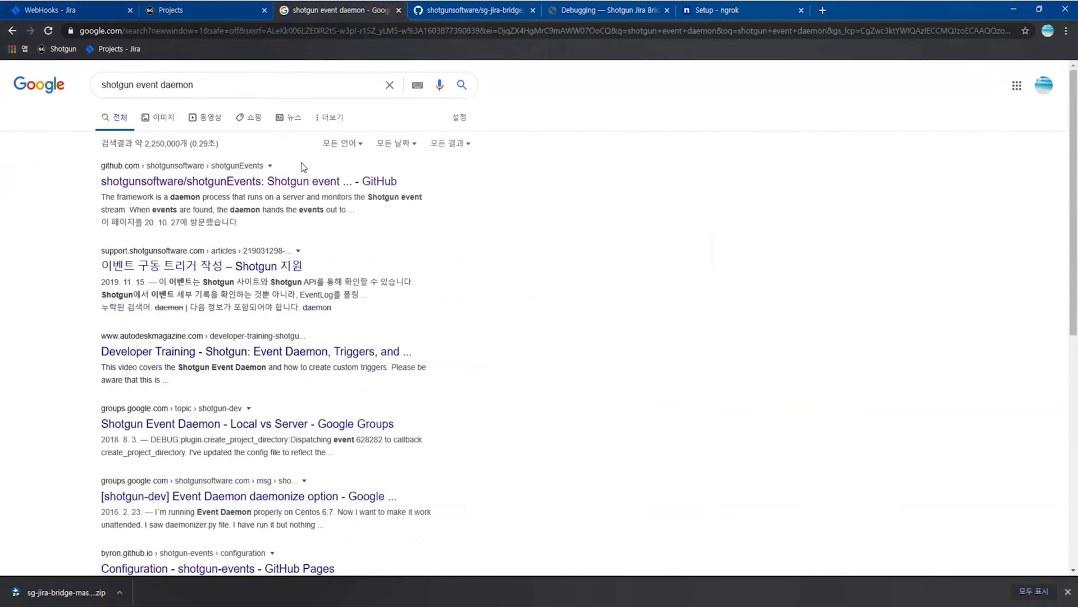
click(304, 181)
click(671, 199)
click(606, 350)
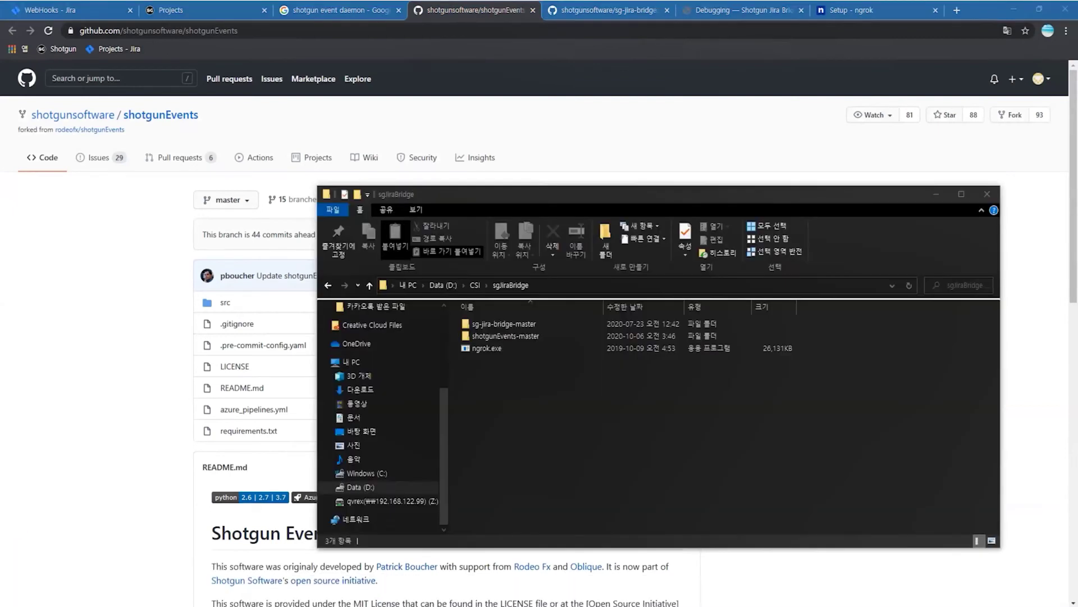
- Create a venv with 'virtualenv venv -p C:\Python27\python.exe' in sgJiraBridge
key(alt)
key(f)
key(r)
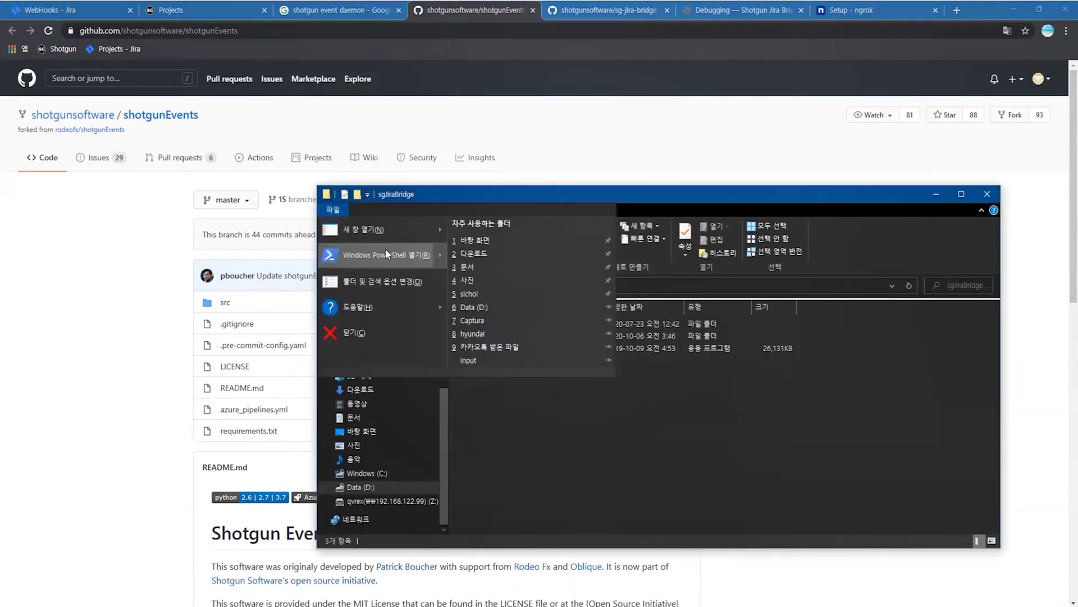
key(r)
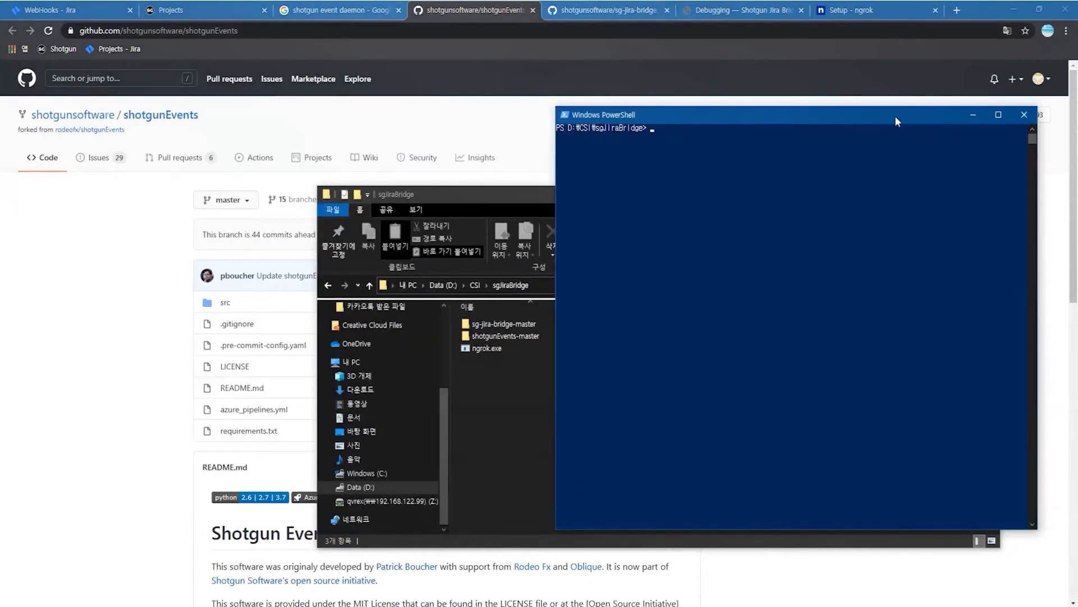
key(Return)
text(vi)
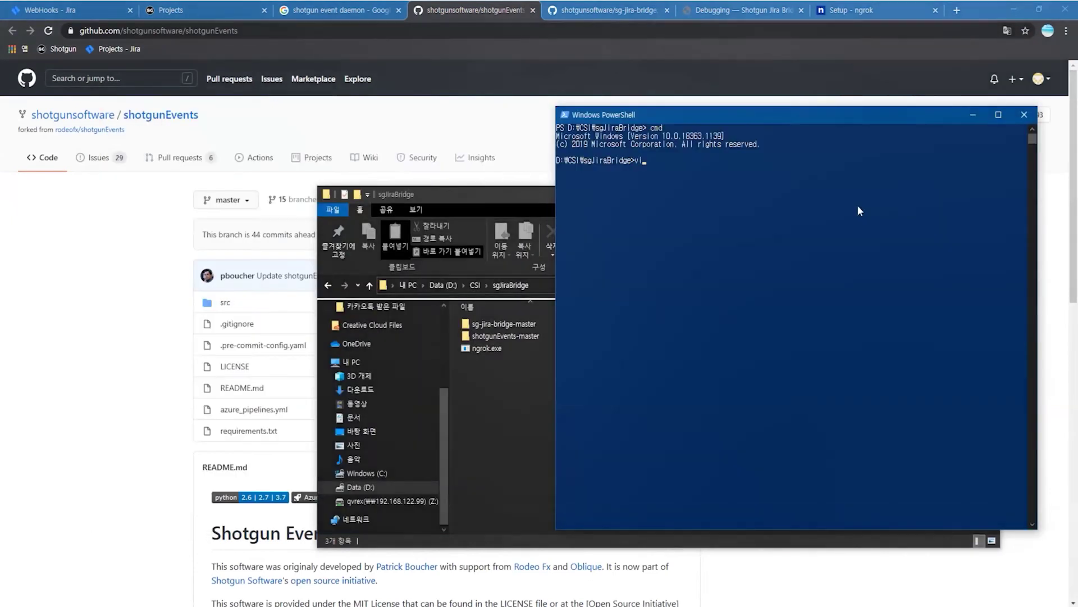
text(rtualenv venv -p C:\Python27\python.exe)
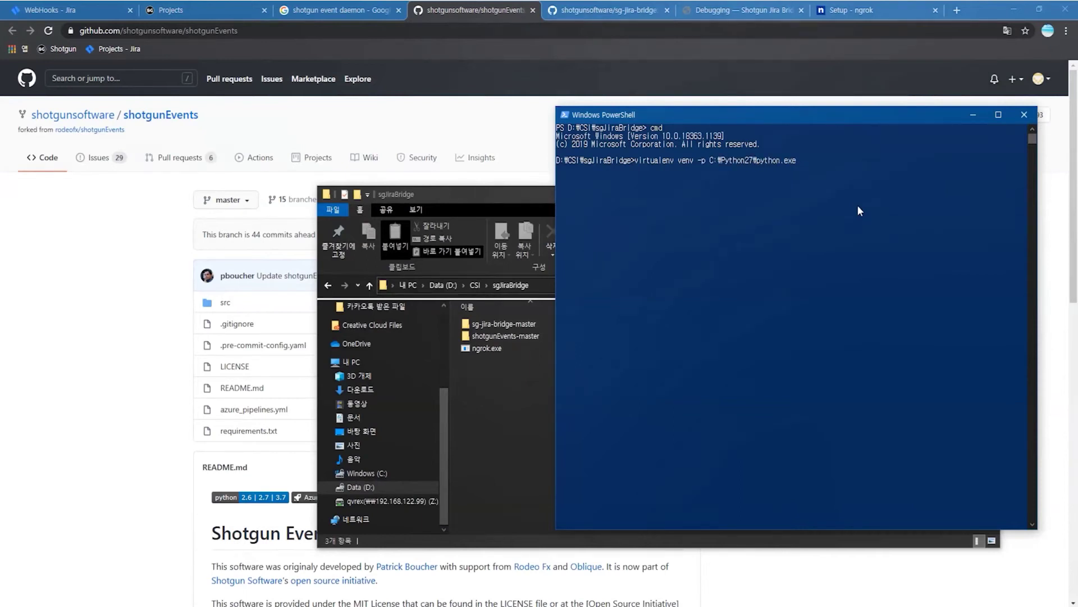
key(Return)
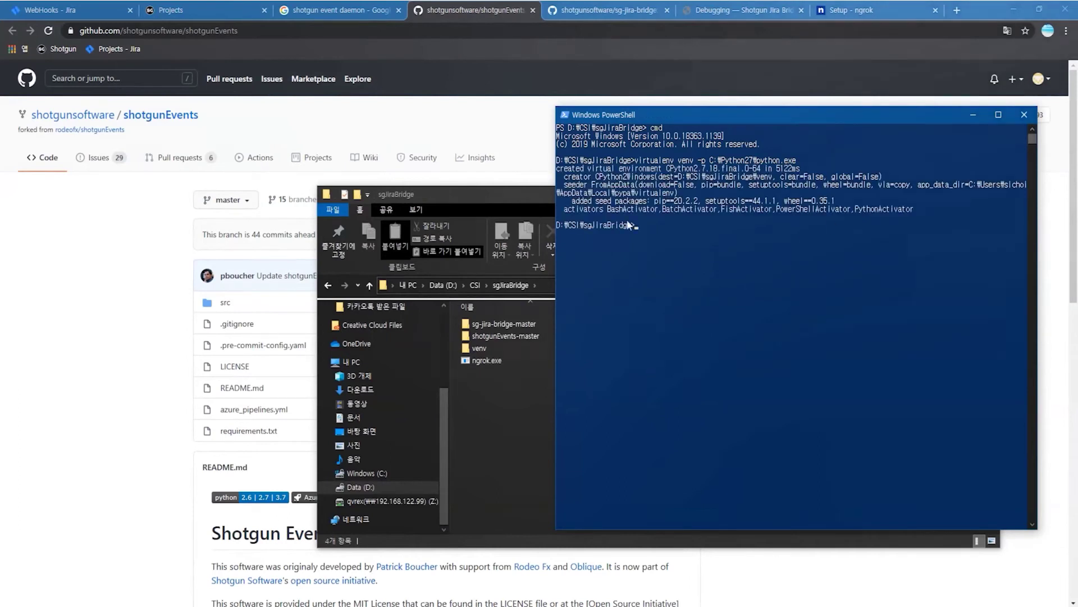
- Activate the venv and pip install sg-jira-bridge-master\requirements.txt
text(venv\Scripts\activate)
key(Home)
text(call)
key(Return)
click(559, 330)
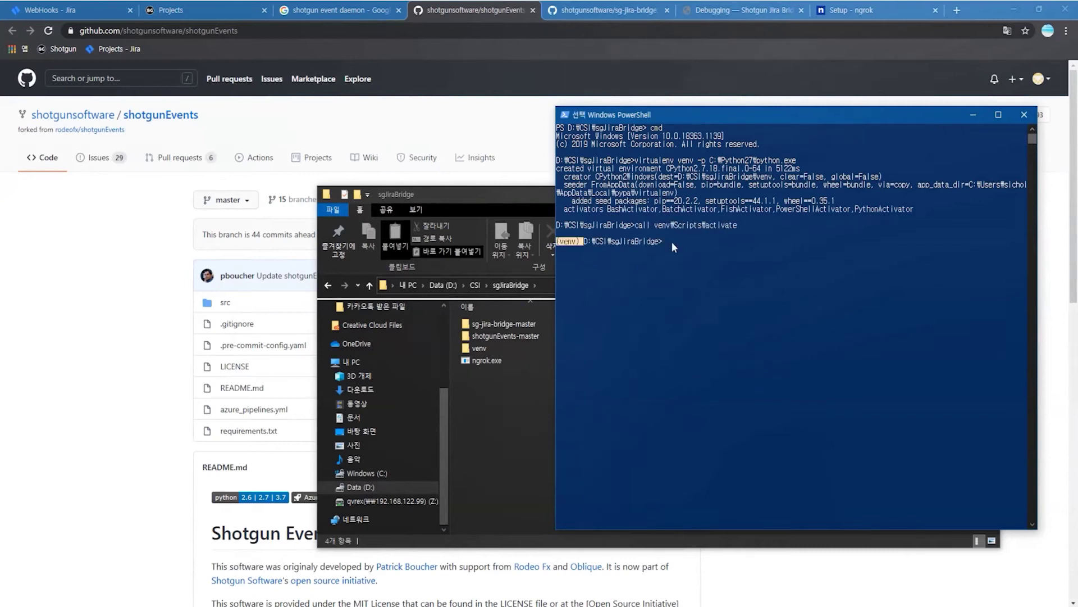
text(pip install -r sg-jira-bridge-master\requirements.txt)
key(Return)
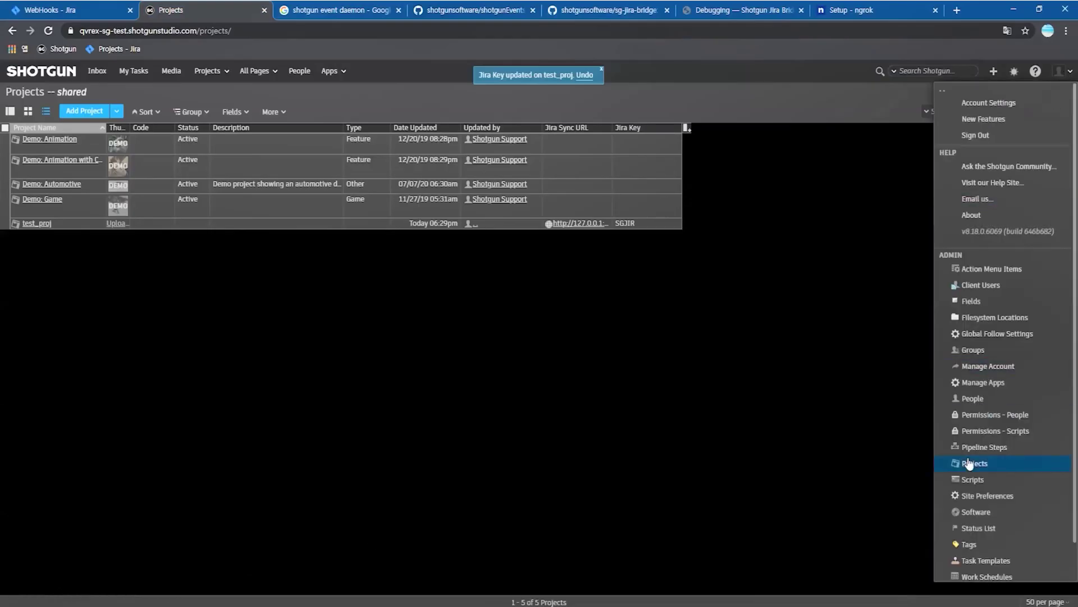
- From the Scripts list, create an API Admin script named sg2jira
click(970, 464)
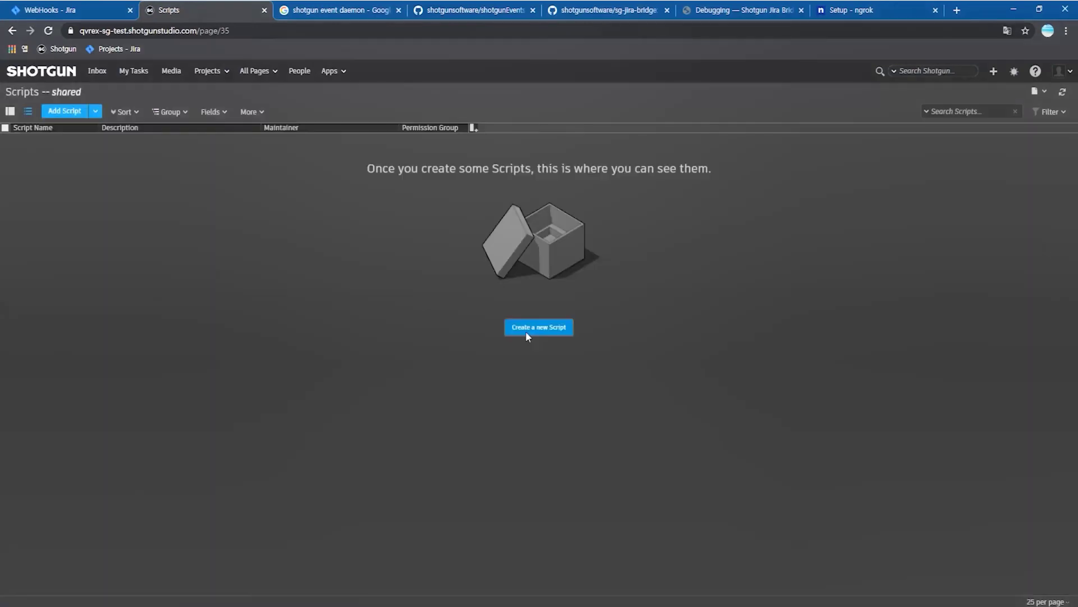
click(65, 112)
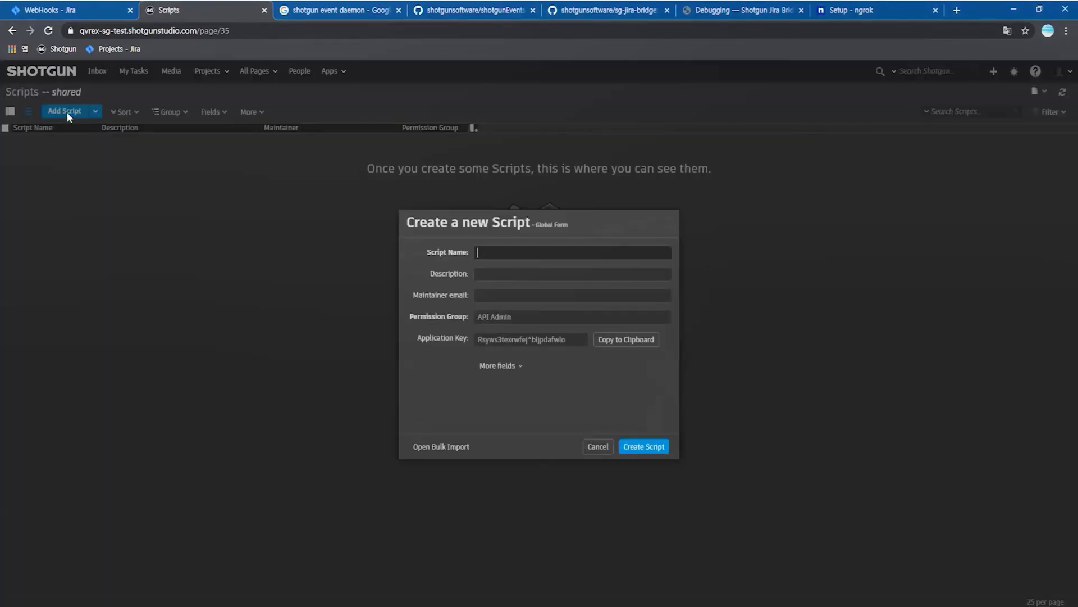
text(sg2)
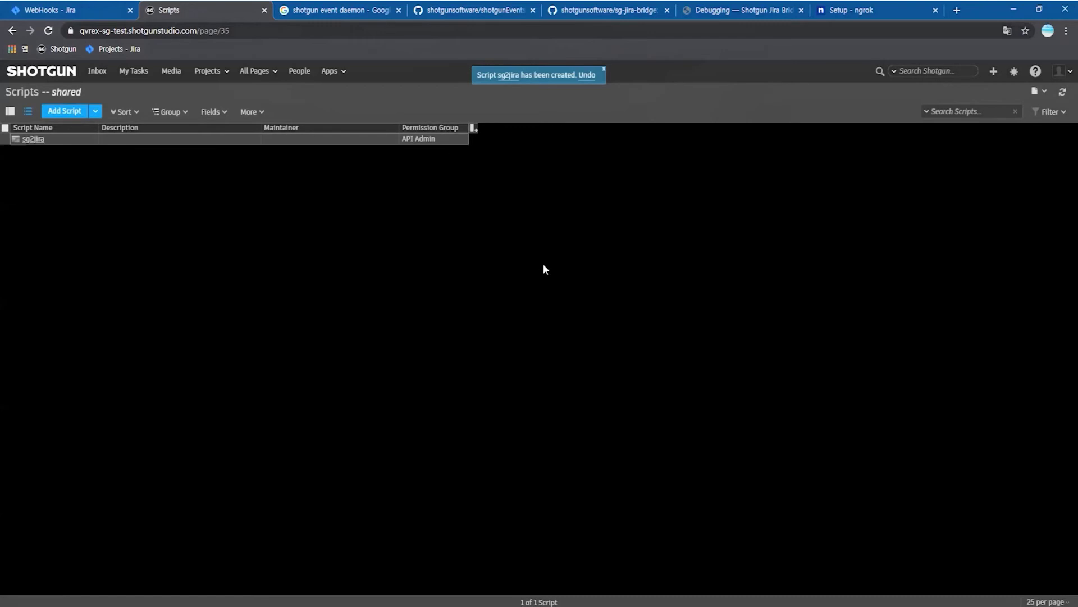
mouse_move(349, 473)
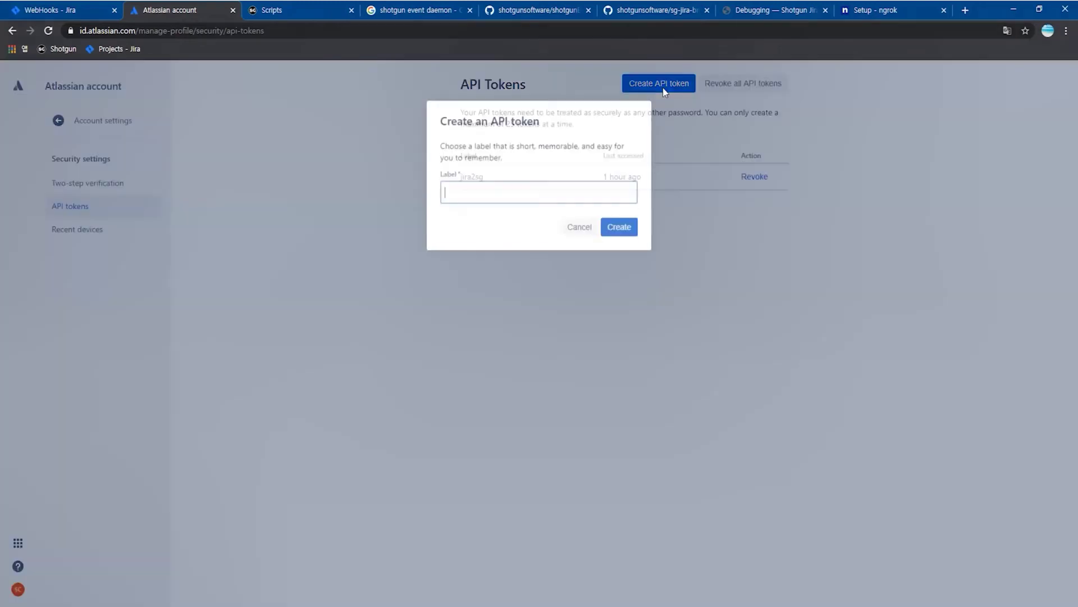
- Create an Atlassian API token labelled jira2sg and copy its value
text(jira)
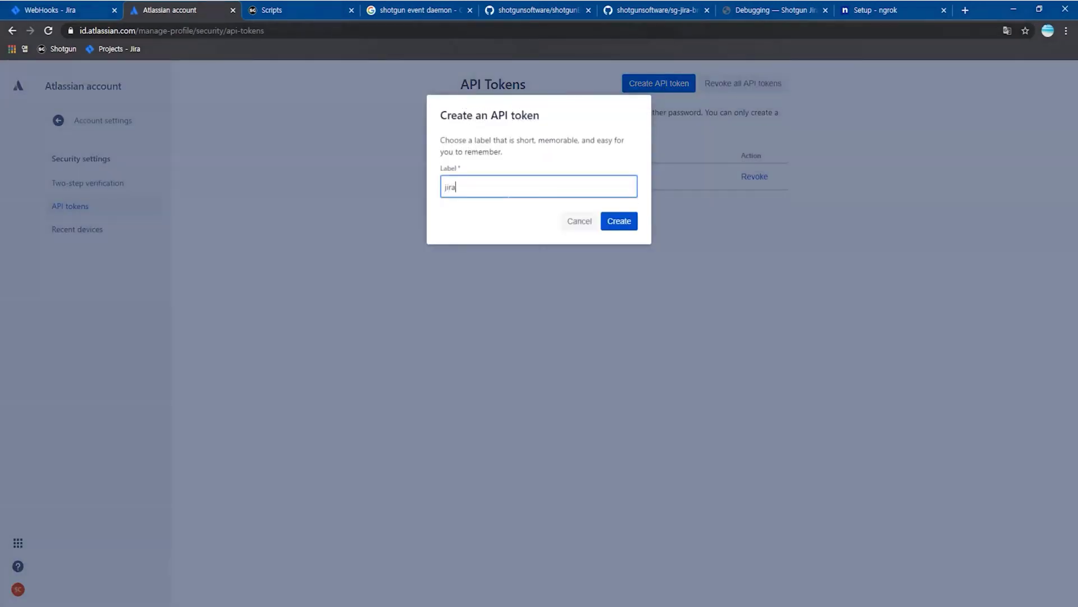
text(2sg)
click(628, 227)
click(584, 224)
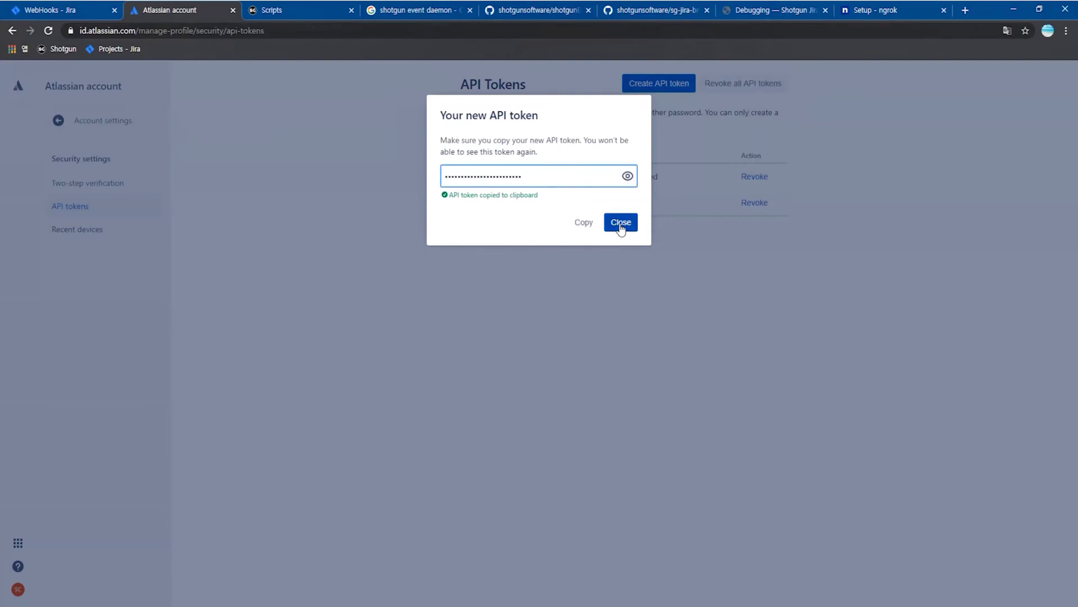
click(621, 225)
- Paste the token into Notepad below the Shotgun key, labelling them SG and Jira
key(alt+Tab)
key(ctrl+v)
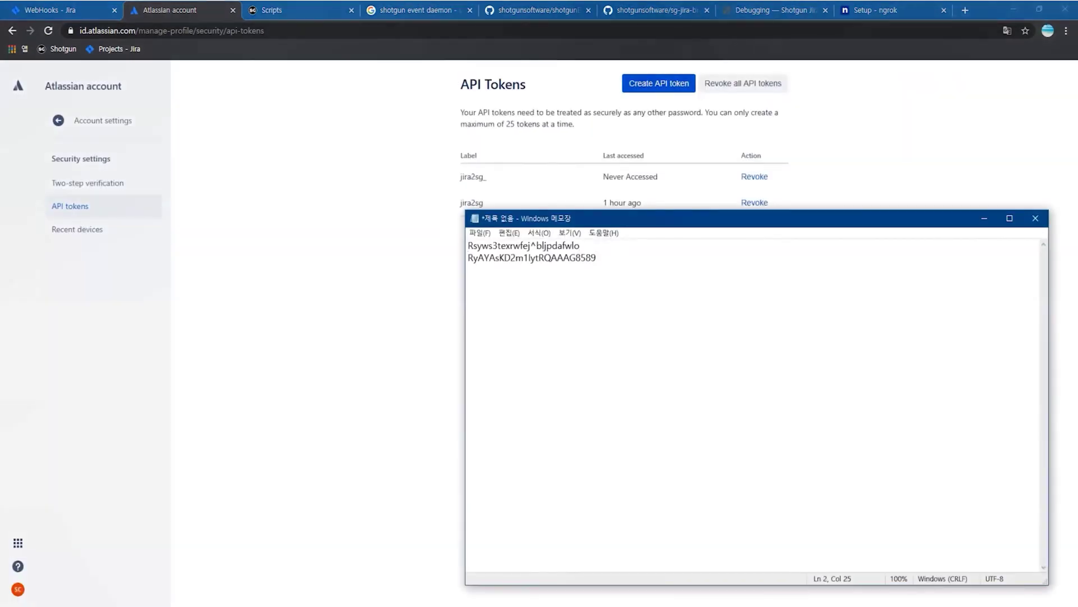
key(Home)
key(Return)
key(Up)
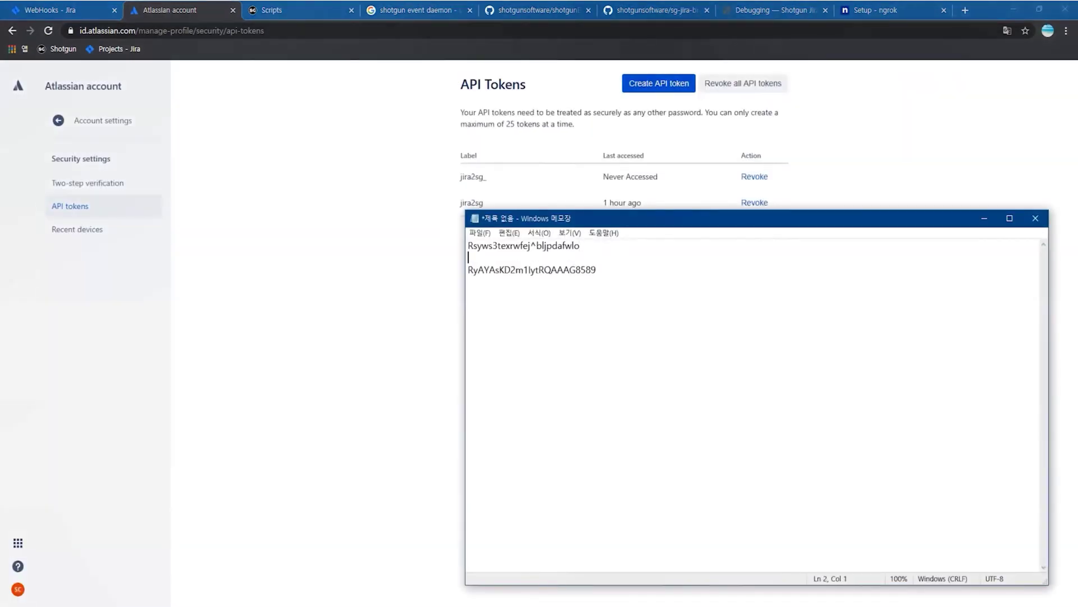
key(Return)
text(Jira)
key(Up)
key(Up)
key(Return)
key(Up)
text(SG)
key(alt+Tab)
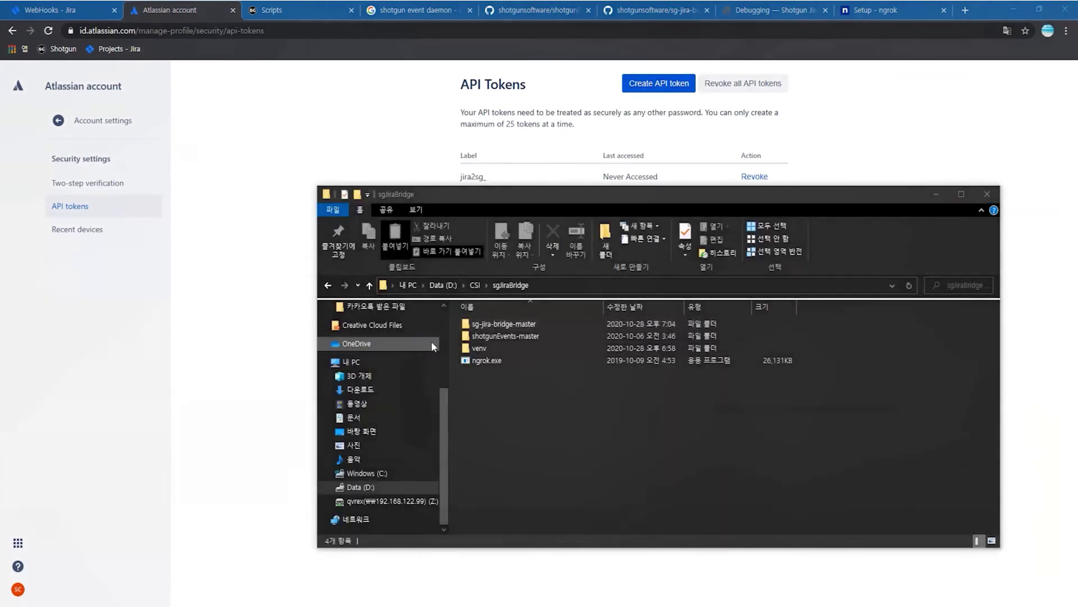
- Create and open a new empty text file in the sgJiraBridge folder
right_click(850, 414)
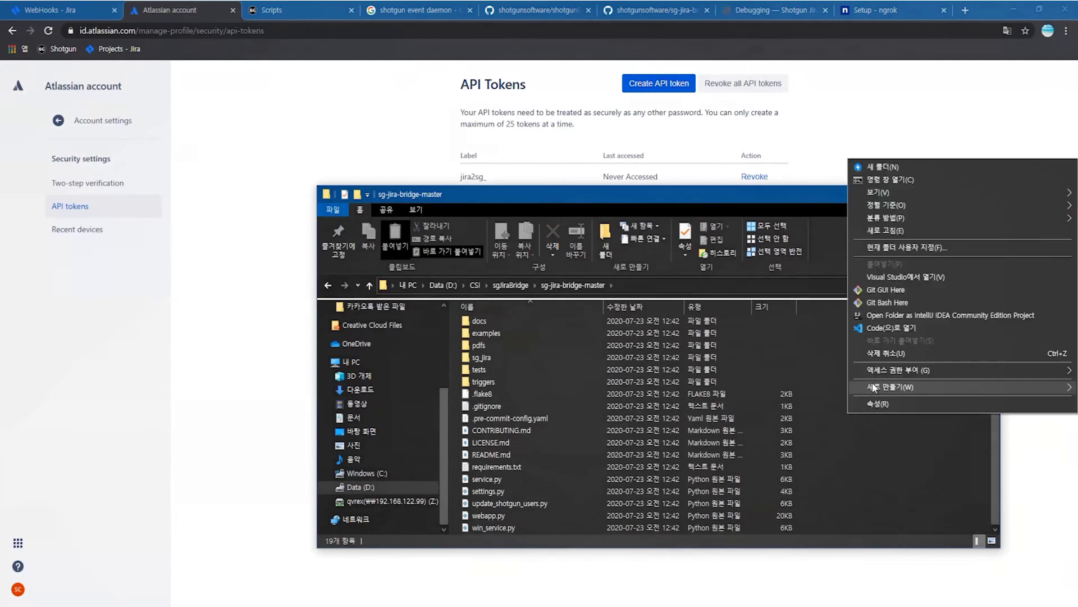
mouse_move(890, 386)
click(721, 530)
key(Return)
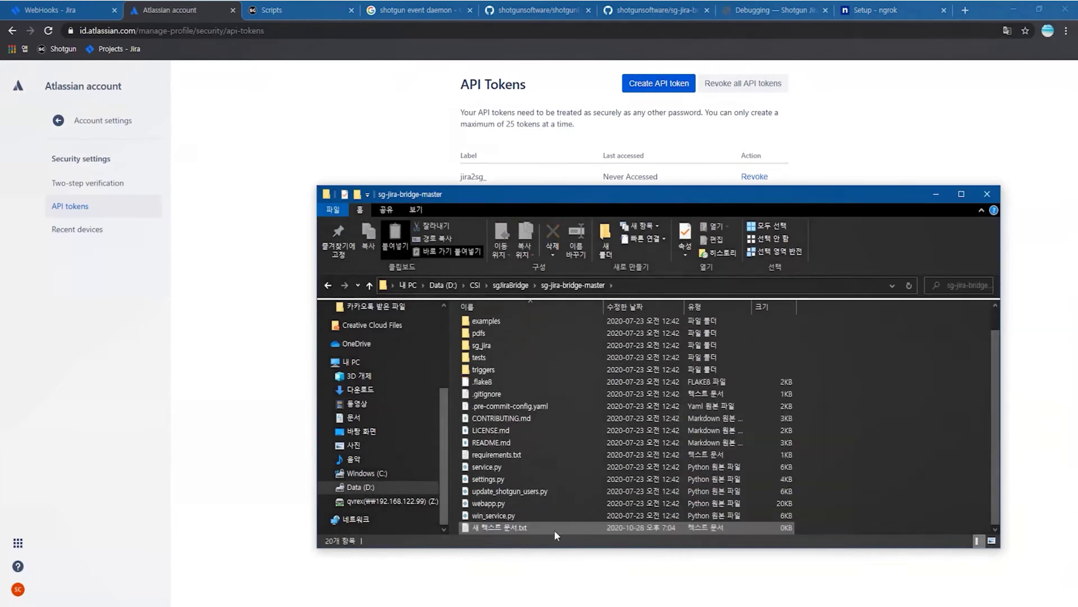
double_click(528, 528)
- Copy the example credentials block from the Quick Start Authentication section
click(558, 153)
click(542, 12)
click(760, 13)
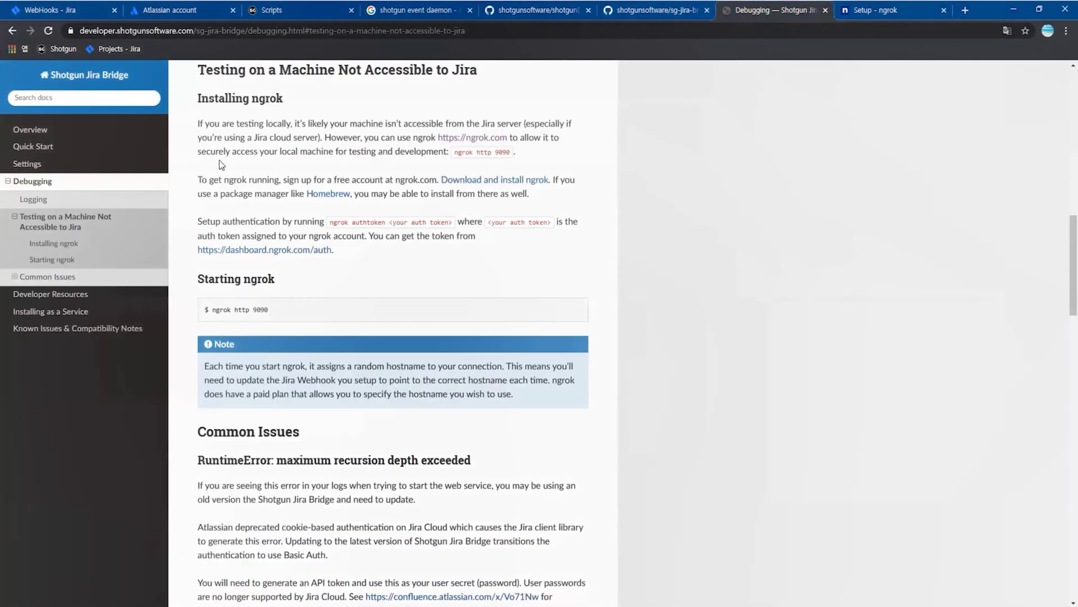
click(459, 169)
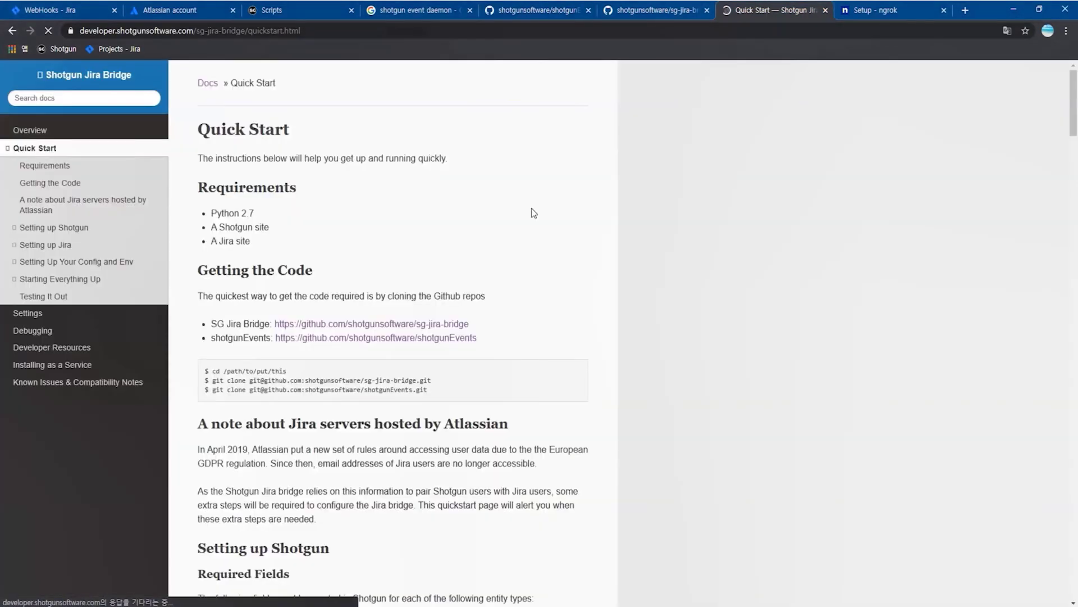
scroll(556, 214, down, 15)
scroll(556, 207, down, 15)
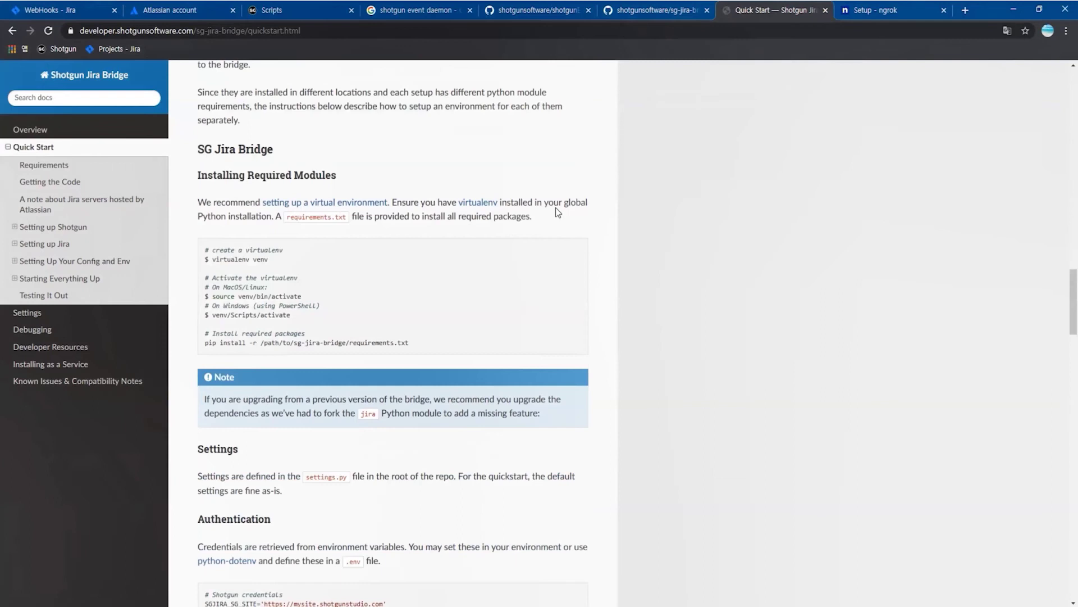
drag(205, 247, 453, 330)
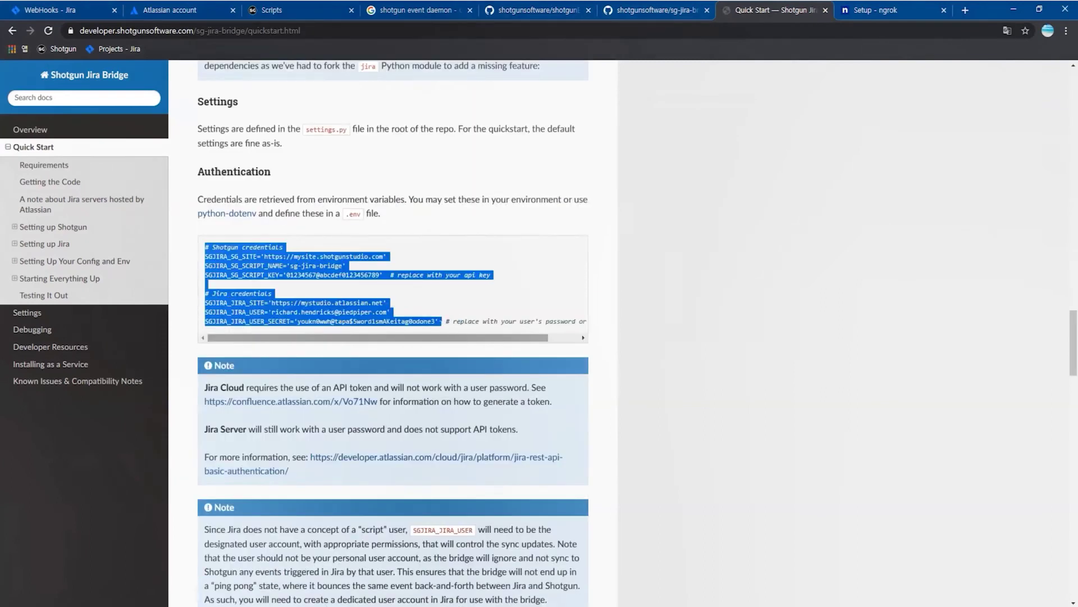
click(457, 297)
scroll(473, 295, up, 1)
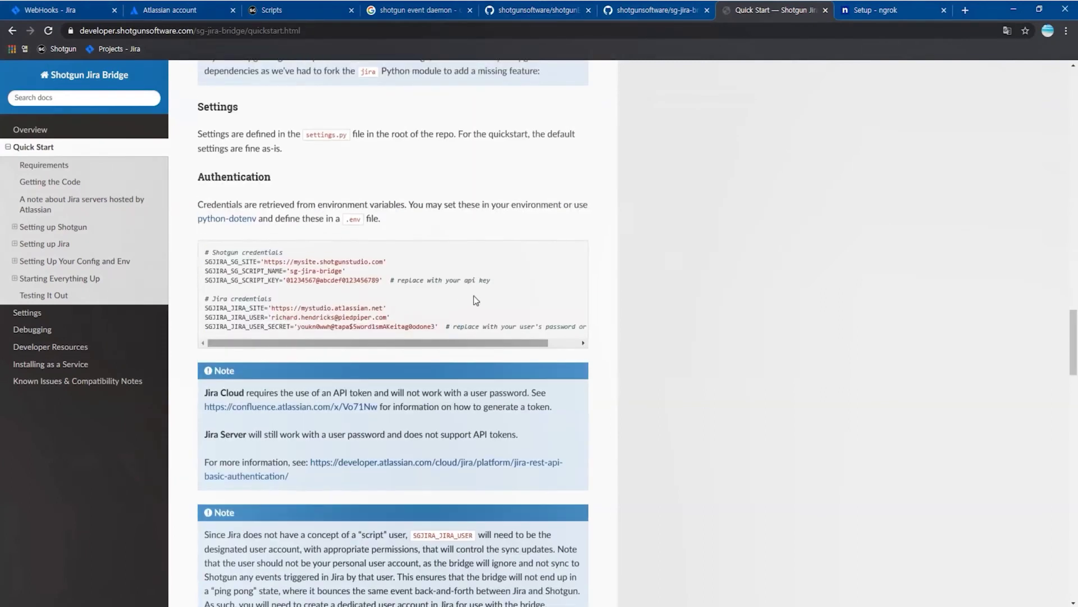
scroll(474, 300, up, 2)
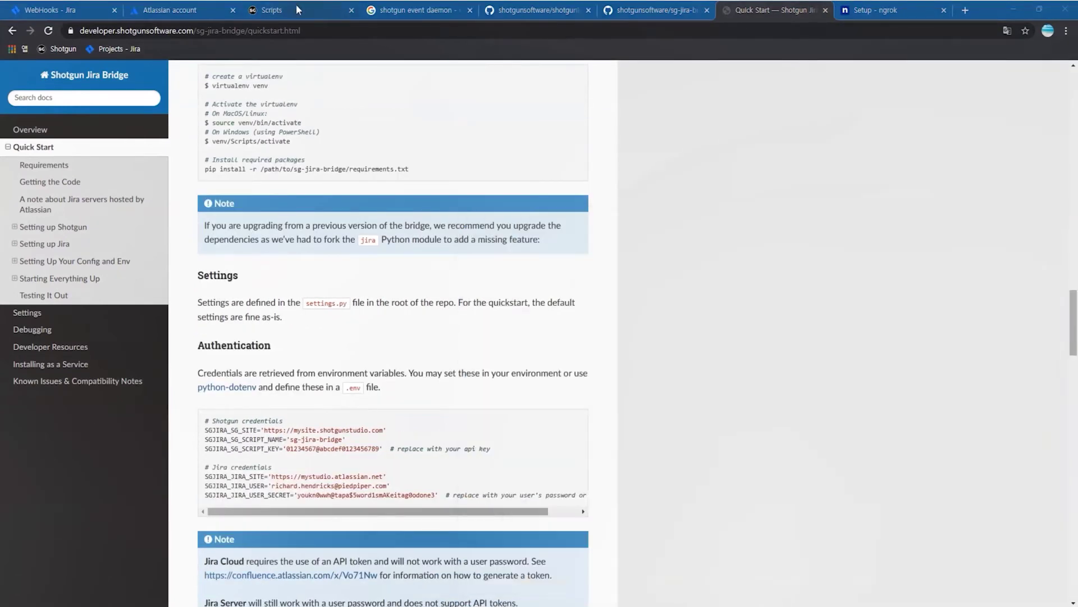
- Replace the SG_SITE placeholder with the real Shotgun site host name
click(295, 4)
drag(79, 31, 131, 34)
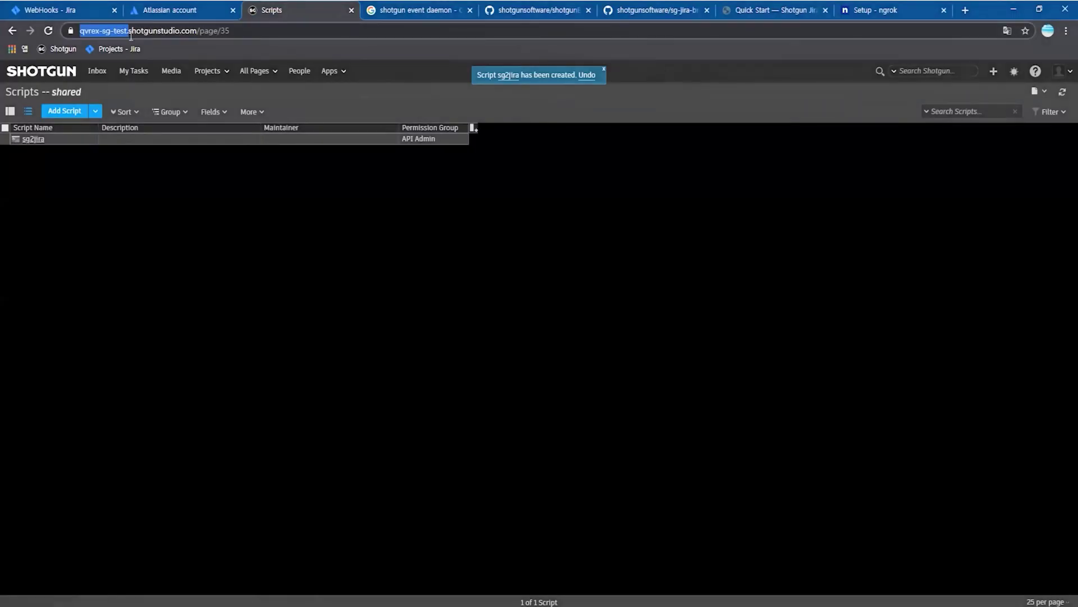
click(366, 606)
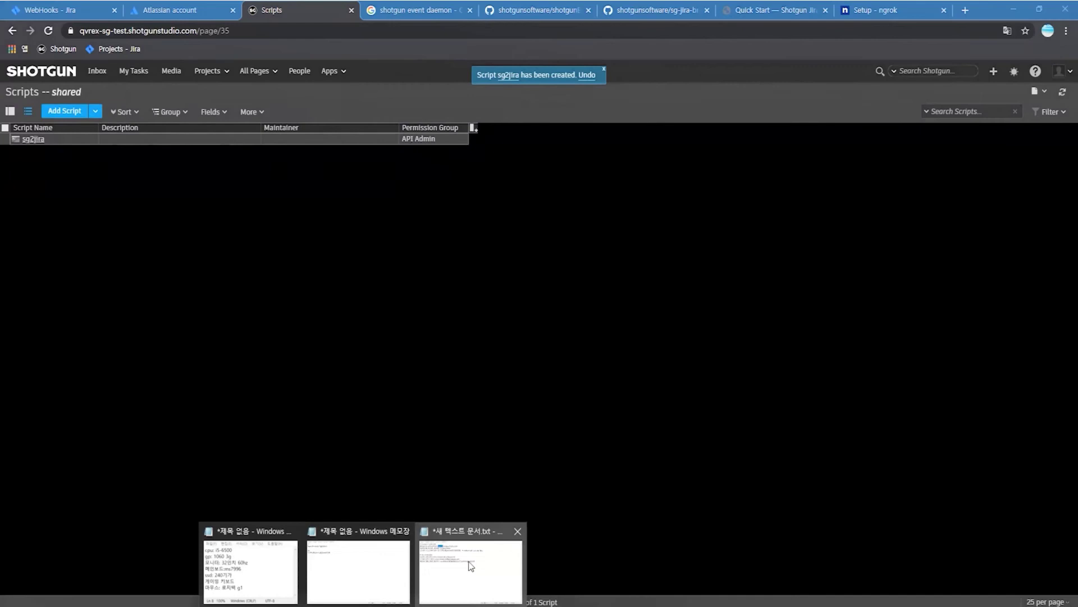
click(470, 565)
drag(601, 258, 570, 257)
key(ctrl+v)
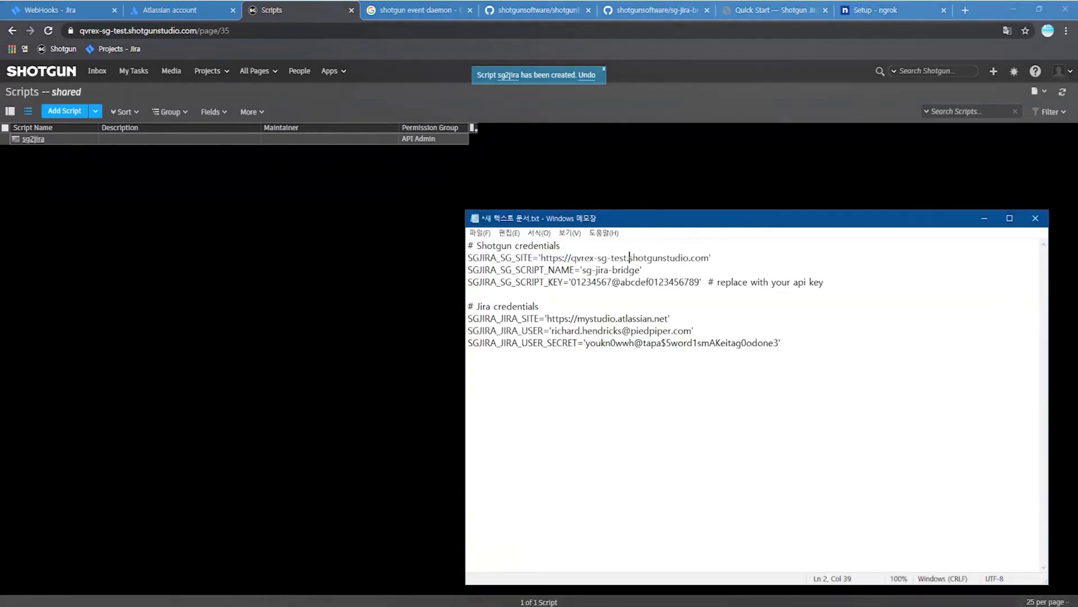
- Set the script name to sg2jira and fill in the script key from the notes
click(635, 270)
drag(642, 269, 591, 270)
text(2jira')
click(581, 282)
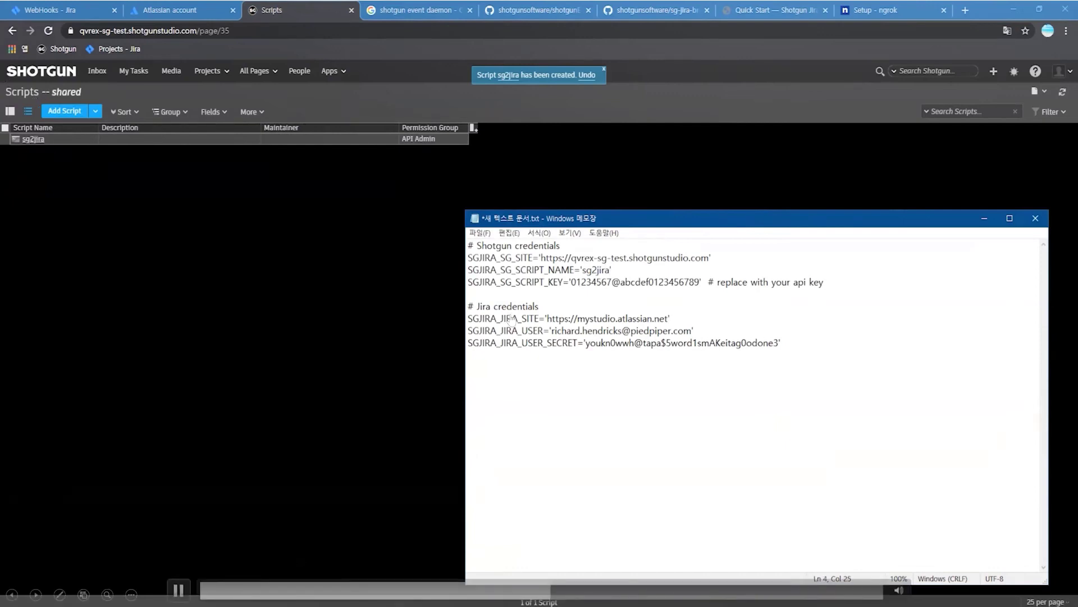
key(alt+Tab)
drag(638, 221, 401, 221)
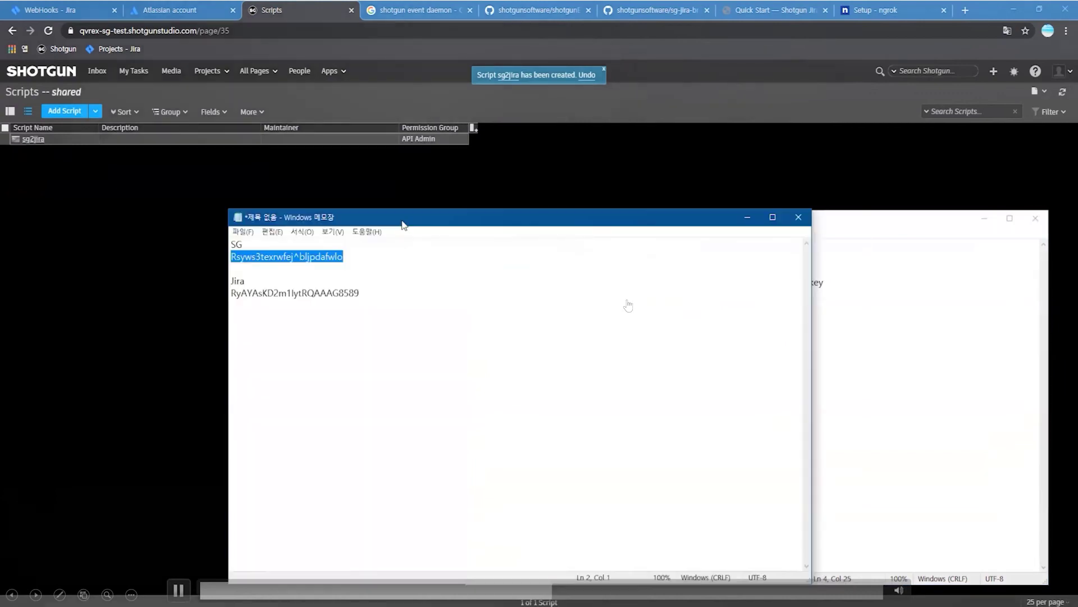
click(854, 318)
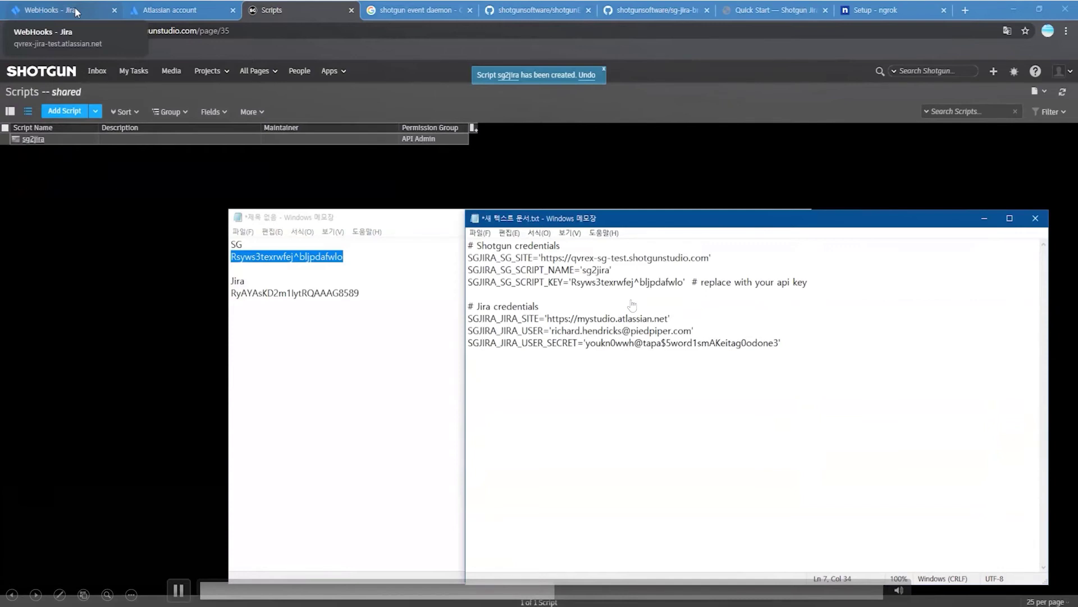
- Fill in the Jira site domain and the Jira user's e-mail address
click(77, 12)
drag(80, 31, 173, 34)
click(378, 603)
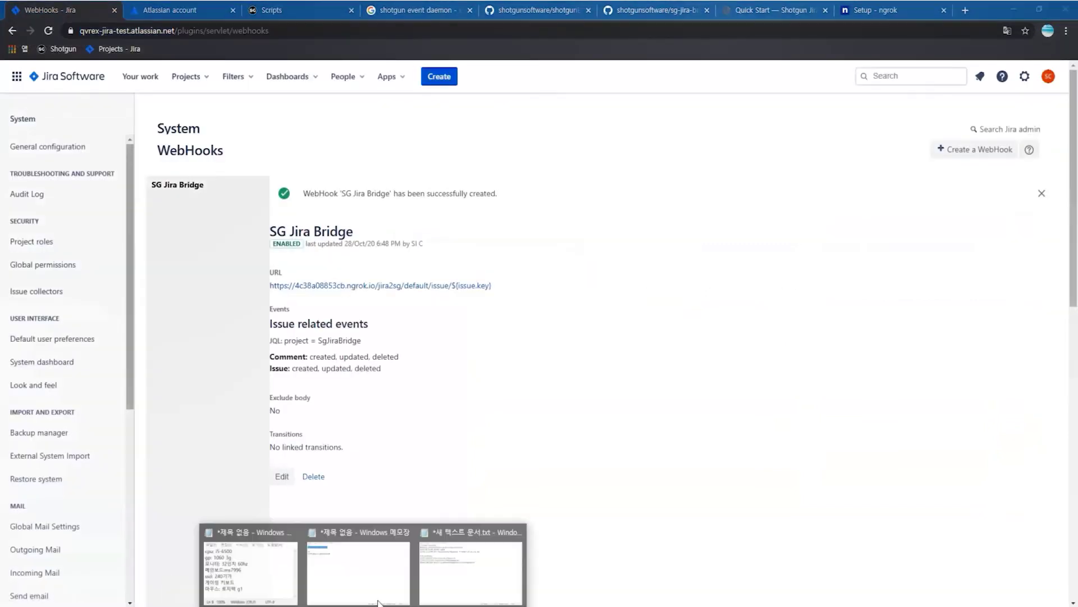
click(464, 578)
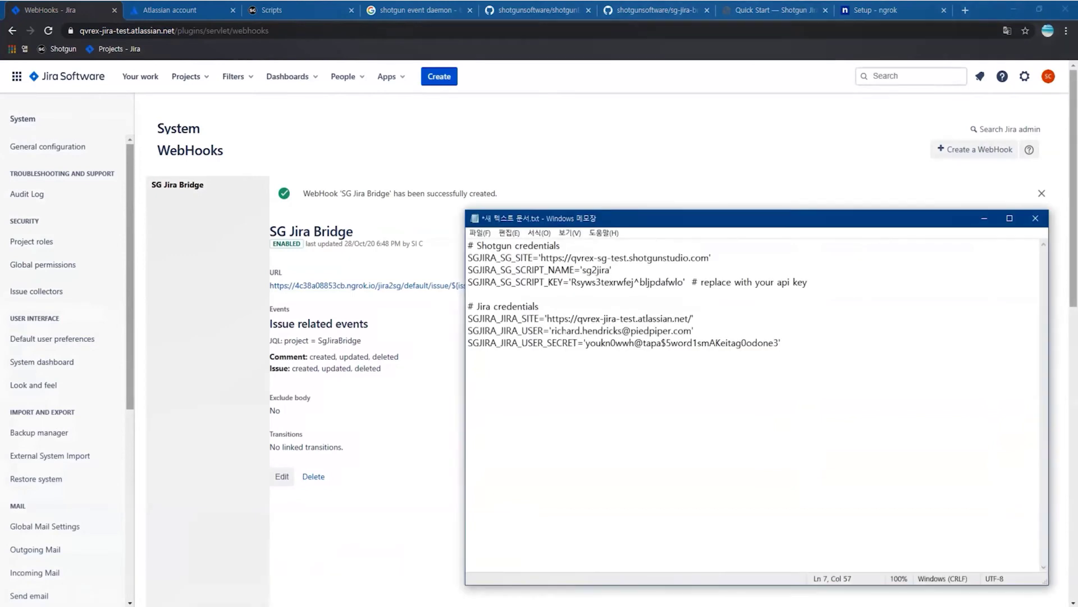
drag(622, 331, 551, 331)
click(585, 331)
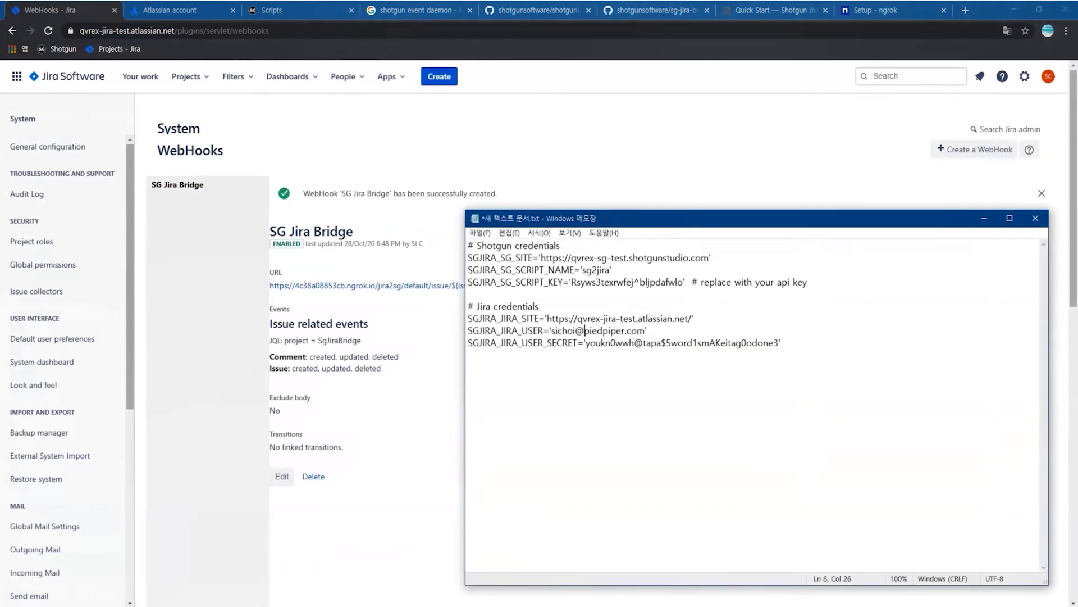
key(shift+End)
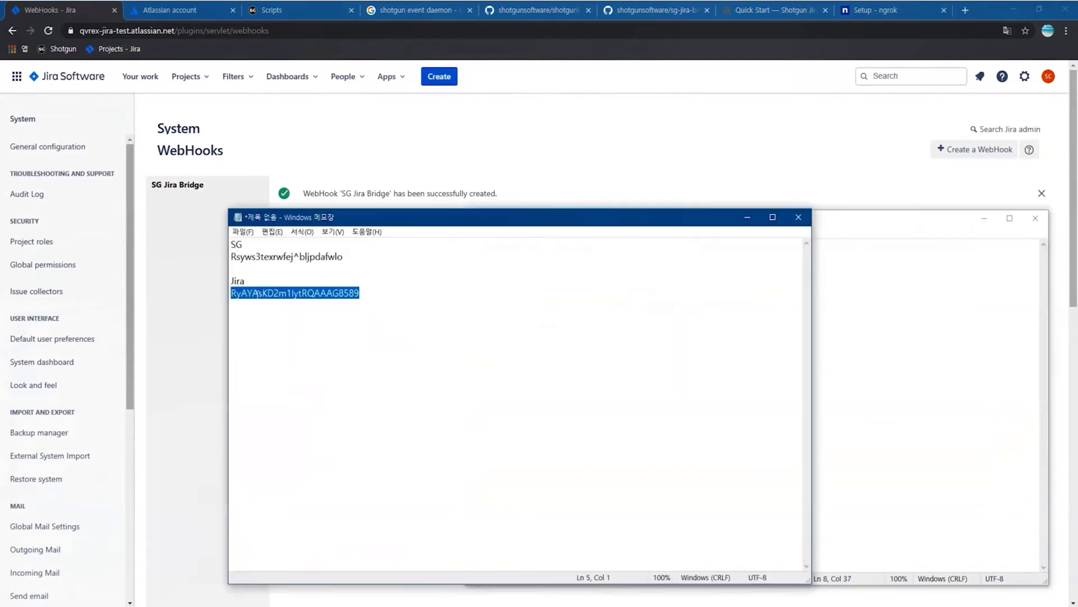
- Add the Jira API token, save the credentials file, and close the scratch notes unsaved
click(843, 344)
drag(781, 344, 585, 343)
key(ctrl+v)
click(633, 331)
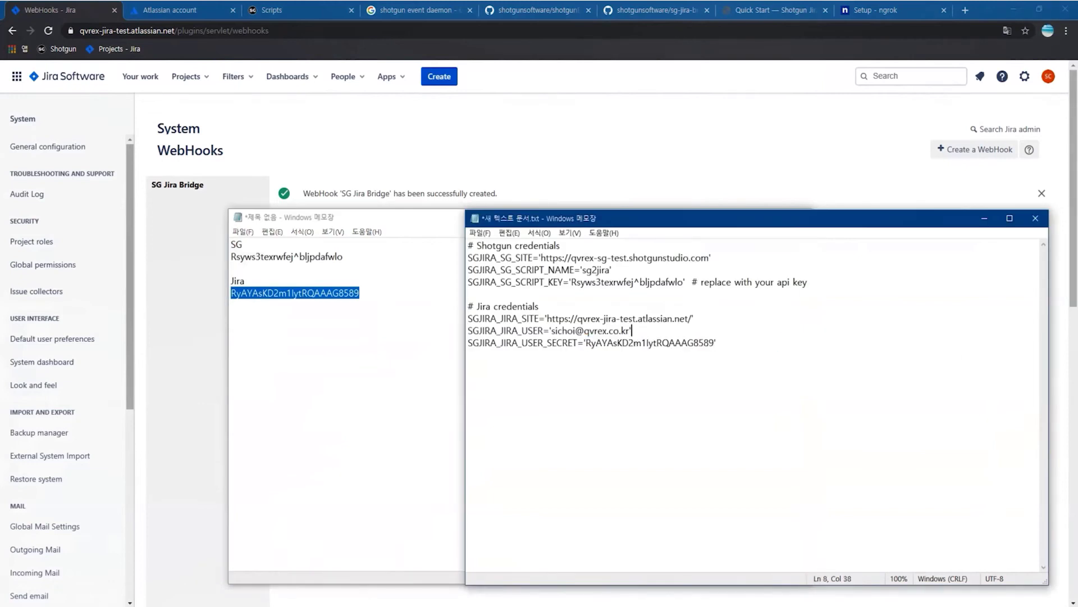
click(478, 233)
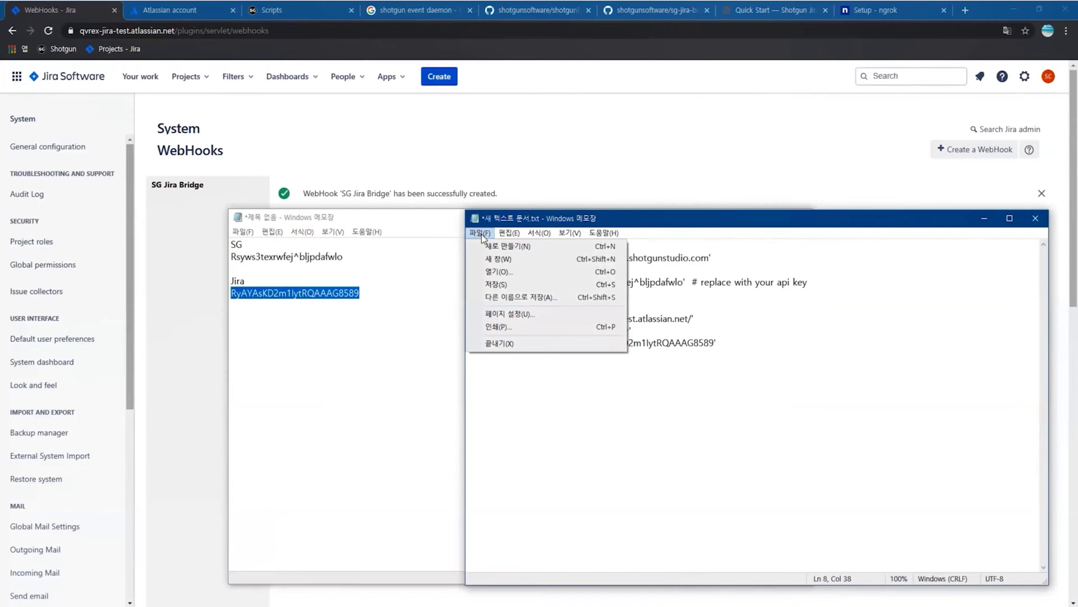
click(496, 285)
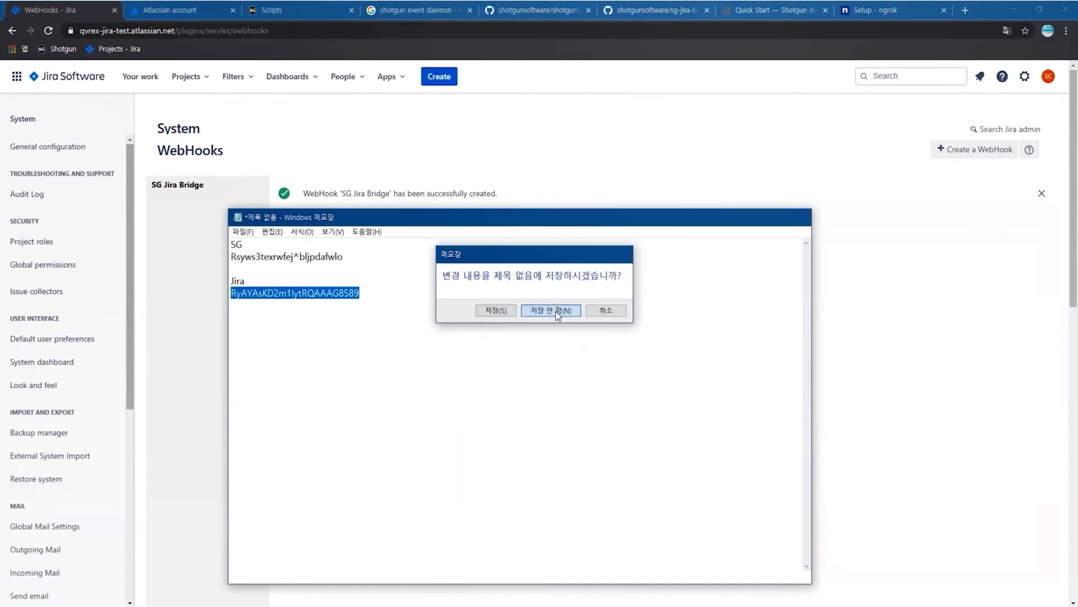
click(555, 311)
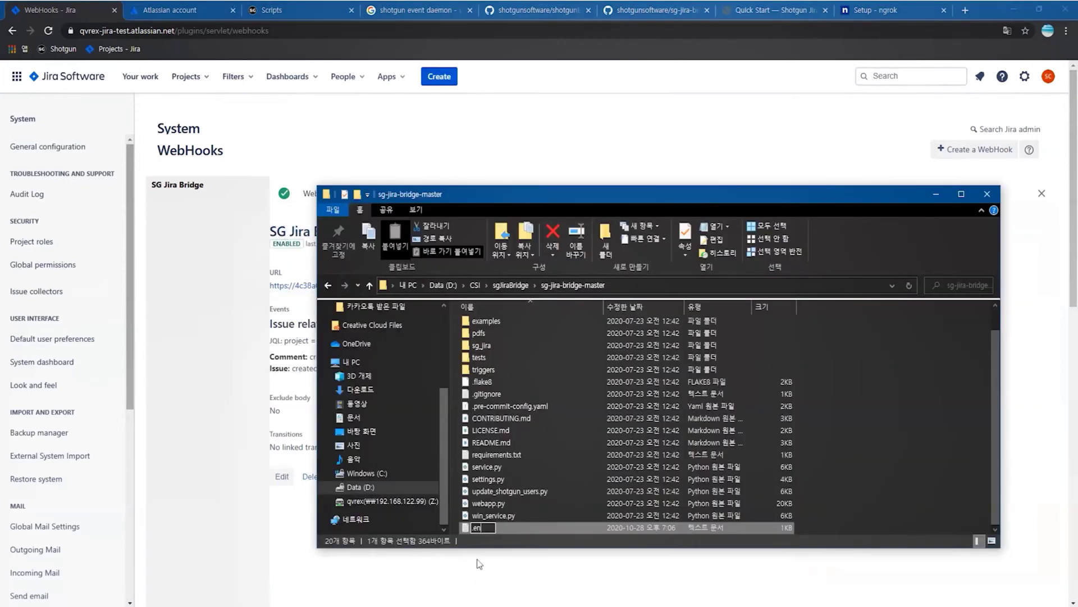
- Finish renaming the credentials file to .env and open shotgunEvents-master\src
text(v)
key(Return)
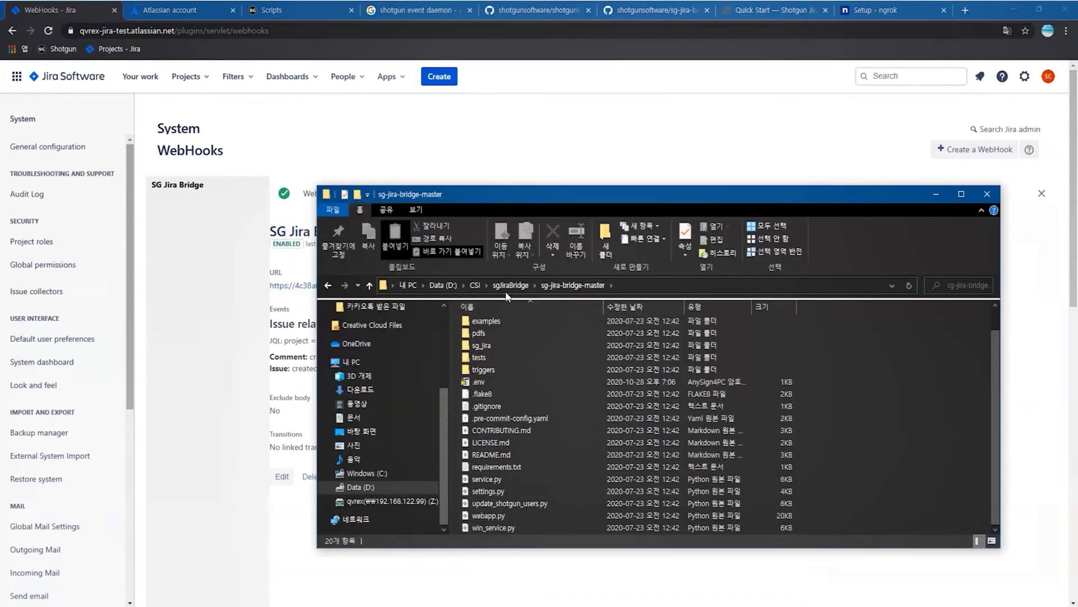
click(510, 286)
click(495, 337)
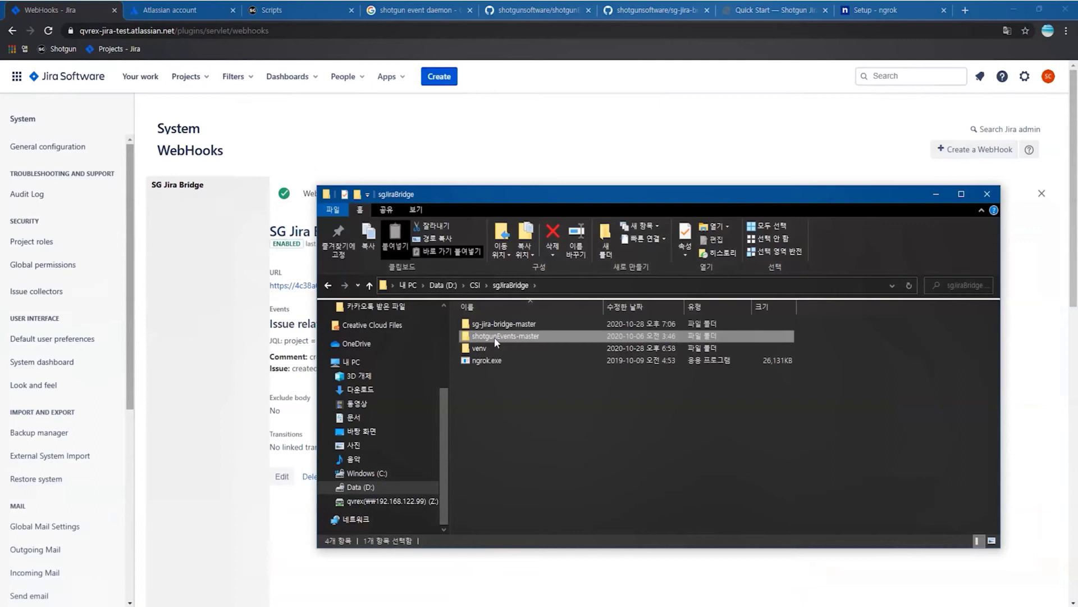
double_click(494, 337)
double_click(503, 337)
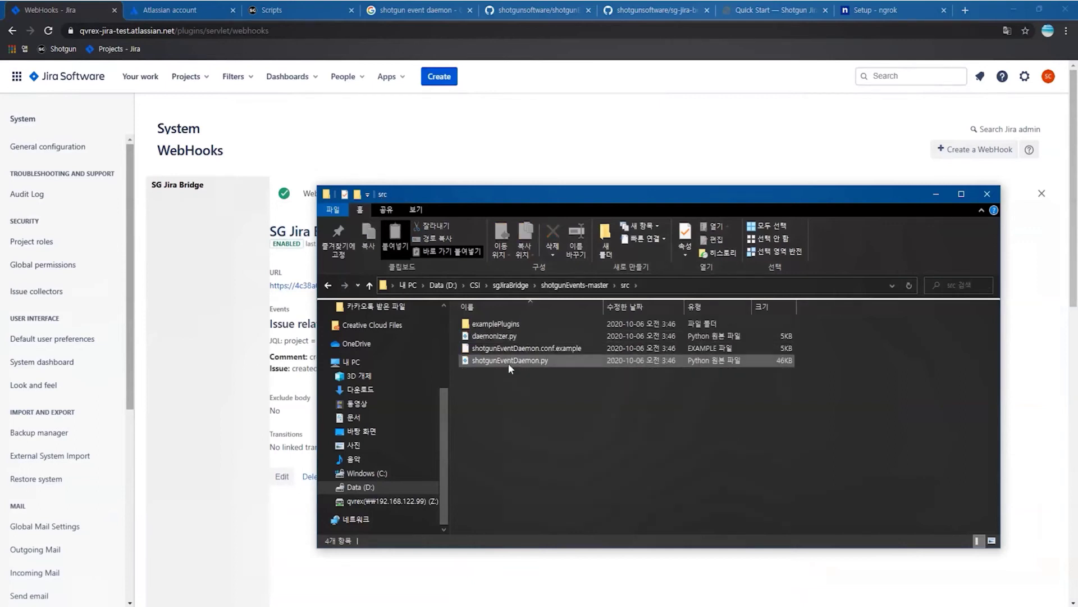
- Open src in VS Code and rename the example config to shotgunEventDaemon.conf
right_click(541, 397)
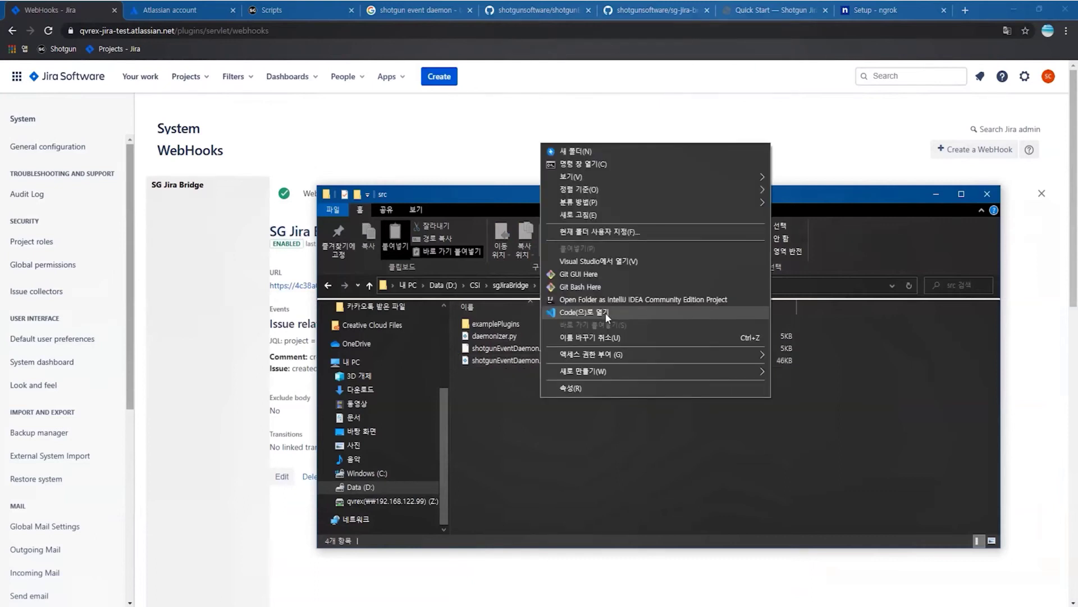
click(605, 313)
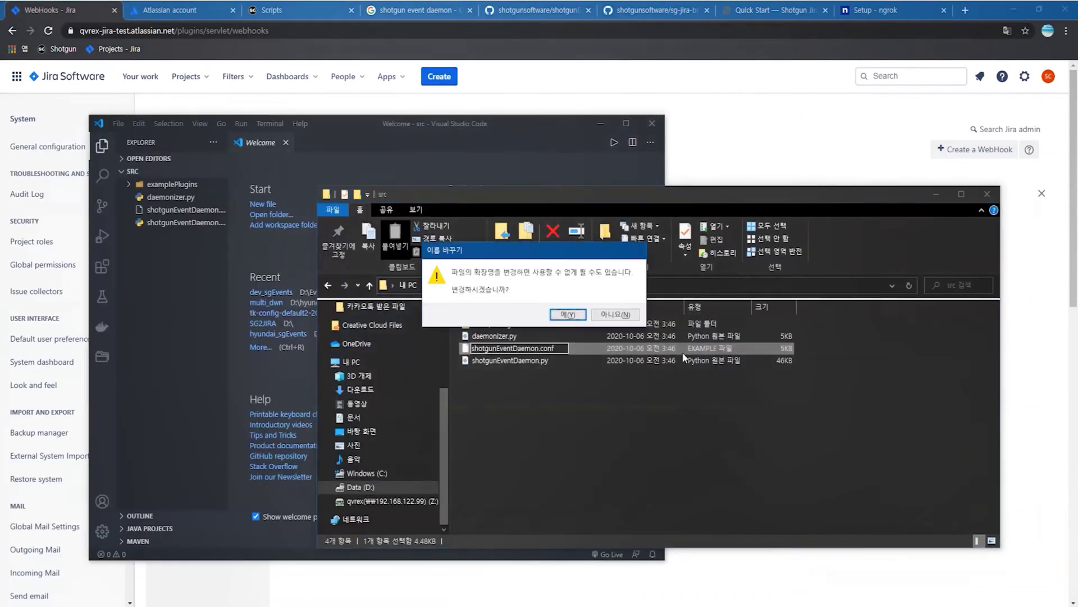
key(Return)
click(595, 399)
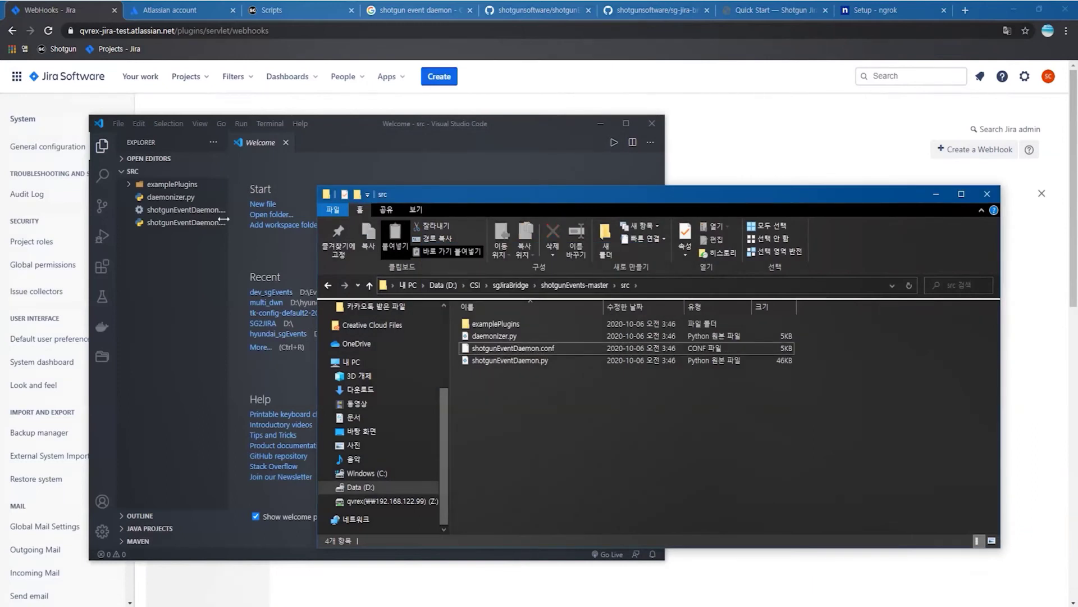
click(205, 215)
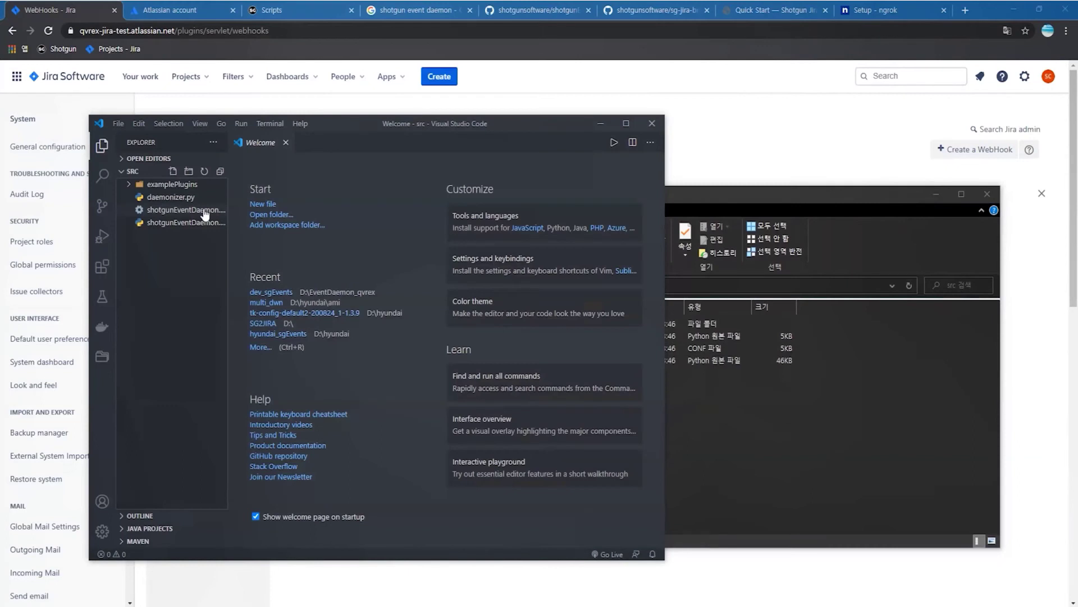